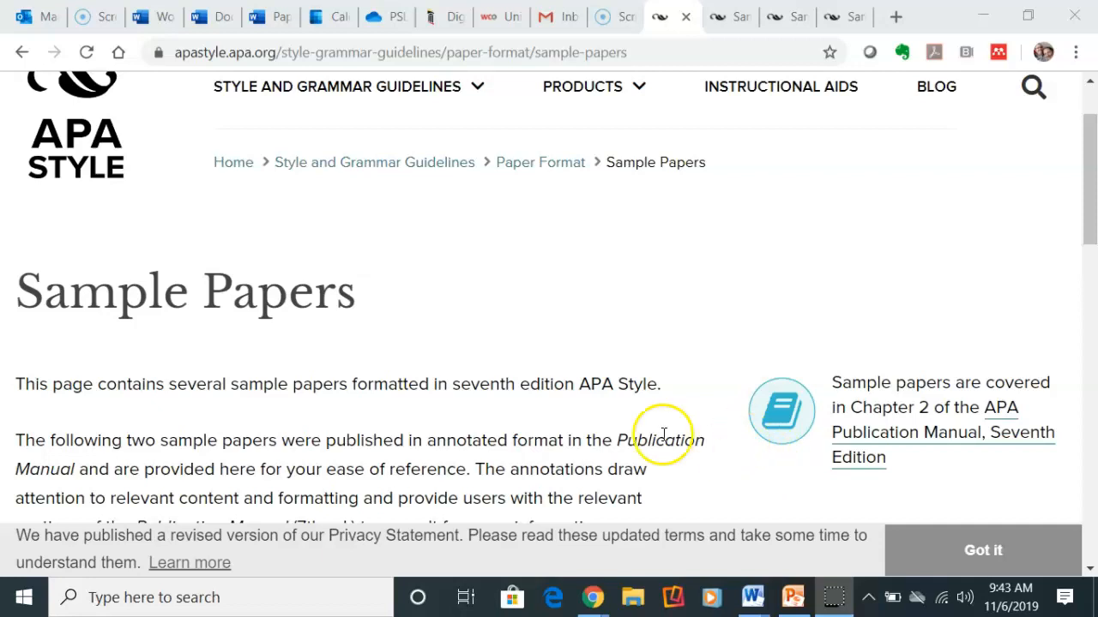
# - Review the annotated PDF and unannotated Word versions of the student and professional papers listed on the Sample Papers page
pyautogui.scroll(-3, 589, 429)
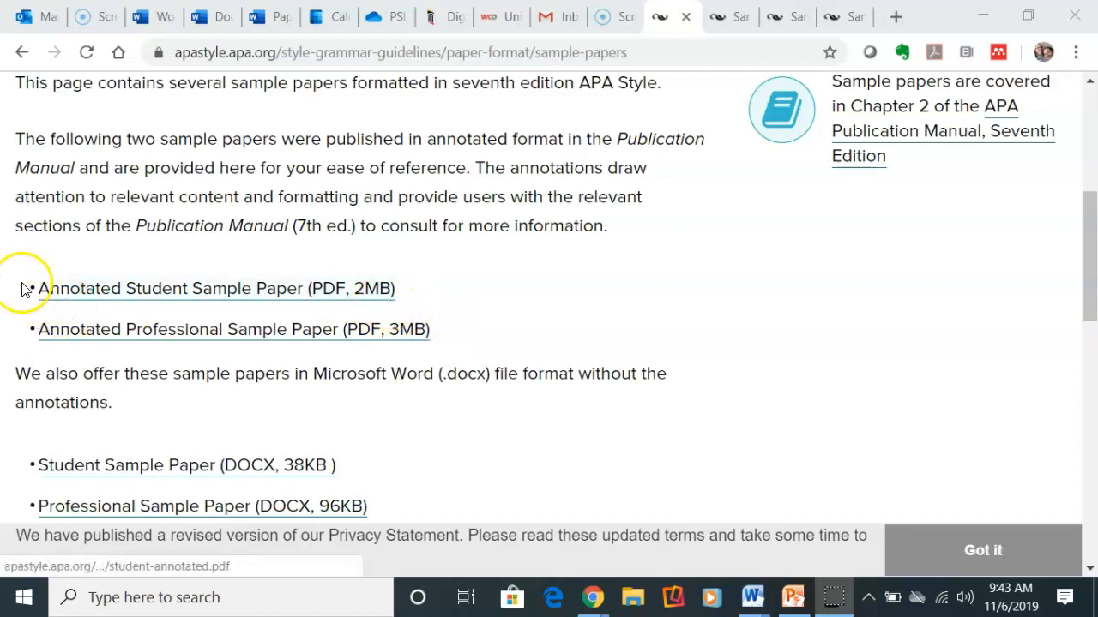
pyautogui.moveTo(26, 286)
pyautogui.mouseDown()
pyautogui.moveTo(307, 319)
pyautogui.moveTo(442, 321)
pyautogui.mouseUp()
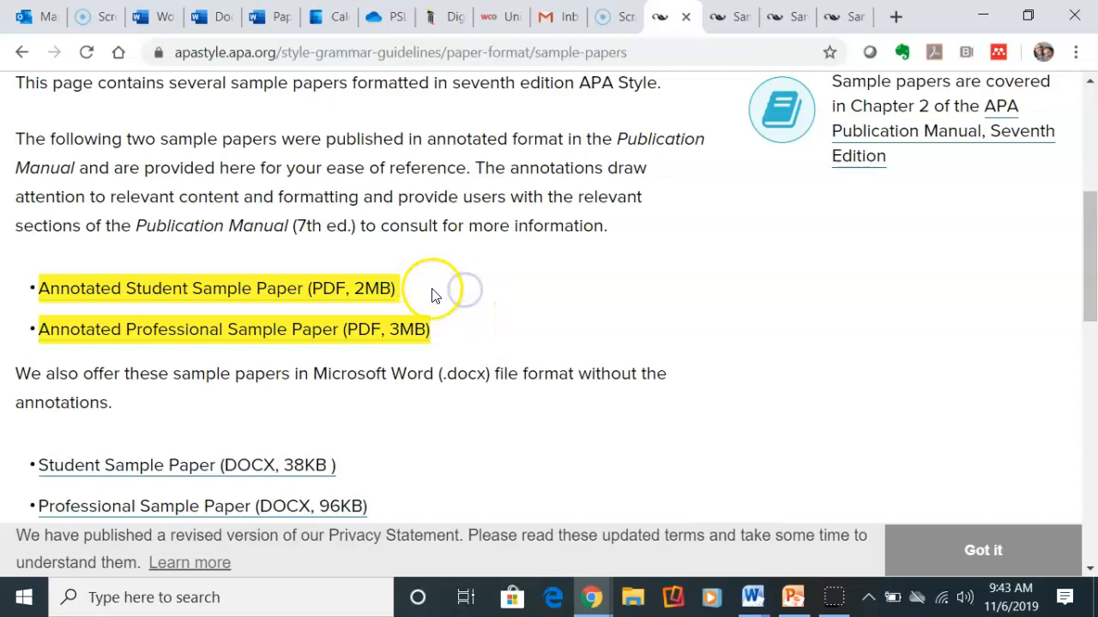
pyautogui.click(418, 260)
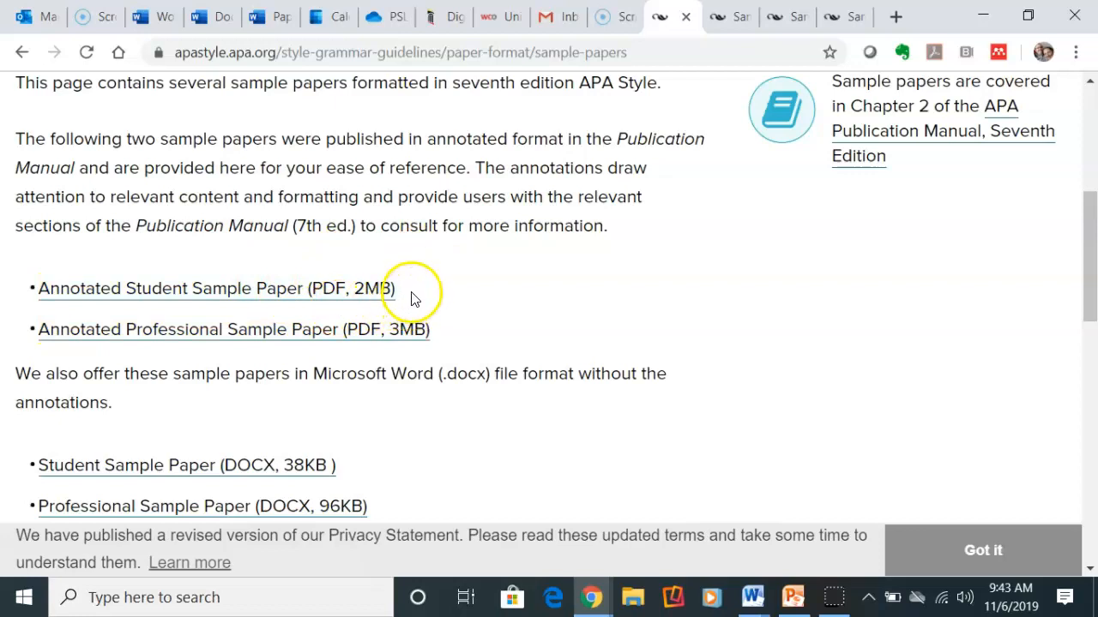
pyautogui.tripleClick(24, 291)
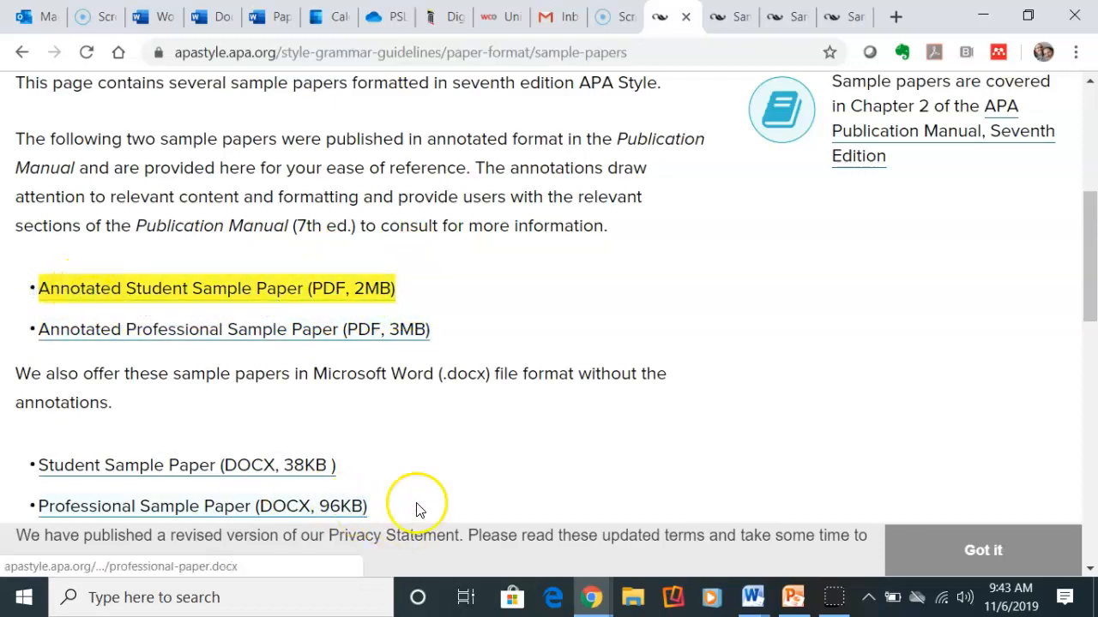
pyautogui.moveTo(353, 468)
pyautogui.mouseDown()
pyautogui.moveTo(111, 467)
pyautogui.moveTo(7, 480)
pyautogui.moveTo(31, 444)
pyautogui.moveTo(26, 458)
pyautogui.mouseUp()
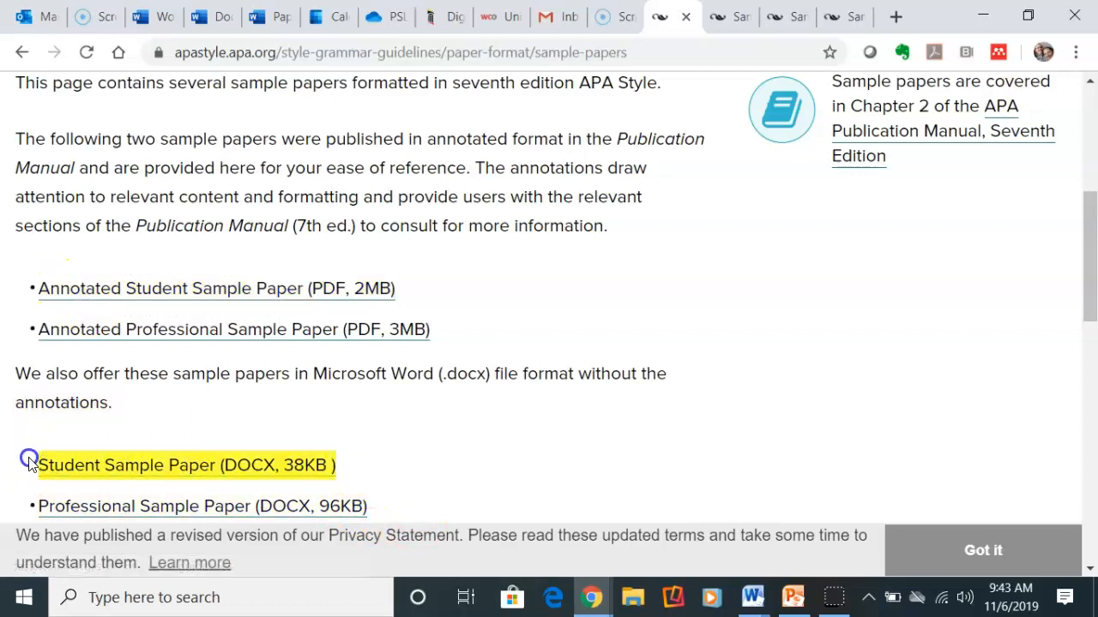
# - Open the Annotated Student Sample Paper PDF and enlarge its view to 125%
pyautogui.click(211, 291)
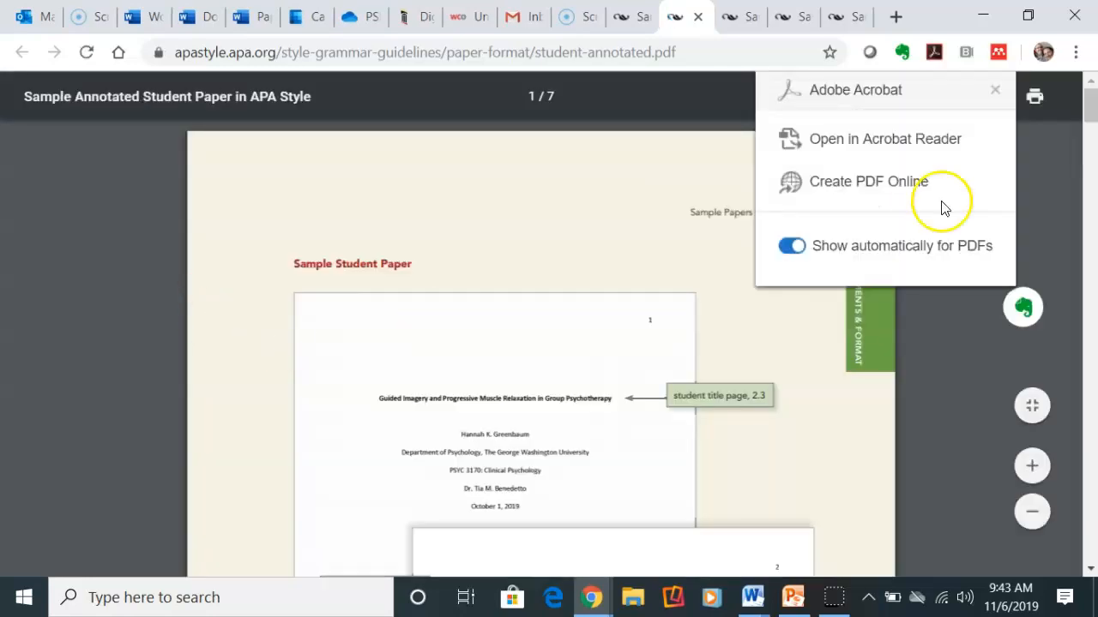
pyautogui.click(995, 91)
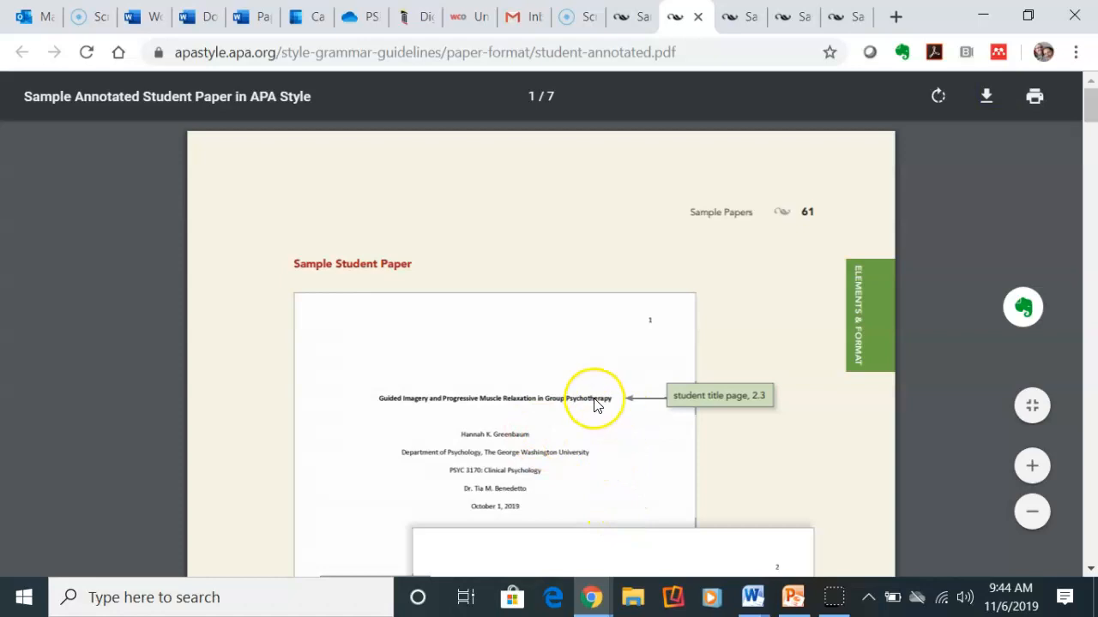
pyautogui.hotkey('ctrl', '+')
pyautogui.hotkey('ctrl', '+')
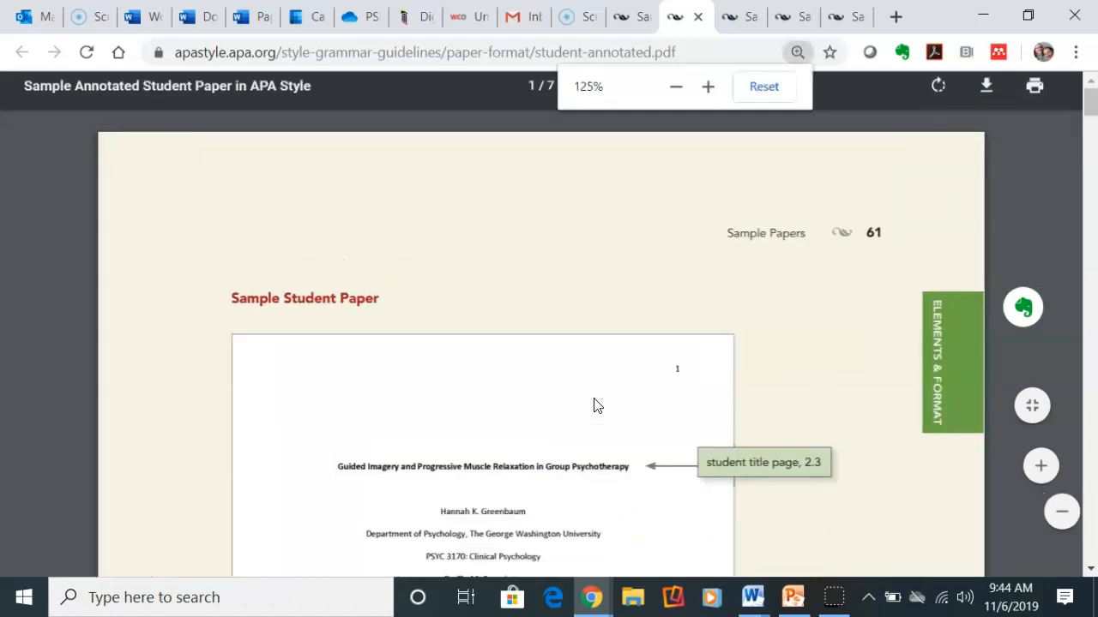
# - Examine the title page layout and the annotated opening of page 2 in the sample student paper
pyautogui.scroll(-2, 636, 337)
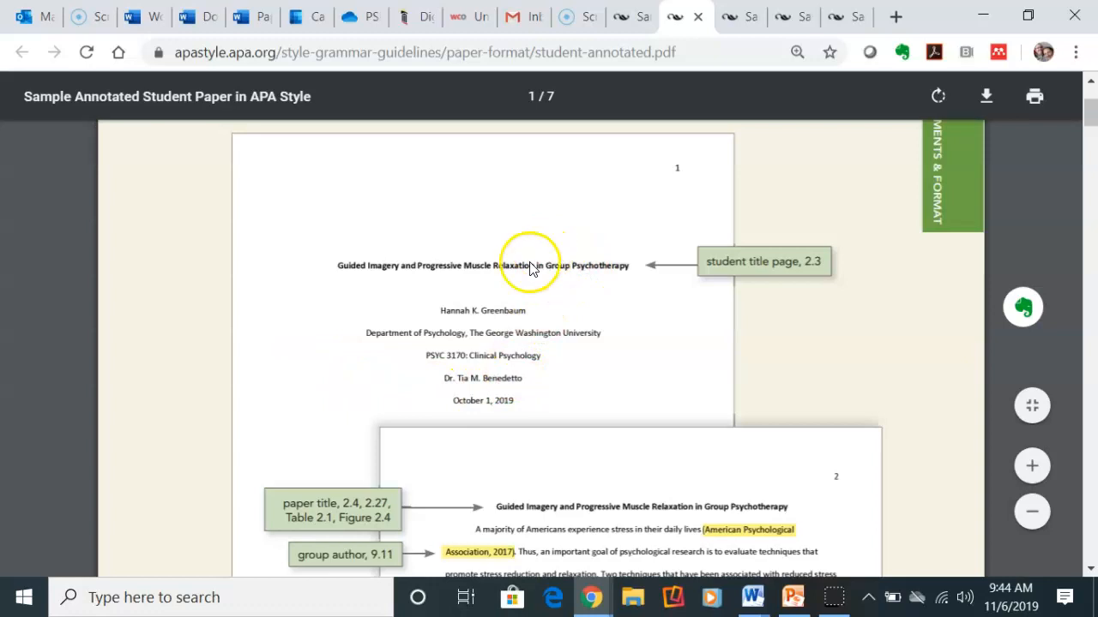
pyautogui.click(325, 265)
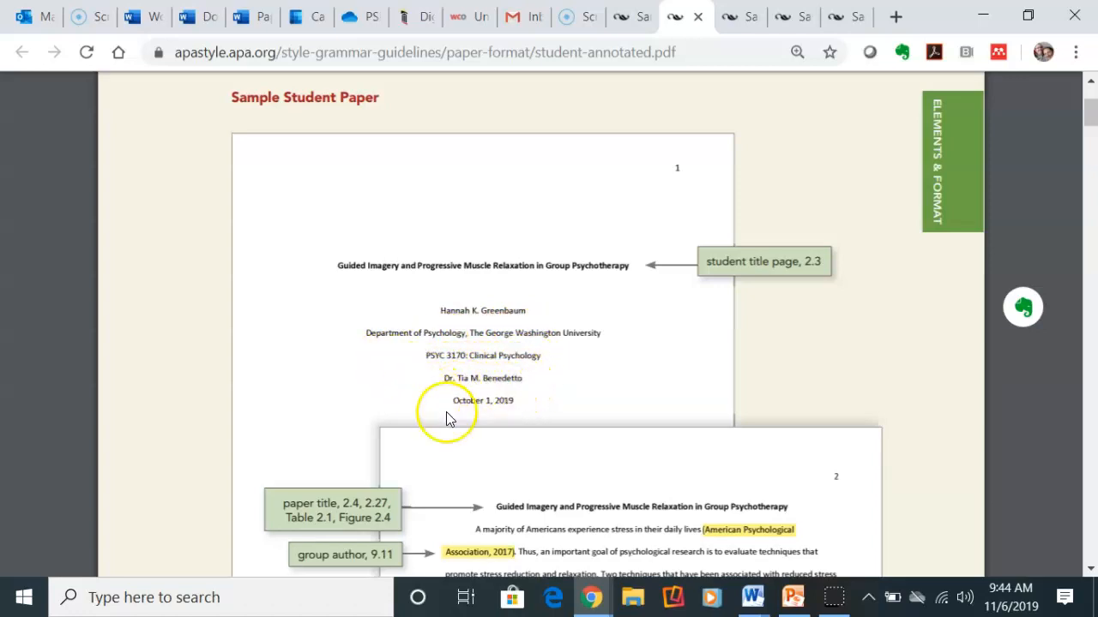
pyautogui.scroll(-1, 568, 395)
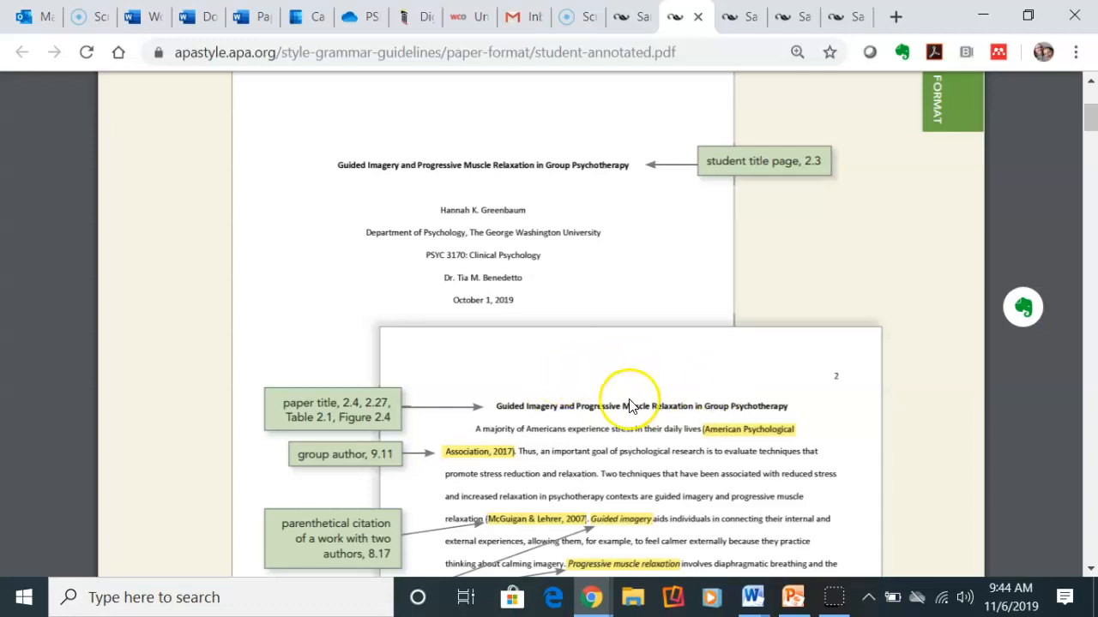
pyautogui.scroll(-2, 645, 378)
pyautogui.scroll(-1, 635, 364)
pyautogui.scroll(1, 635, 370)
pyautogui.scroll(2, 564, 224)
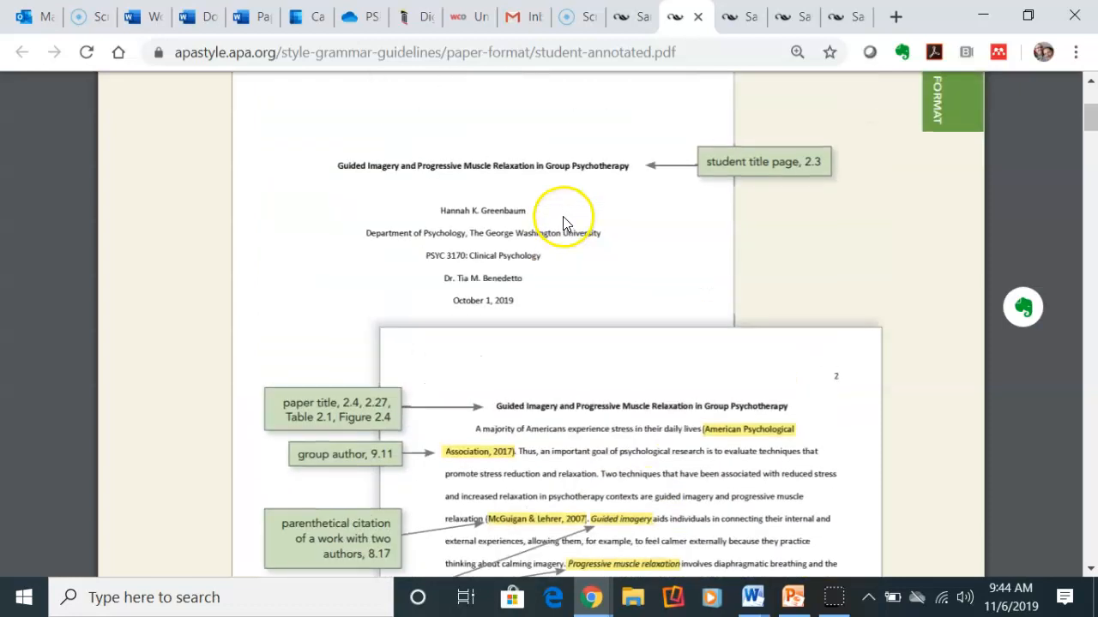
pyautogui.scroll(2, 532, 242)
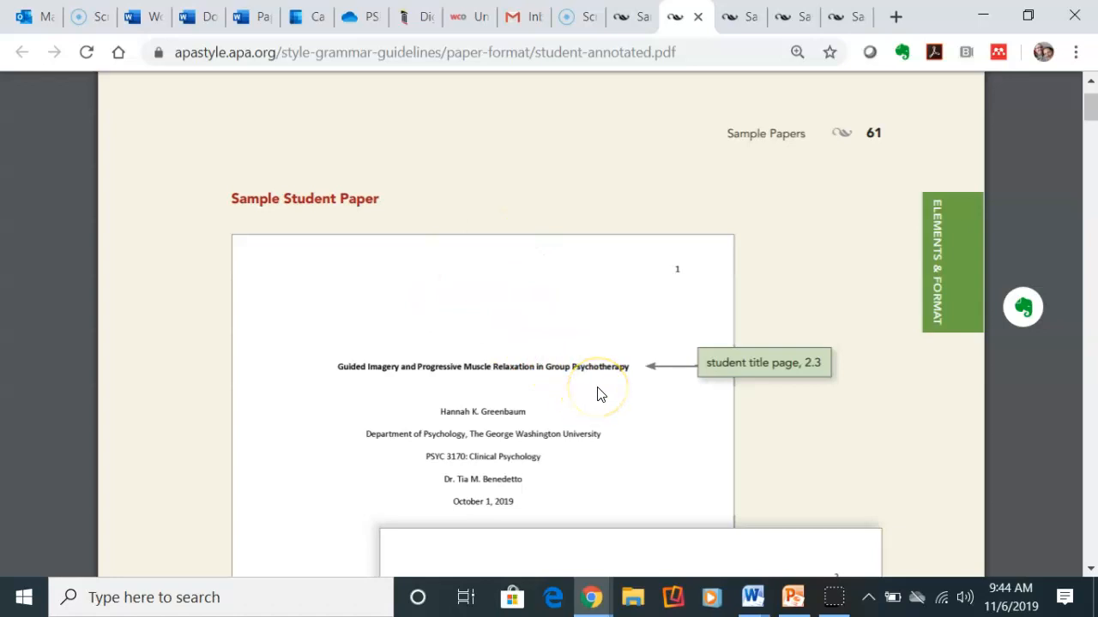
# - Switch to the blank Document4 in Microsoft Word and turn on the display of formatting marks
pyautogui.click(625, 17)
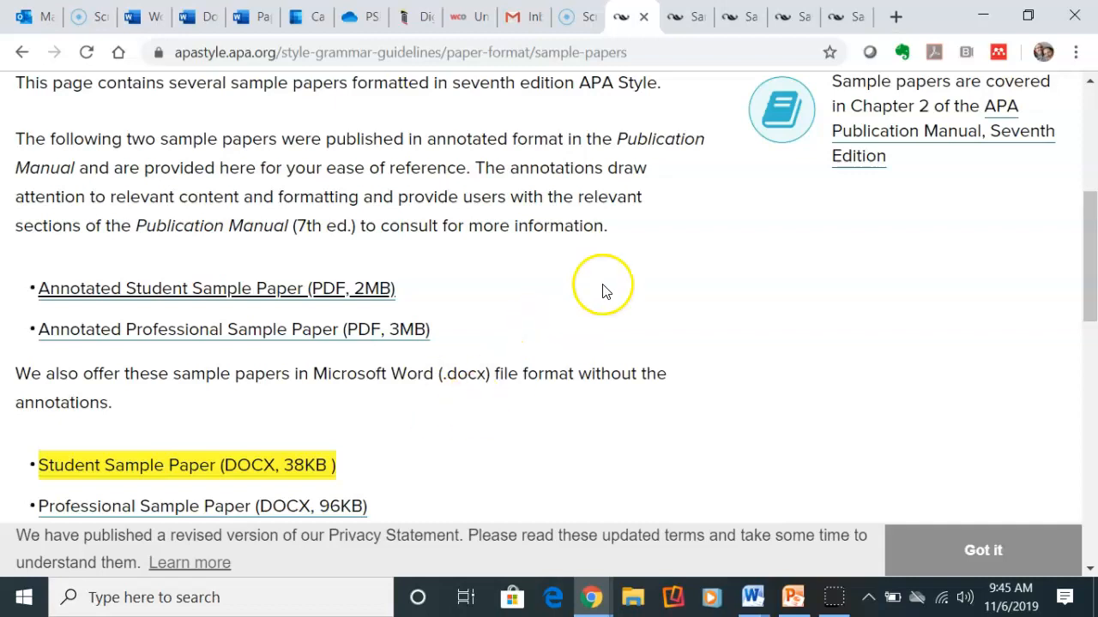
pyautogui.moveTo(750, 600)
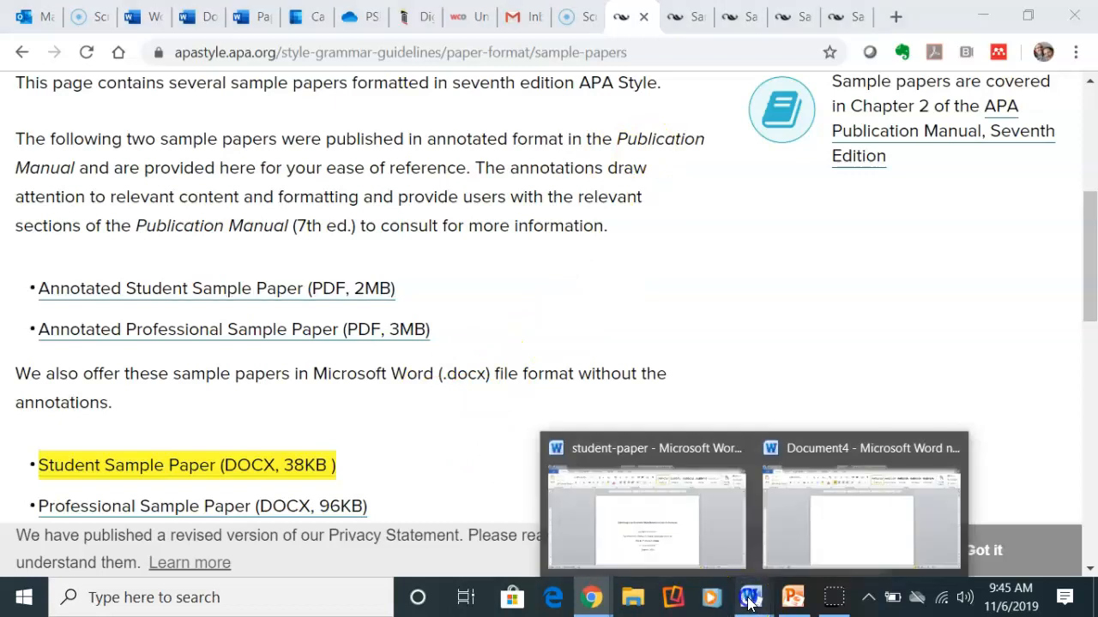
pyautogui.click(824, 553)
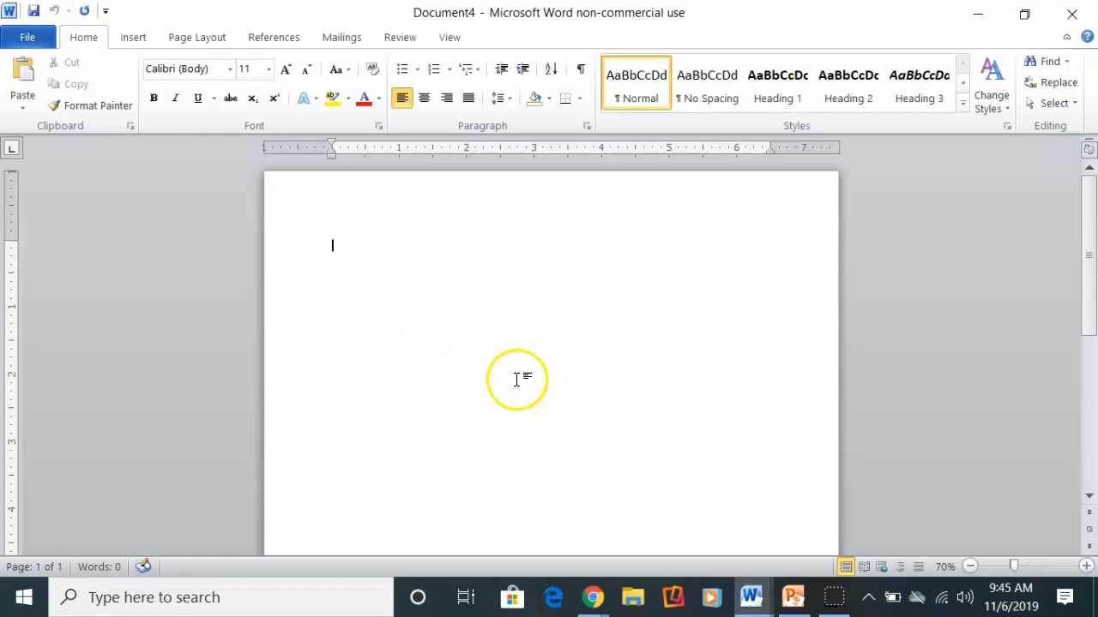
pyautogui.click(832, 598)
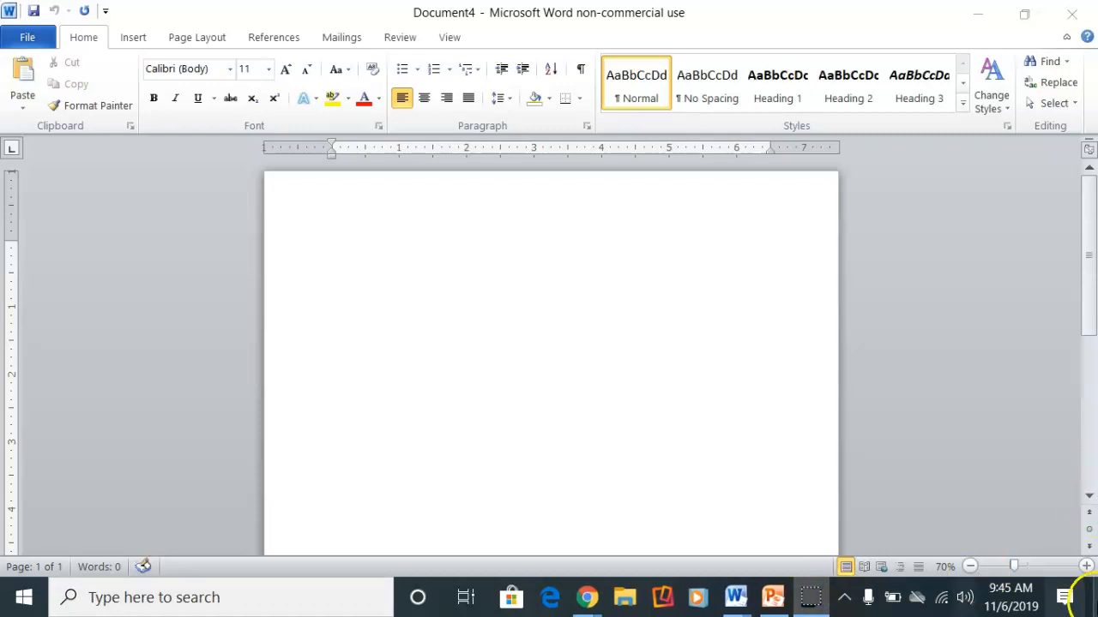
pyautogui.click(371, 255)
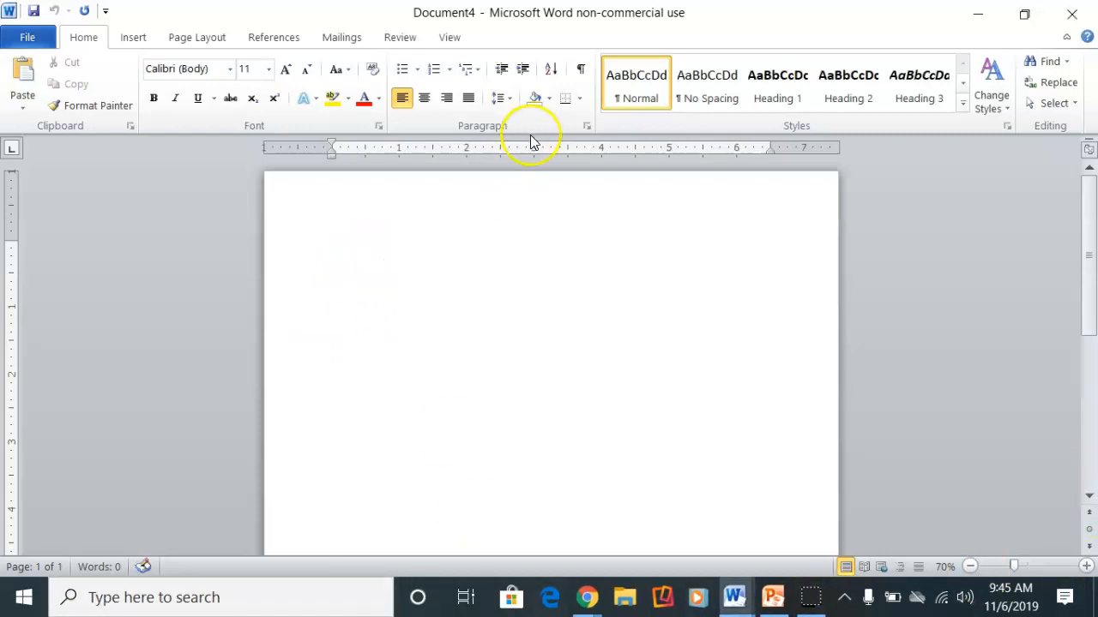
pyautogui.click(580, 78)
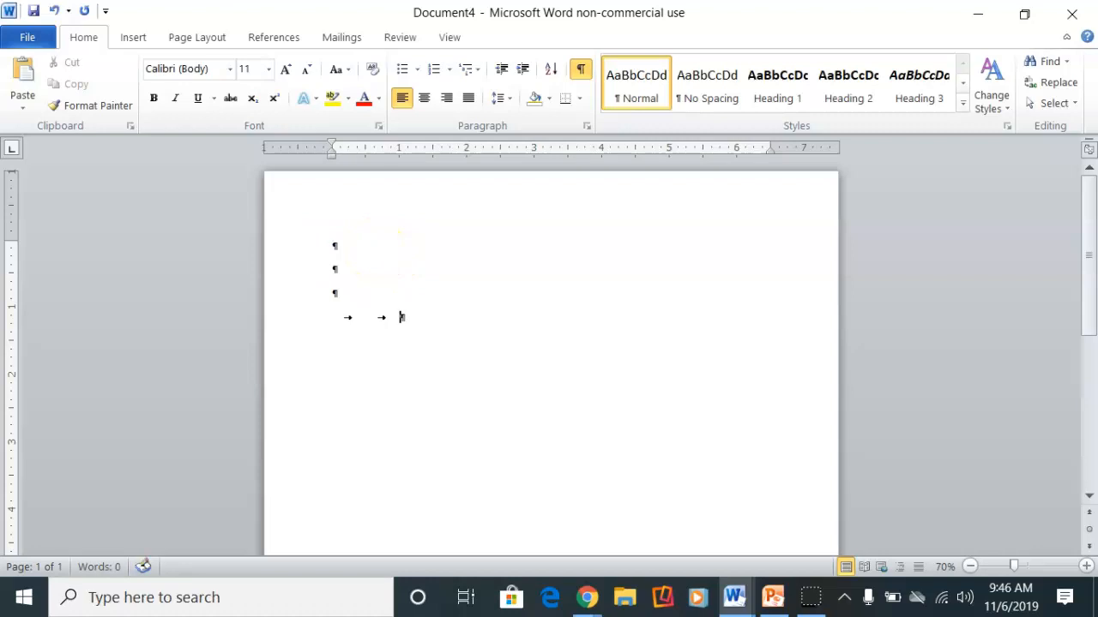
# - Try a page break after the blank lines and tabs, and undo all of these test entries
pyautogui.click(134, 36)
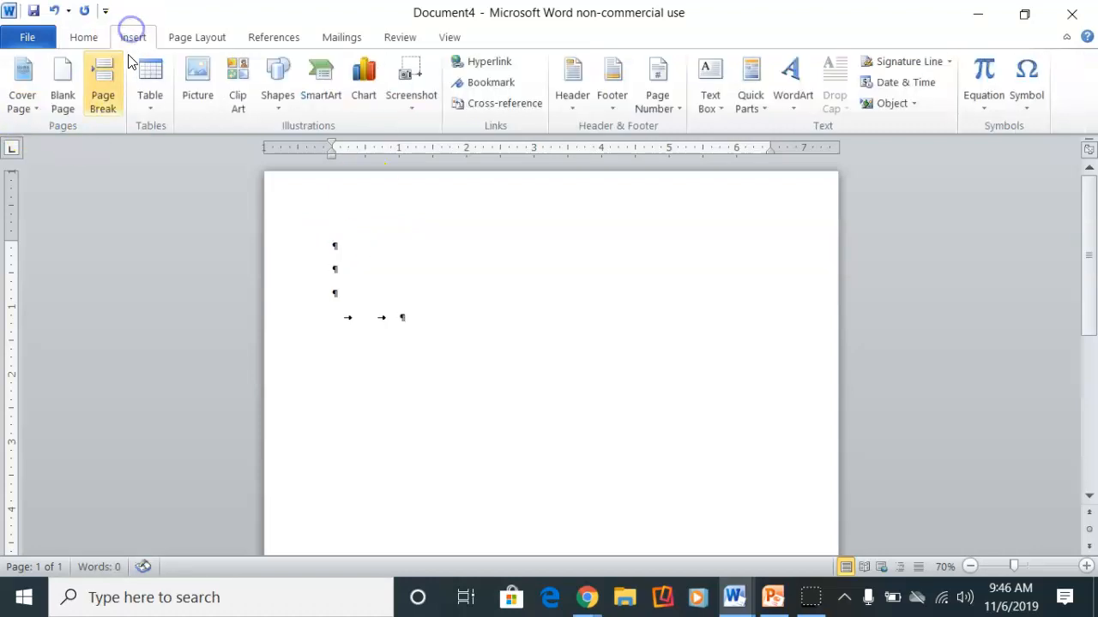
pyautogui.click(104, 100)
pyautogui.scroll(5, 411, 314)
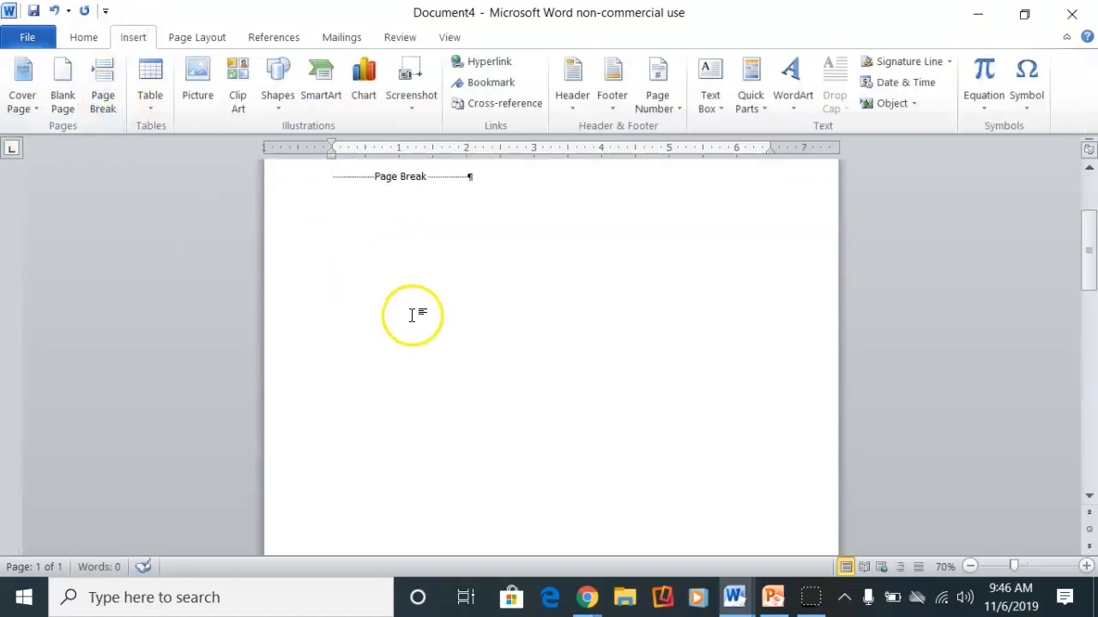
pyautogui.click(58, 11)
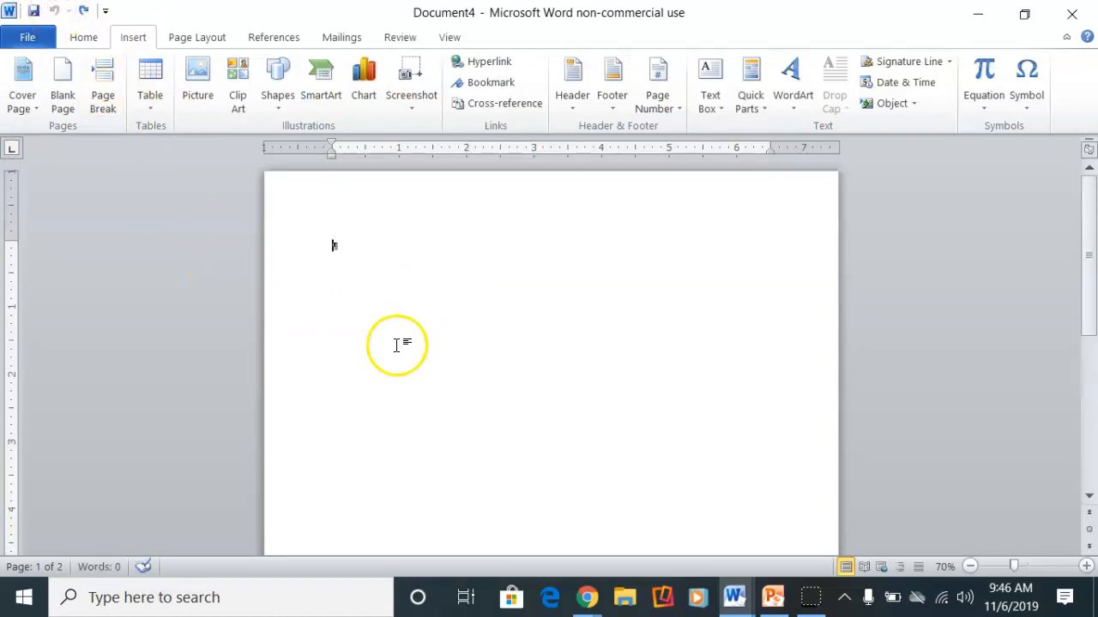
# - Set the font size of the document's empty first paragraph to 12
pyautogui.doubleClick(352, 246)
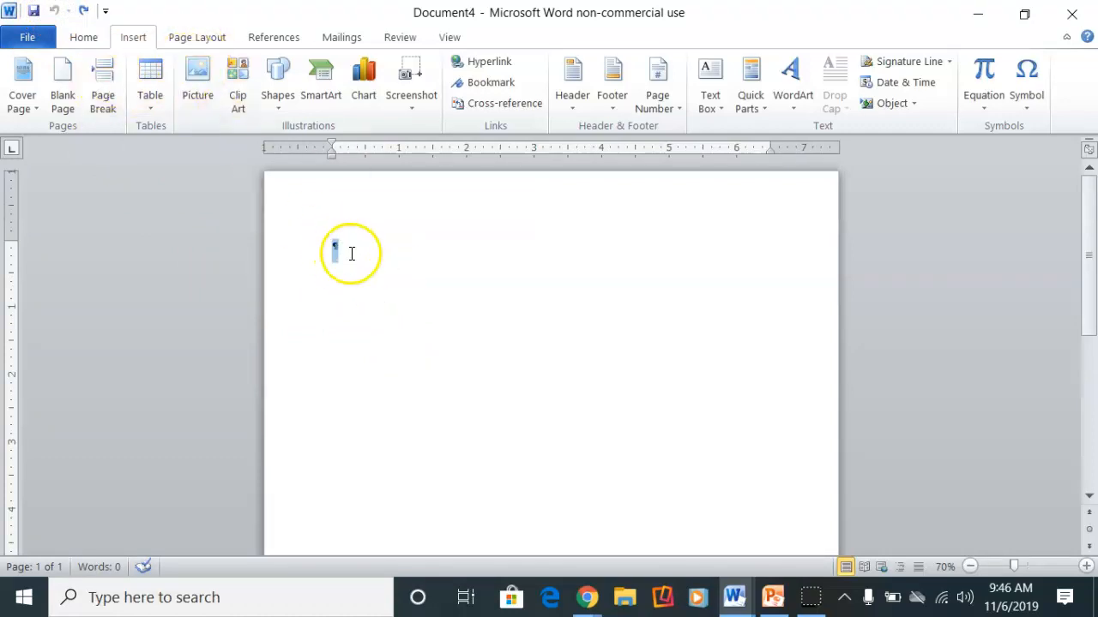
pyautogui.click(86, 39)
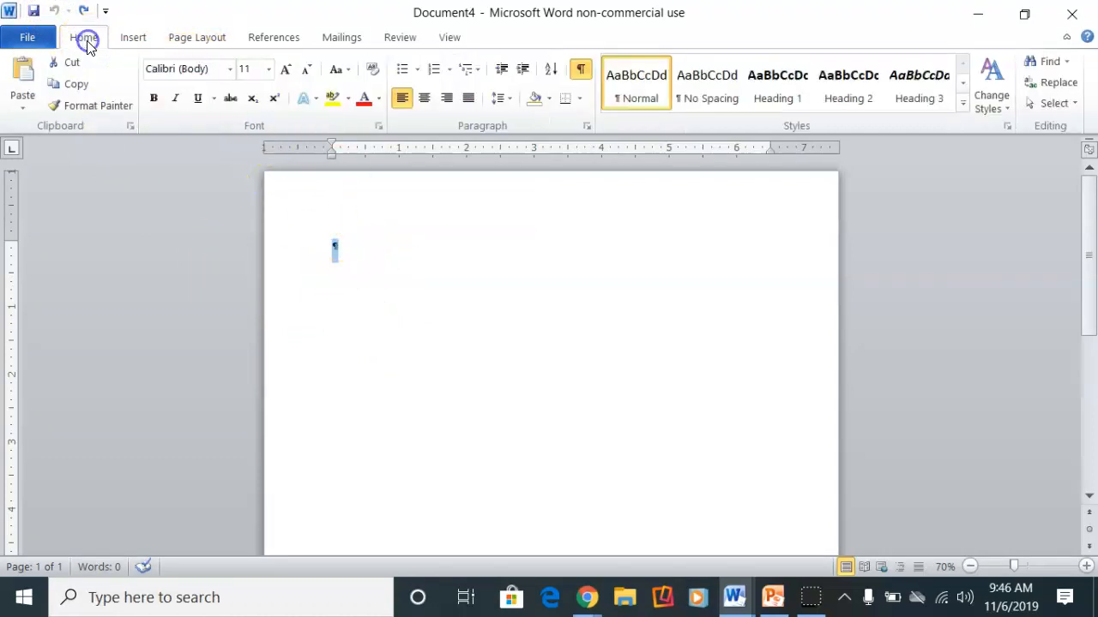
pyautogui.click(269, 70)
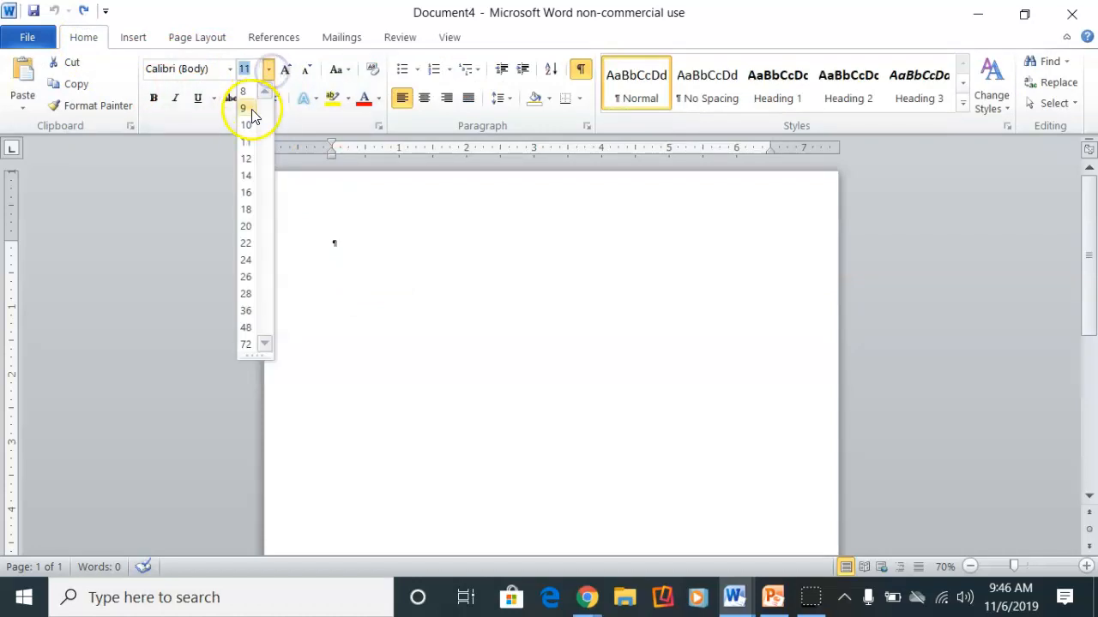
pyautogui.click(249, 158)
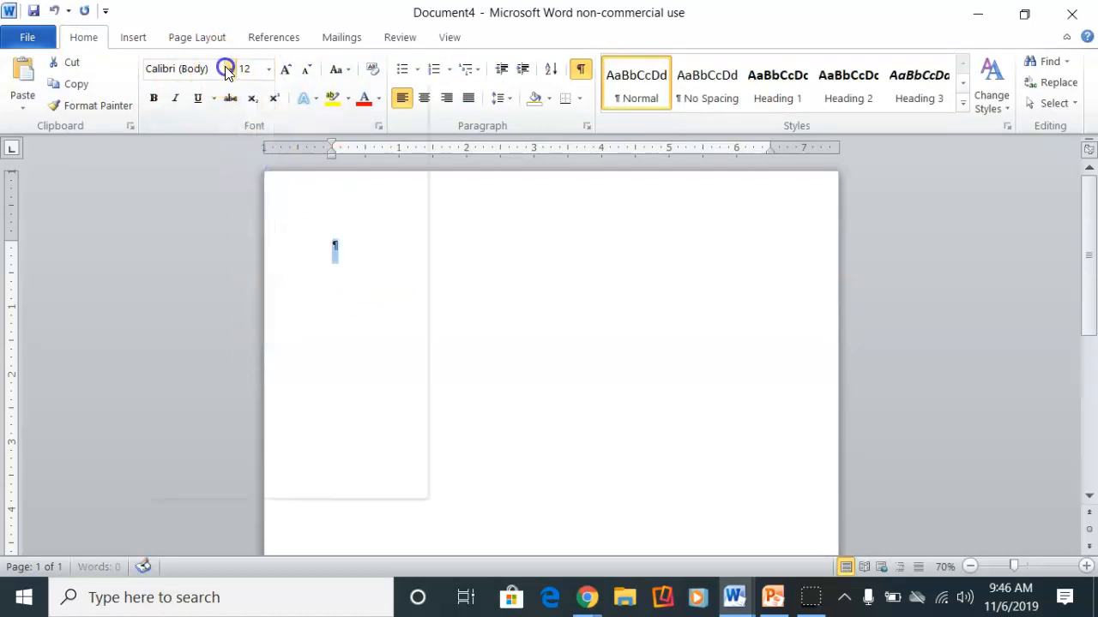
# - Set the font of the empty first paragraph to Times New Roman
pyautogui.click(227, 68)
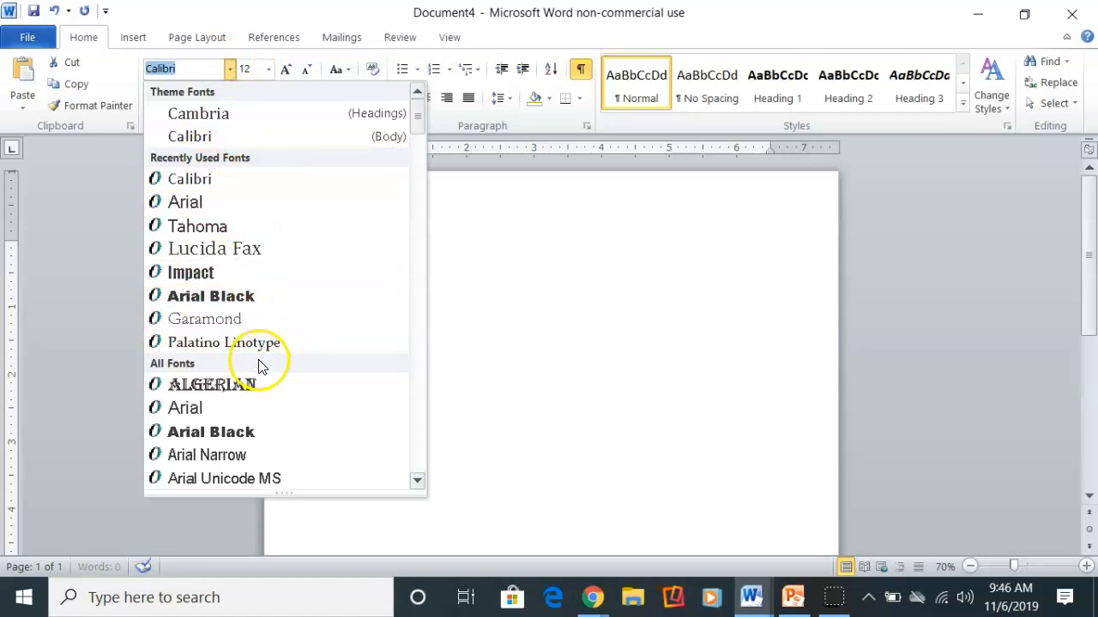
pyautogui.scroll(-15, 259, 366)
pyautogui.scroll(-20, 253, 362)
pyautogui.scroll(10, 253, 362)
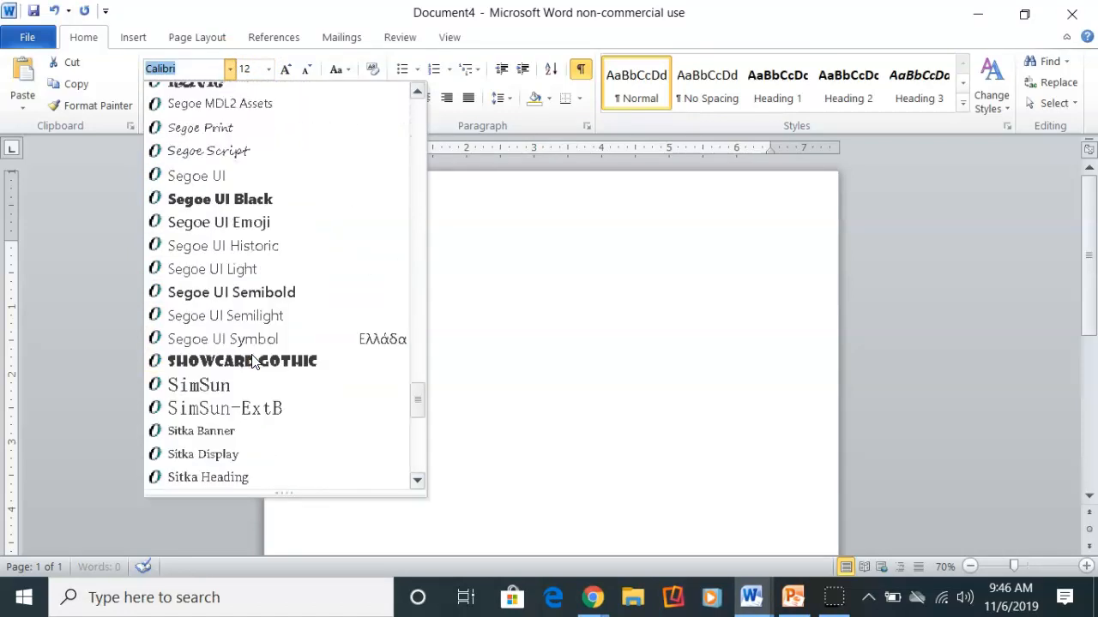
pyautogui.scroll(4, 253, 362)
pyautogui.scroll(-9, 253, 362)
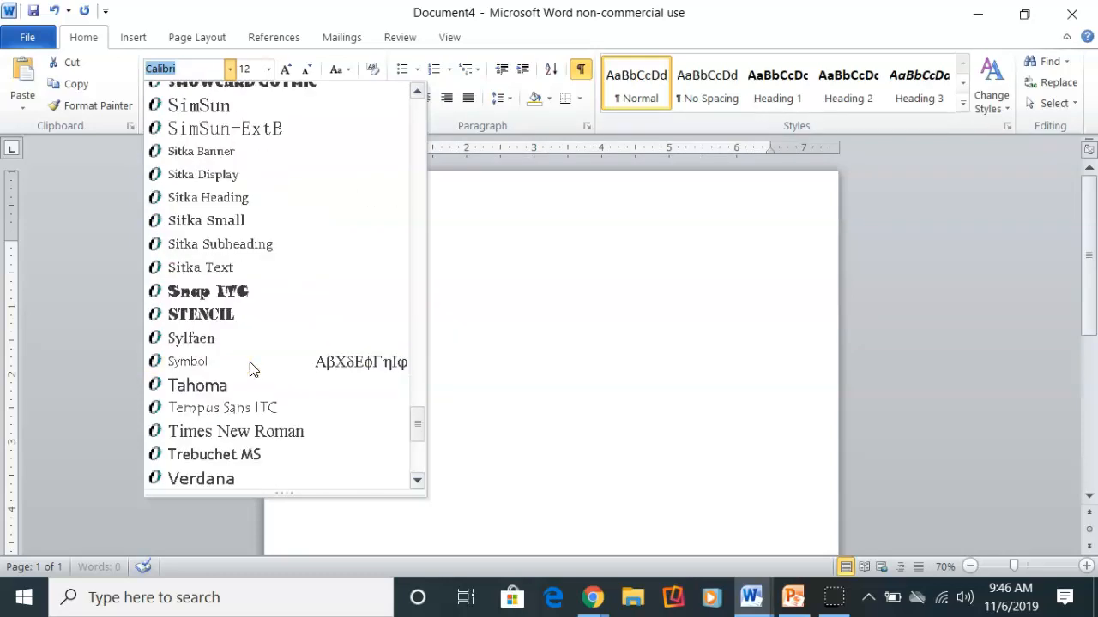
pyautogui.click(232, 437)
pyautogui.click(363, 255)
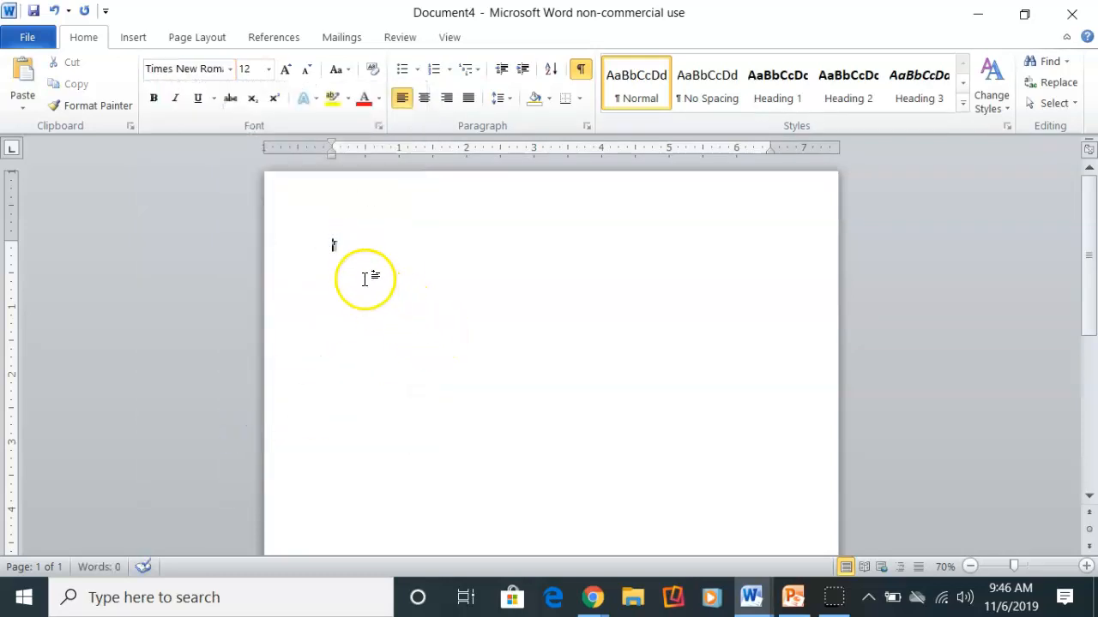
# - Apply the Normal margin preset of 1 inch on all sides to the page
pyautogui.click(340, 201)
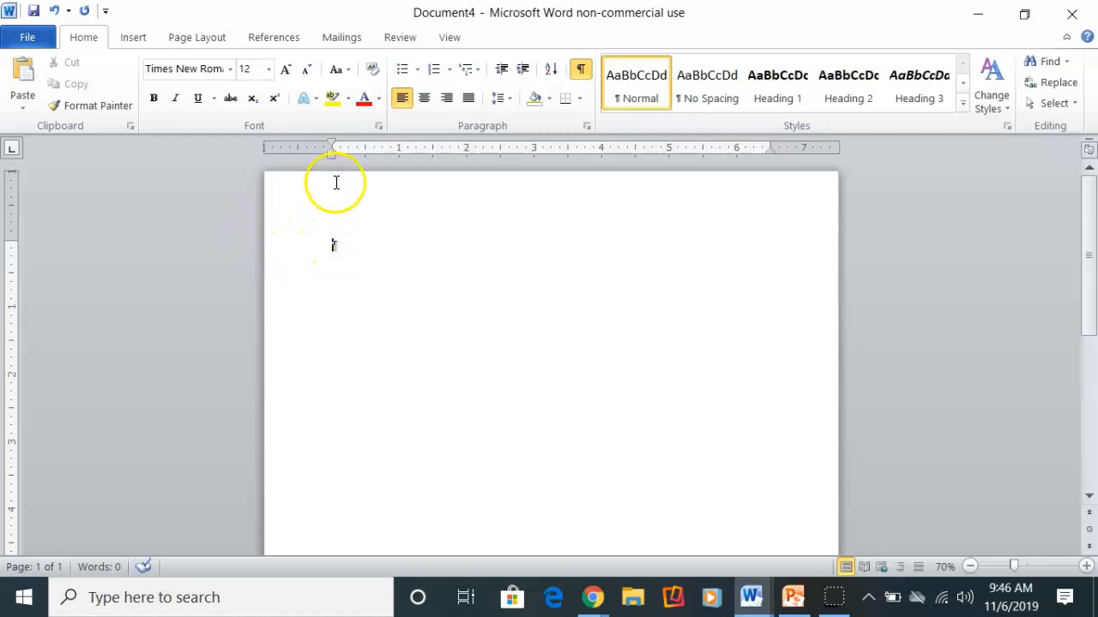
pyautogui.scroll(-10, 681, 333)
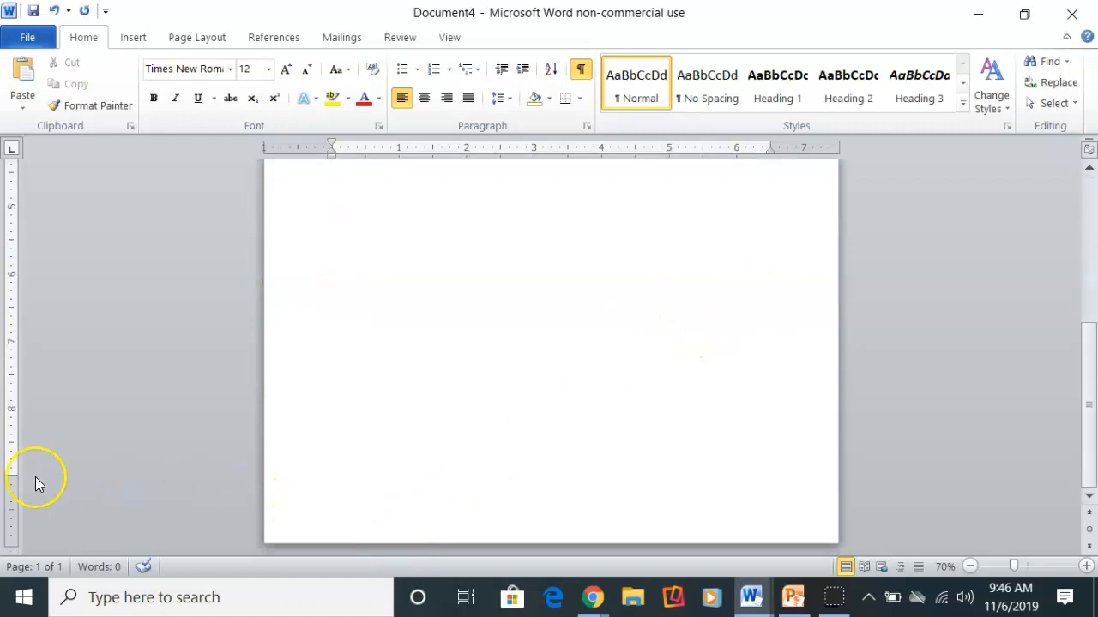
pyautogui.scroll(10, 309, 404)
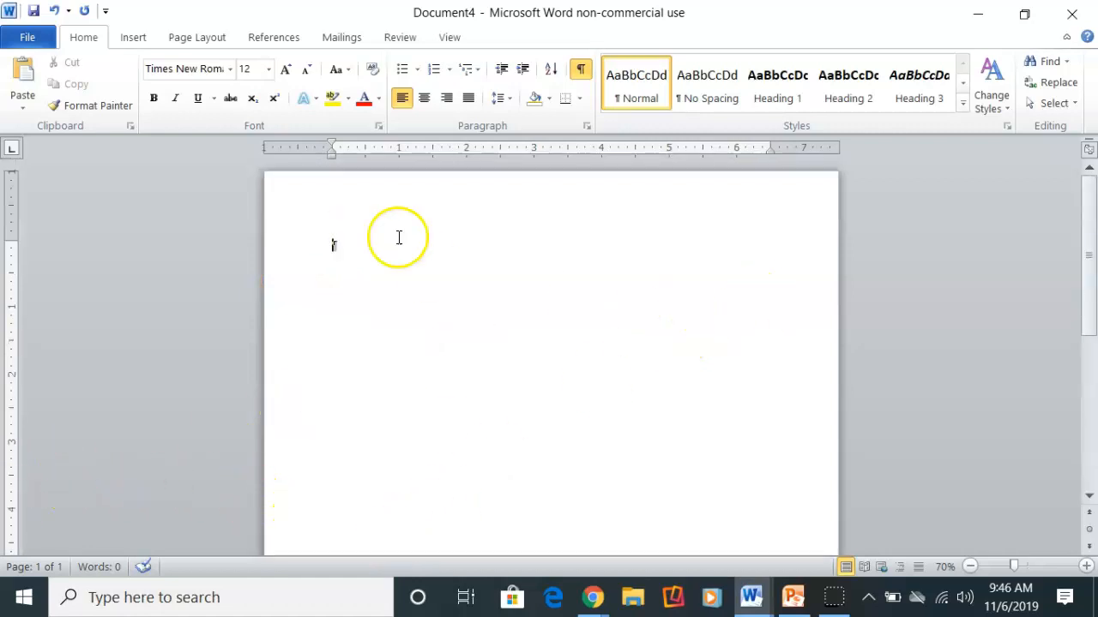
pyautogui.click(200, 39)
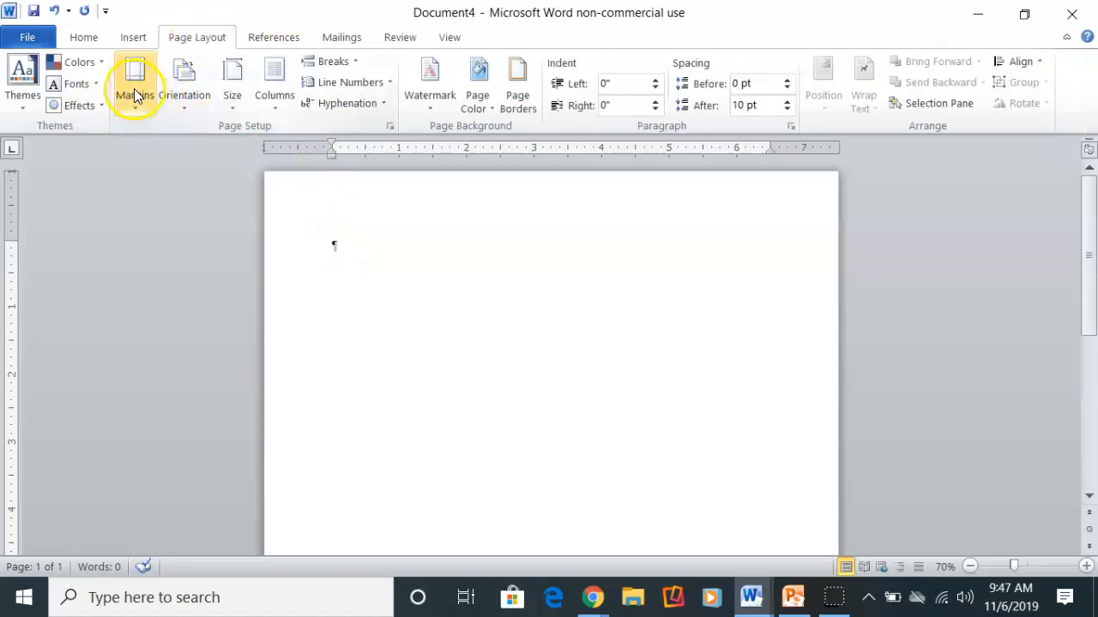
pyautogui.click(134, 88)
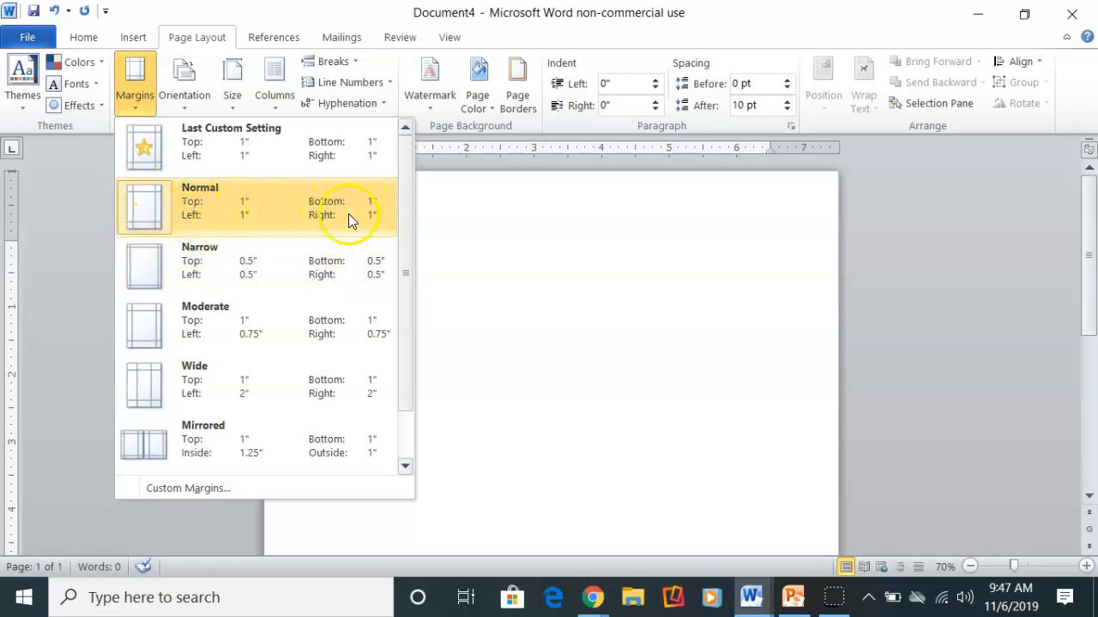
pyautogui.click(140, 209)
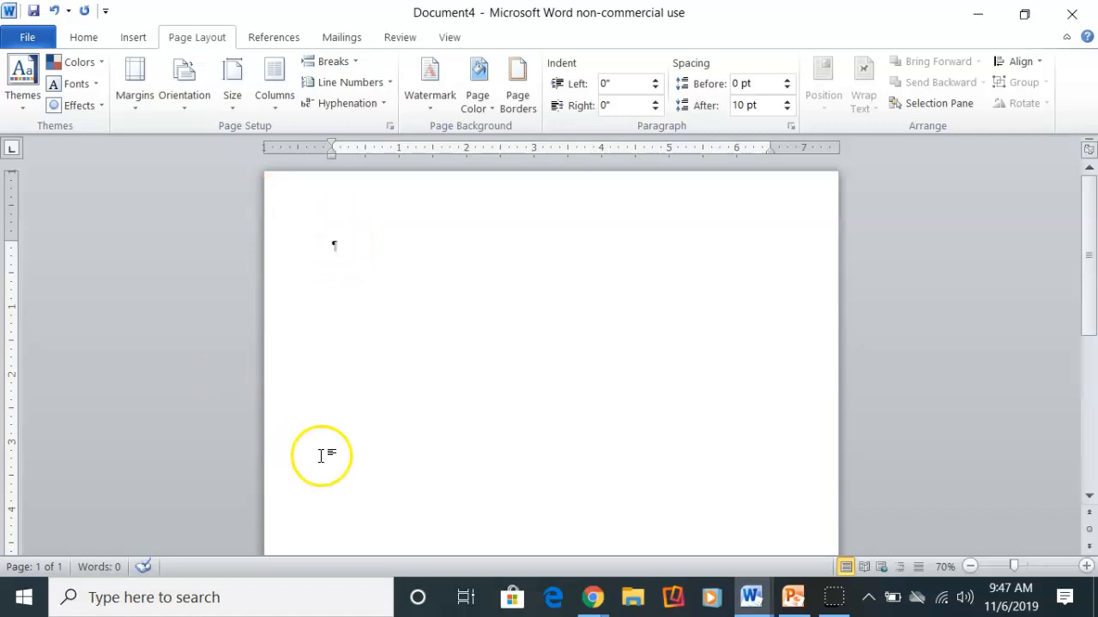
pyautogui.click(34, 586)
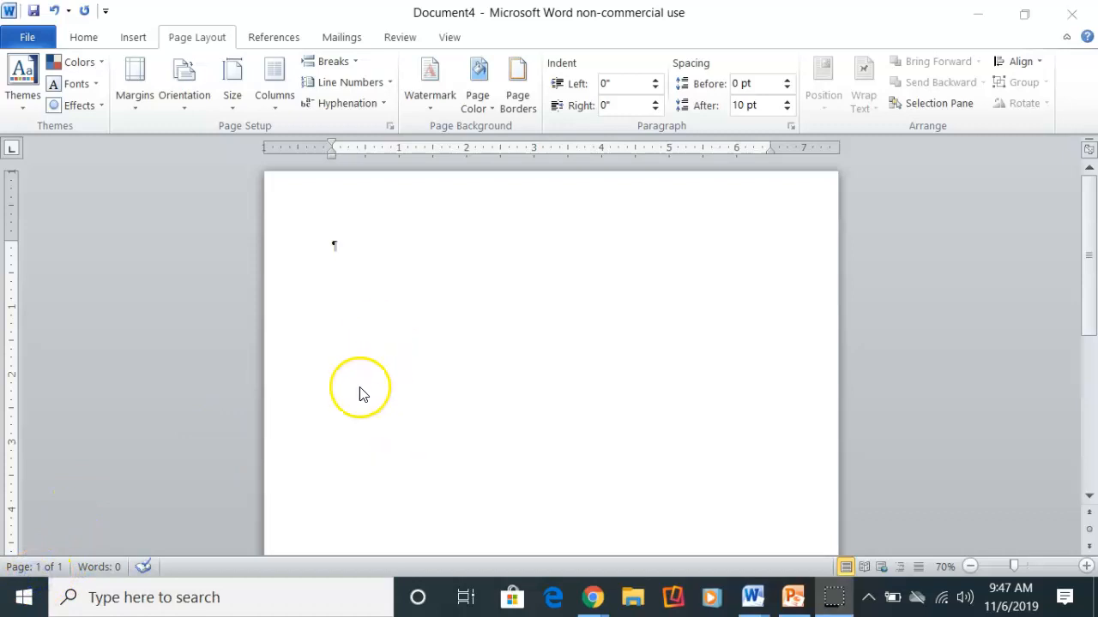
pyautogui.click(334, 248)
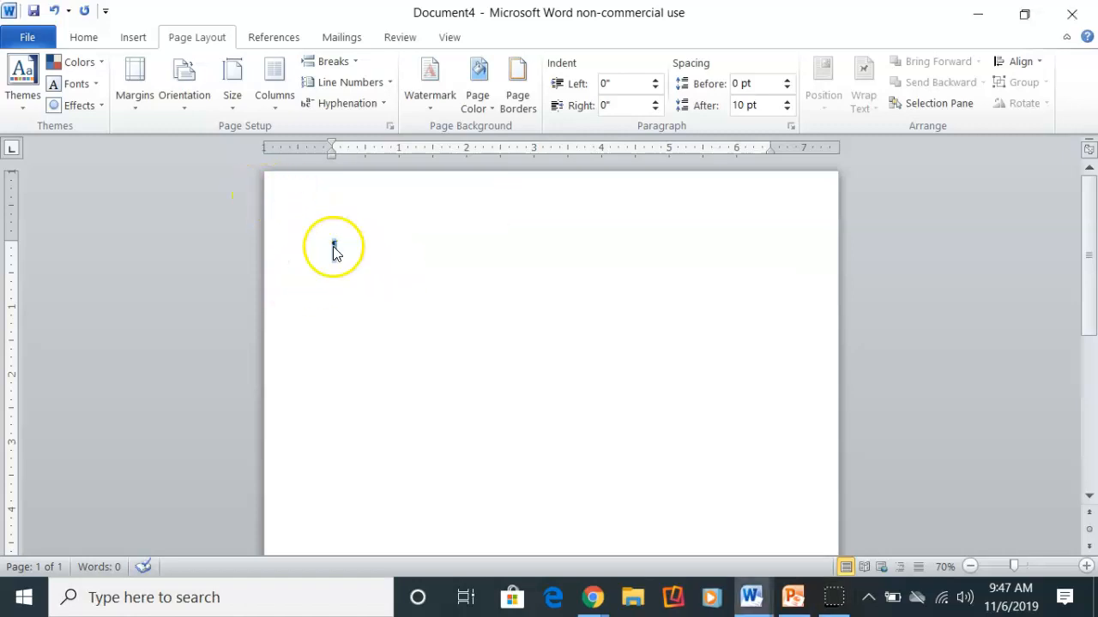
pyautogui.click(83, 37)
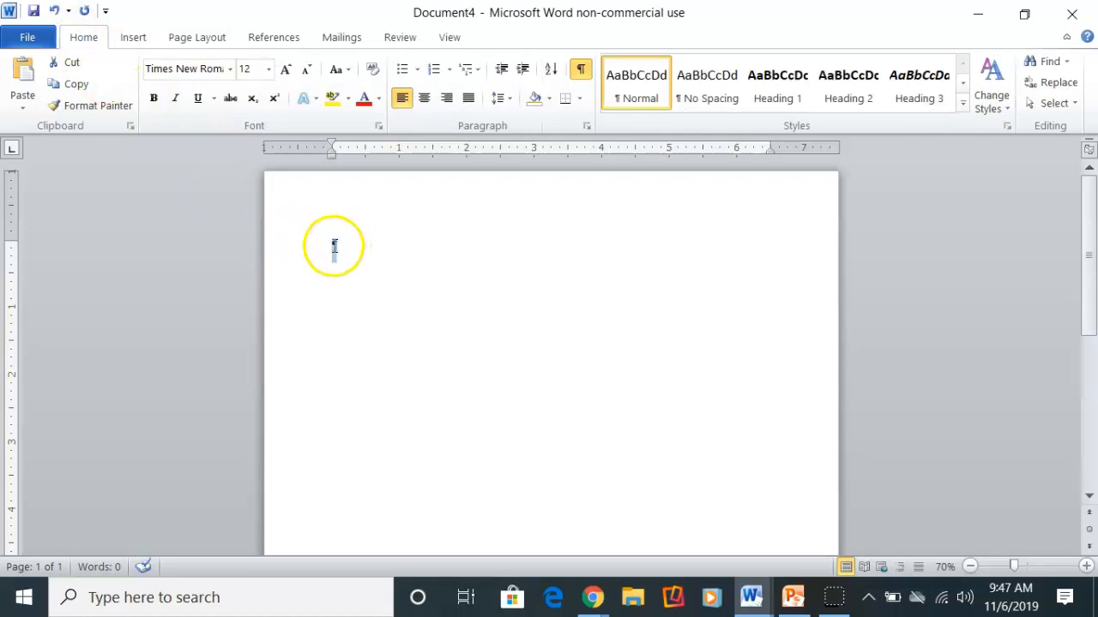
pyautogui.rightClick(334, 247)
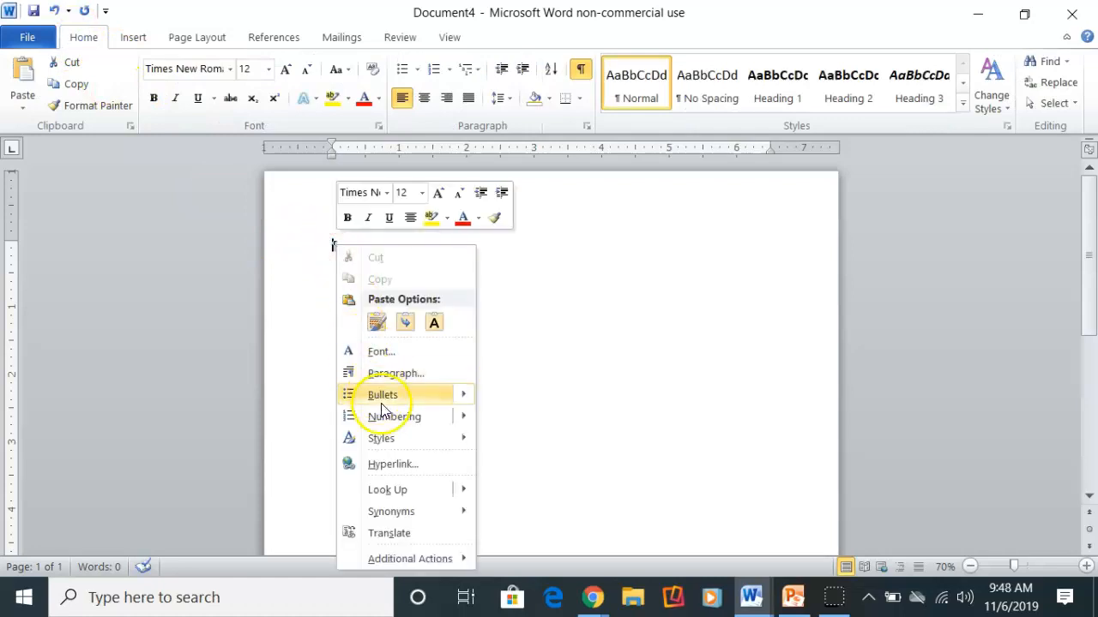
pyautogui.click(368, 376)
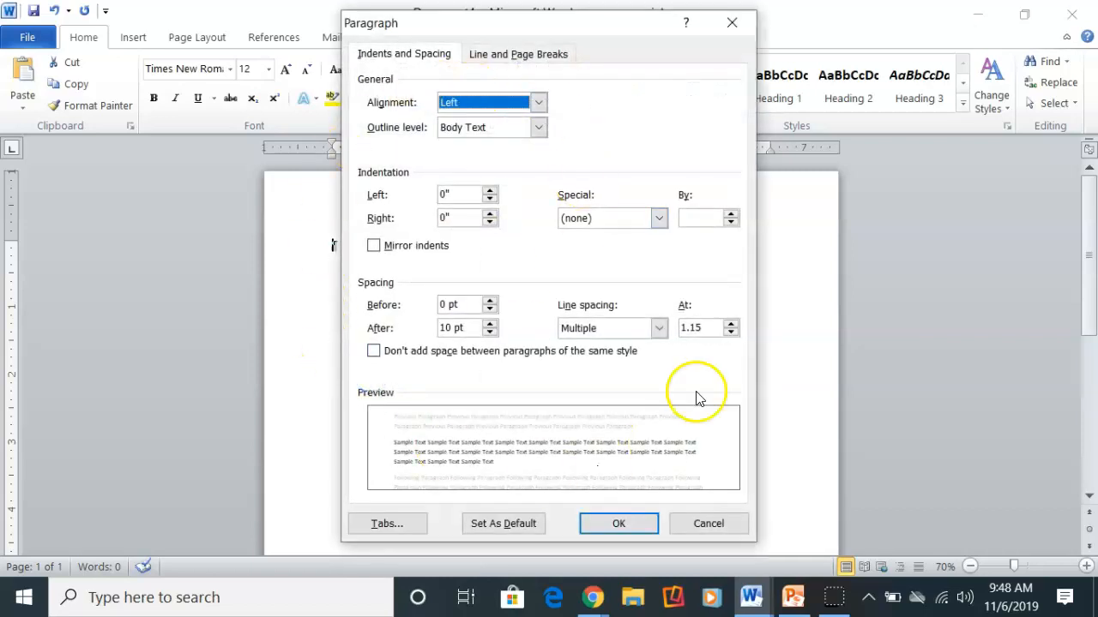
pyautogui.click(706, 522)
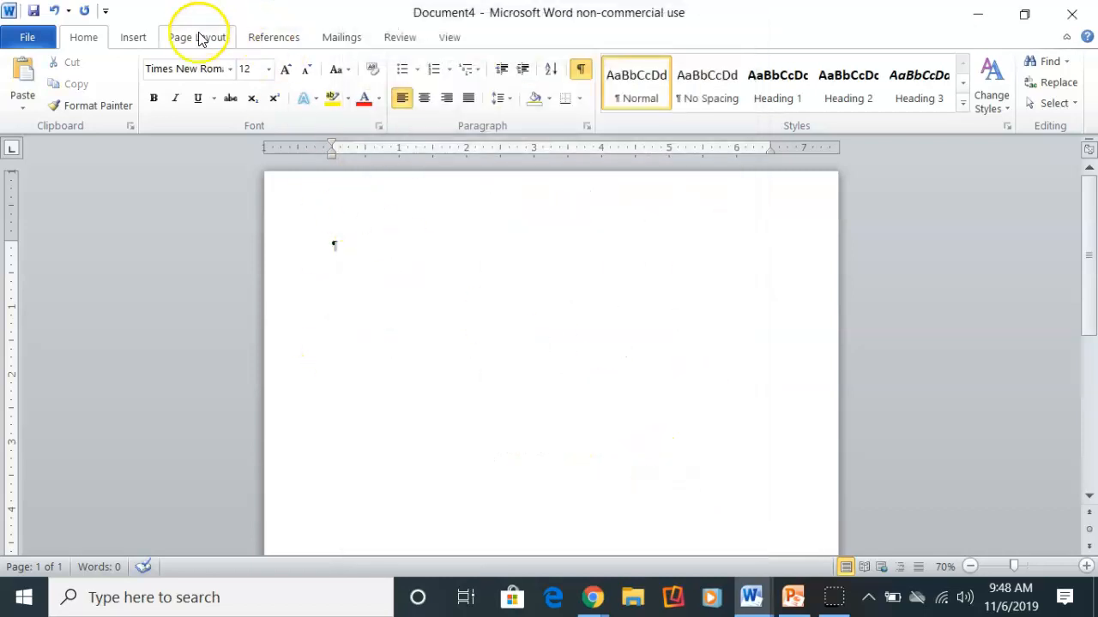
pyautogui.click(197, 39)
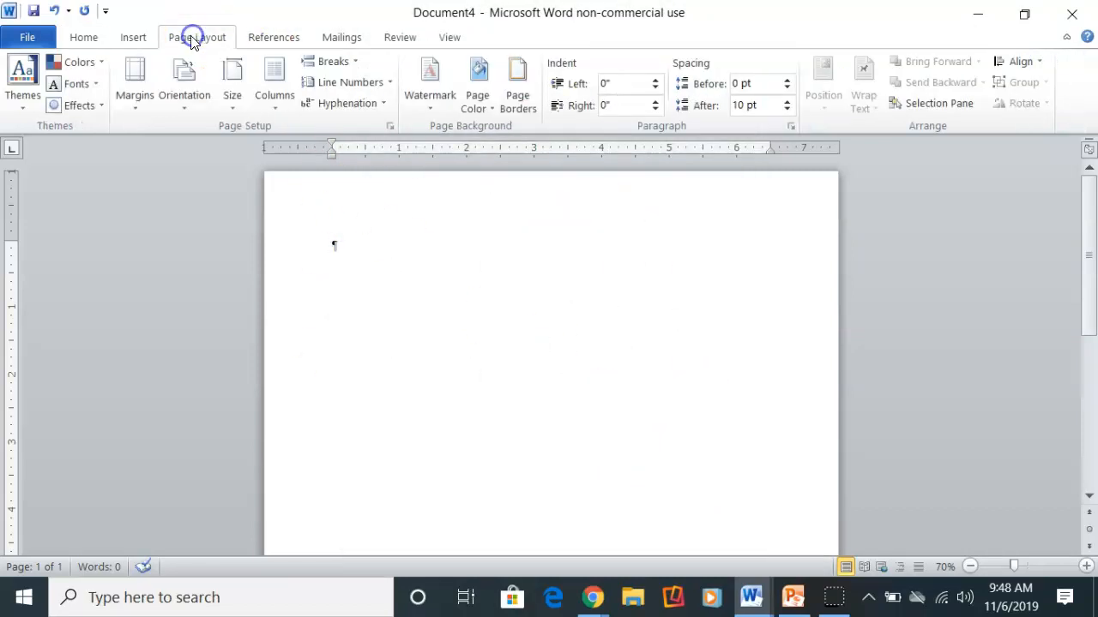
pyautogui.click(790, 128)
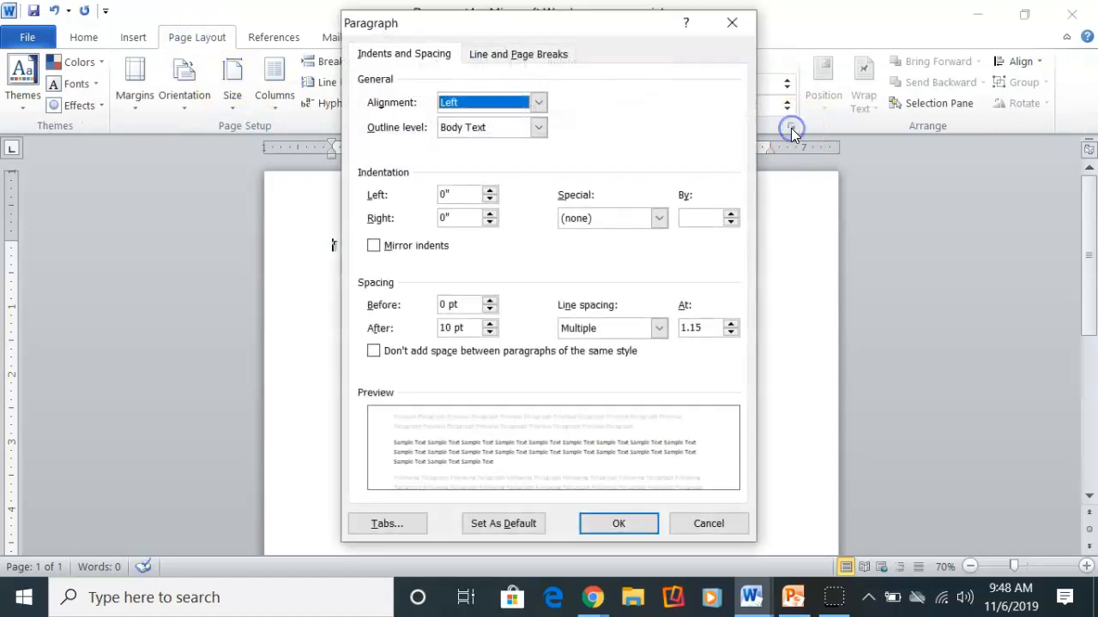
pyautogui.click(731, 24)
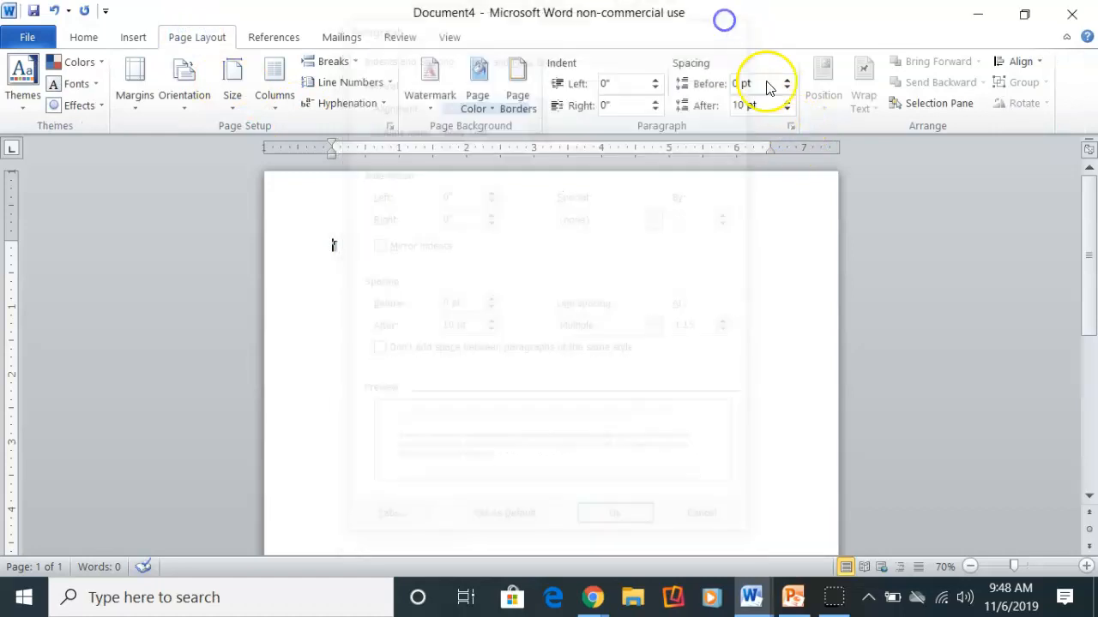
pyautogui.click(791, 128)
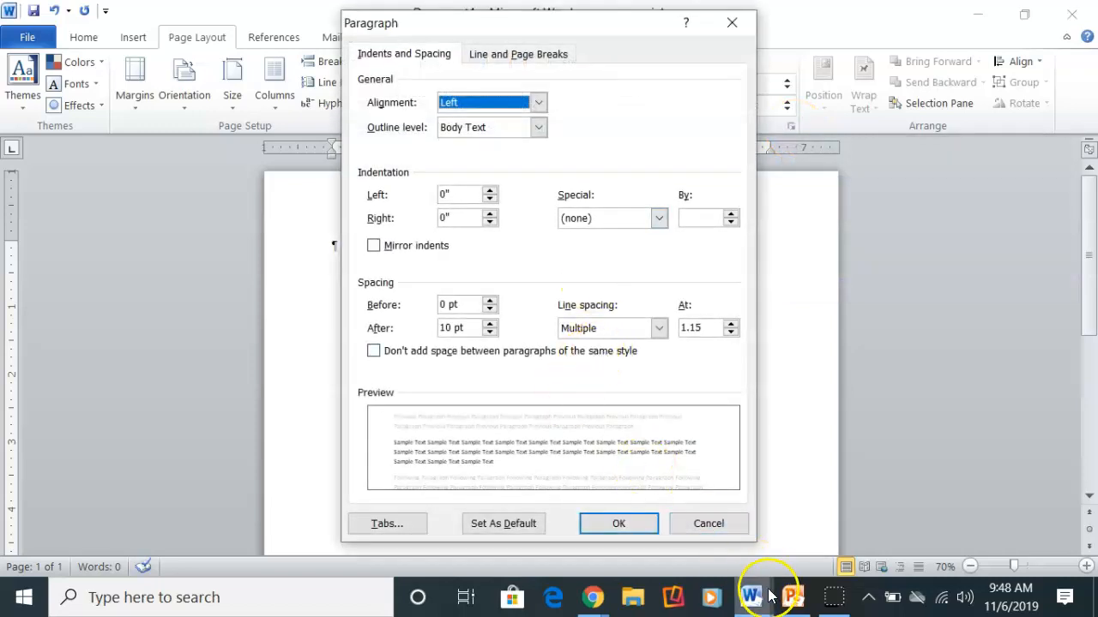
pyautogui.click(720, 525)
pyautogui.click(327, 249)
pyautogui.rightClick(338, 245)
pyautogui.click(303, 267)
# - Set the empty first paragraph's spacing after to 0 pt and its line spacing to Double
pyautogui.click(336, 243)
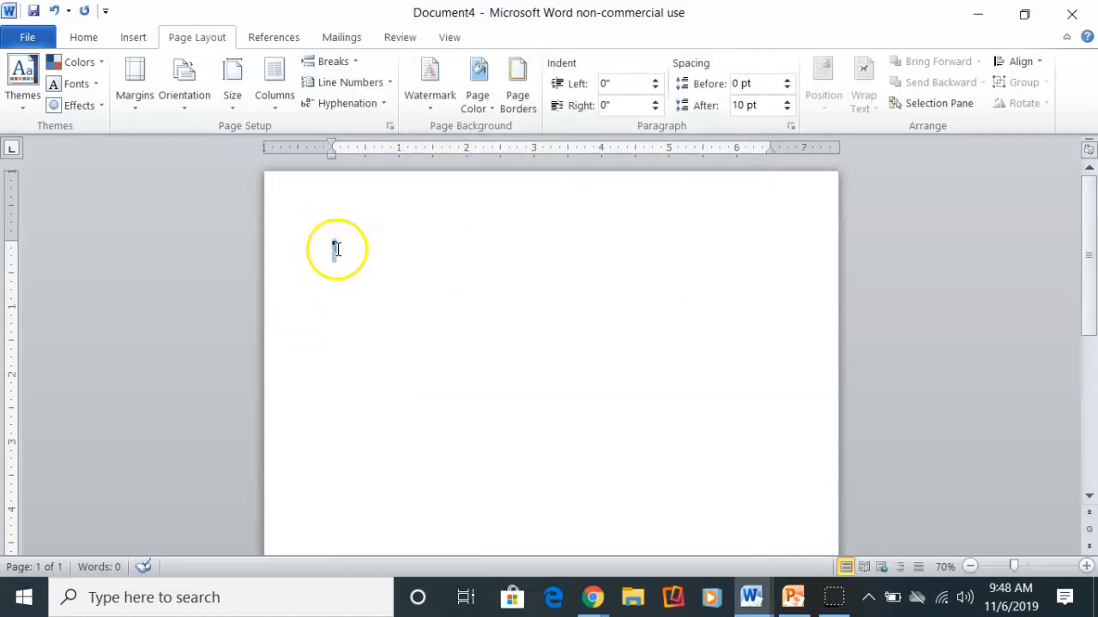
pyautogui.rightClick(336, 245)
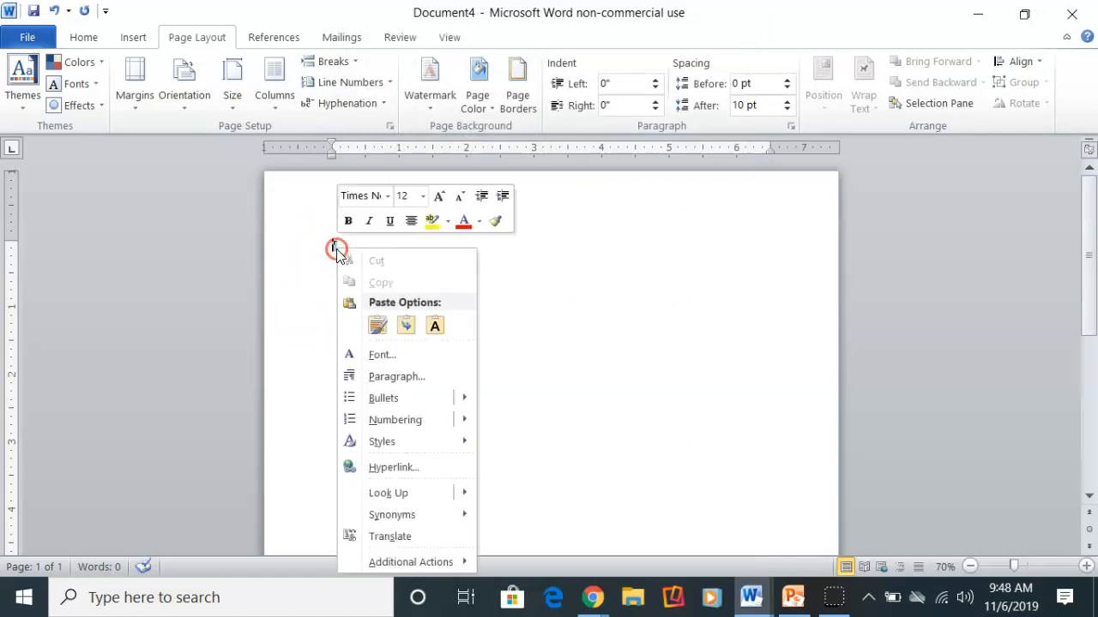
pyautogui.click(393, 377)
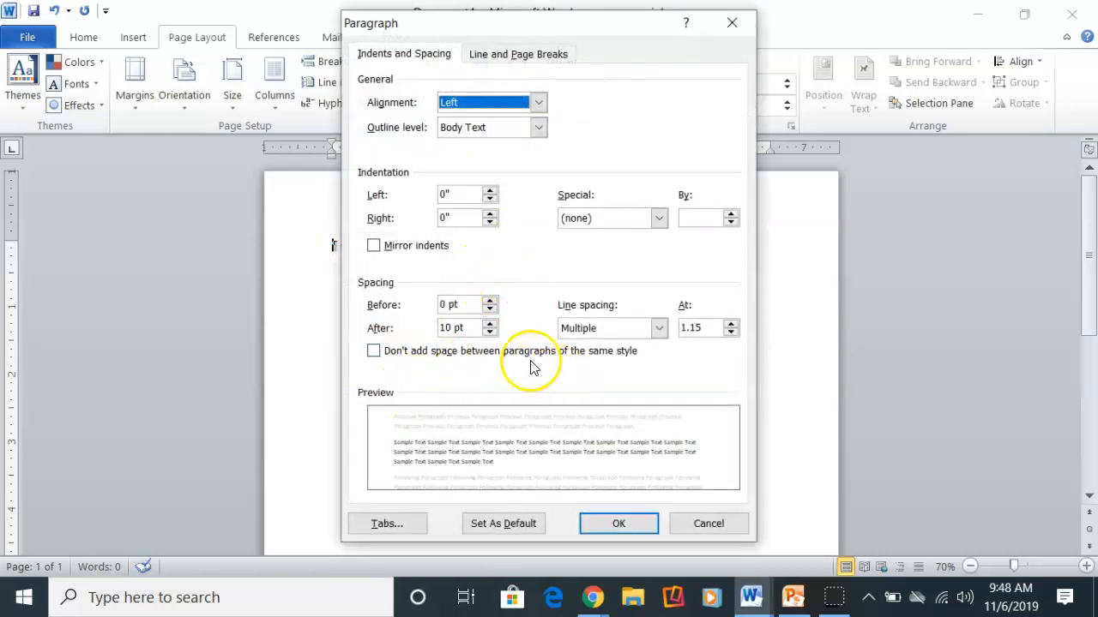
pyautogui.click(490, 332)
pyautogui.click(489, 332)
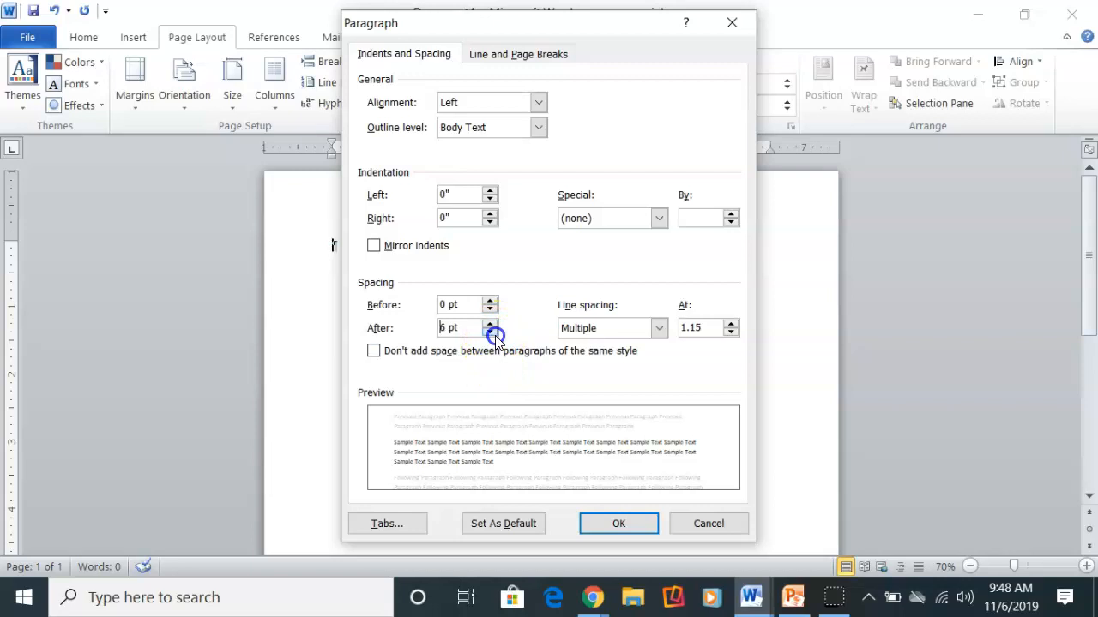
pyautogui.click(582, 328)
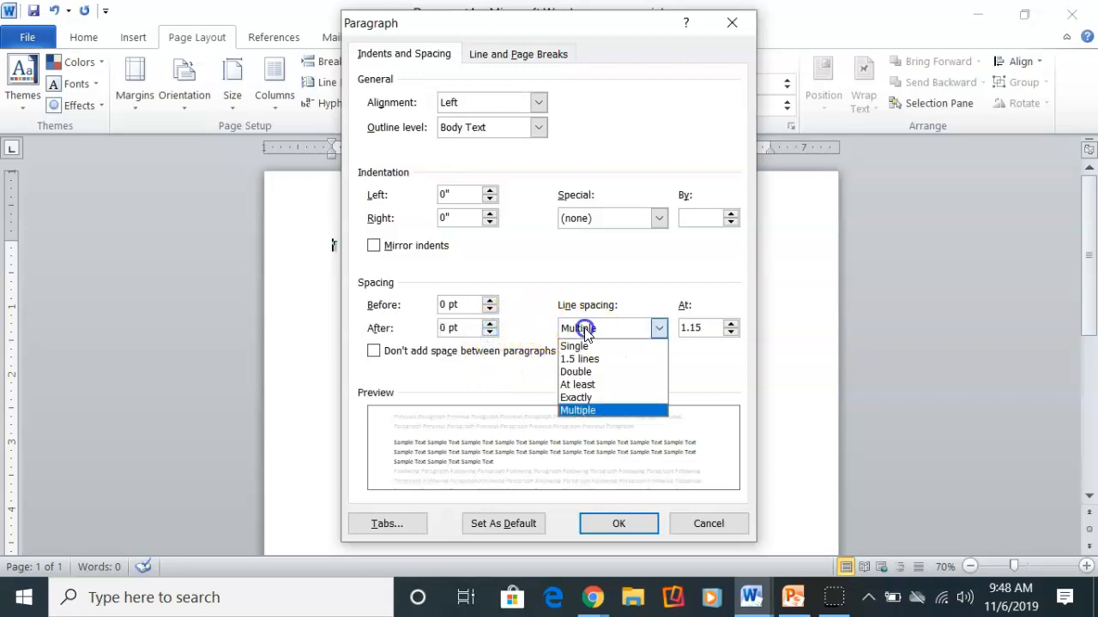
pyautogui.click(580, 375)
pyautogui.click(604, 523)
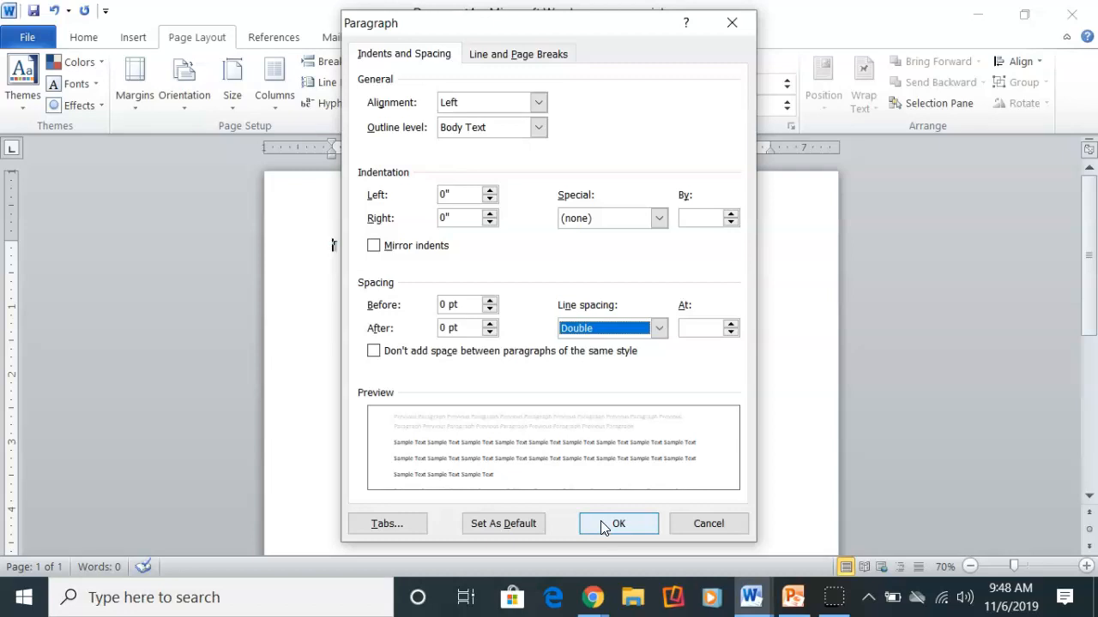
pyautogui.click(603, 527)
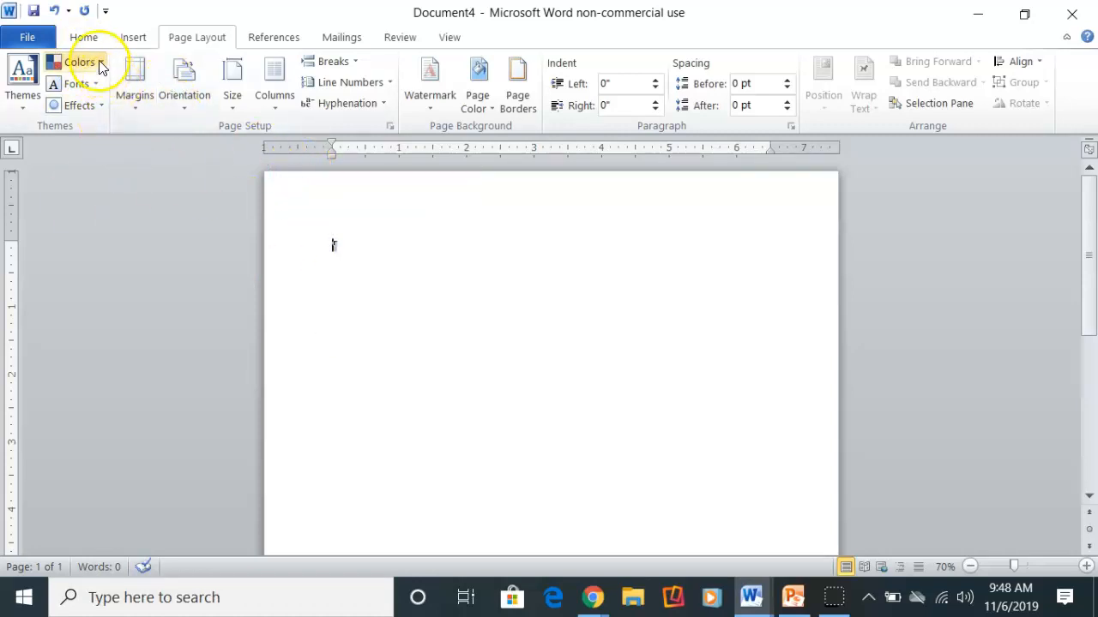
# - Insert a Plain Number 3 page number at the top of the page and return to the body text
pyautogui.click(83, 38)
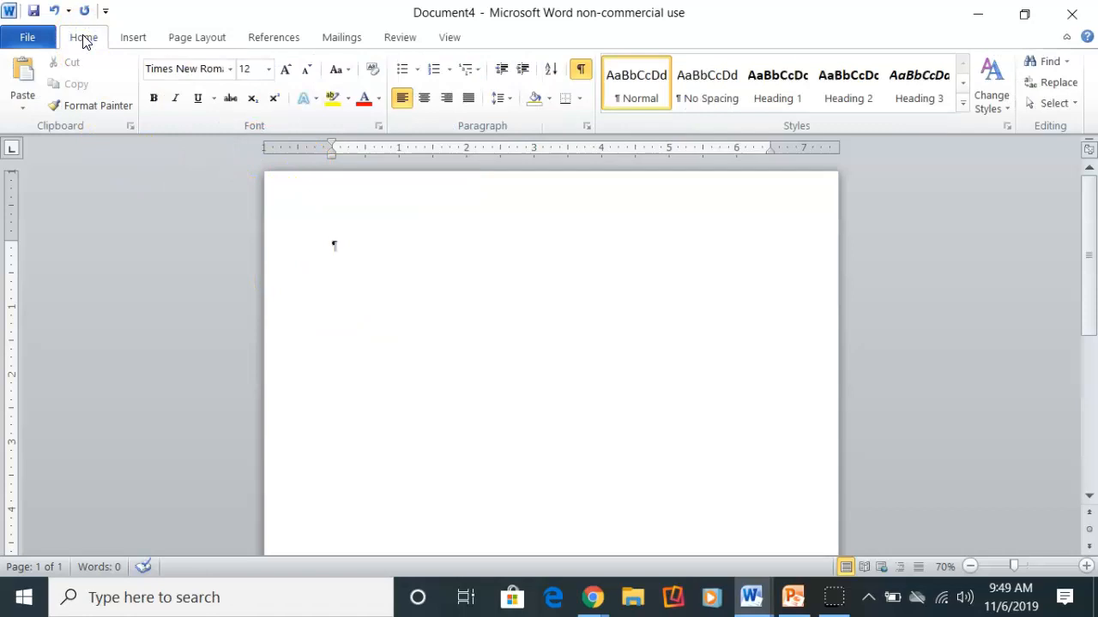
pyautogui.click(134, 38)
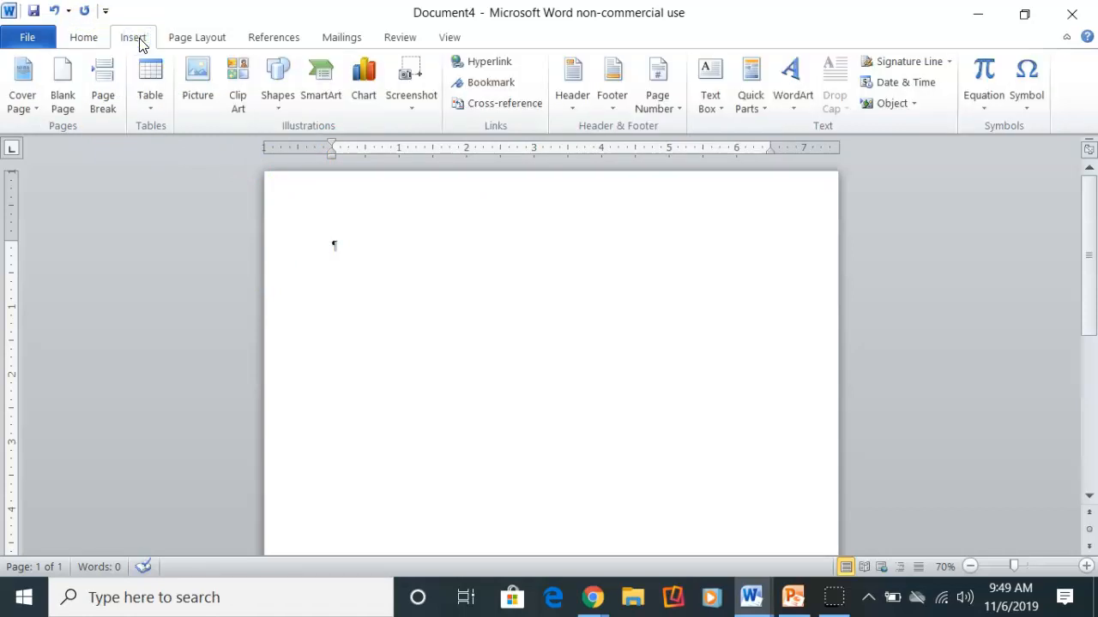
pyautogui.click(676, 109)
pyautogui.moveTo(678, 130)
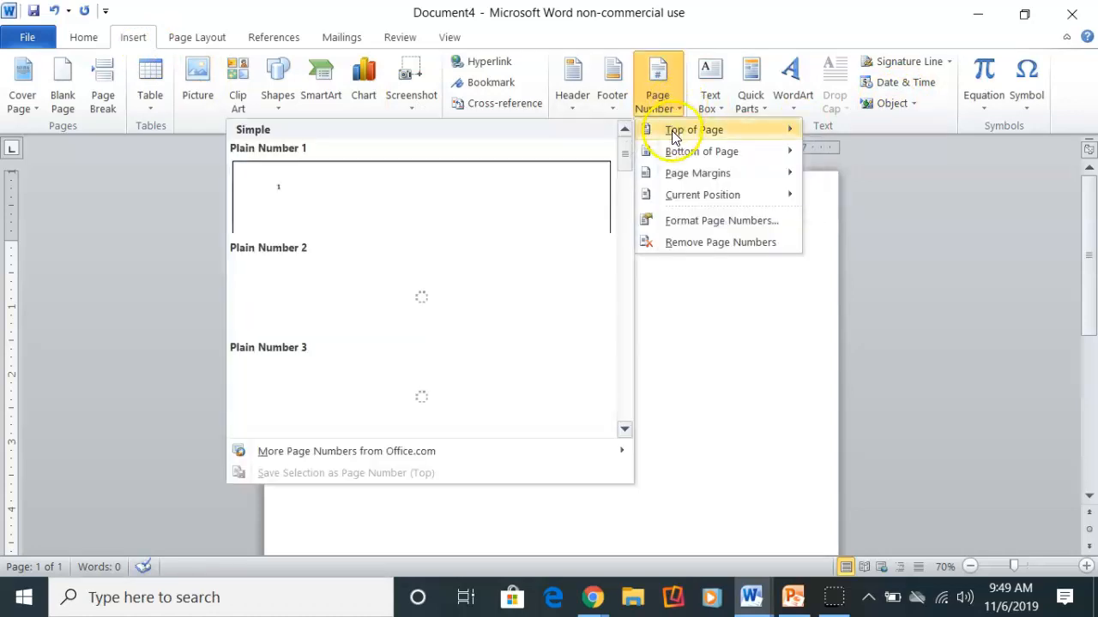
pyautogui.click(528, 403)
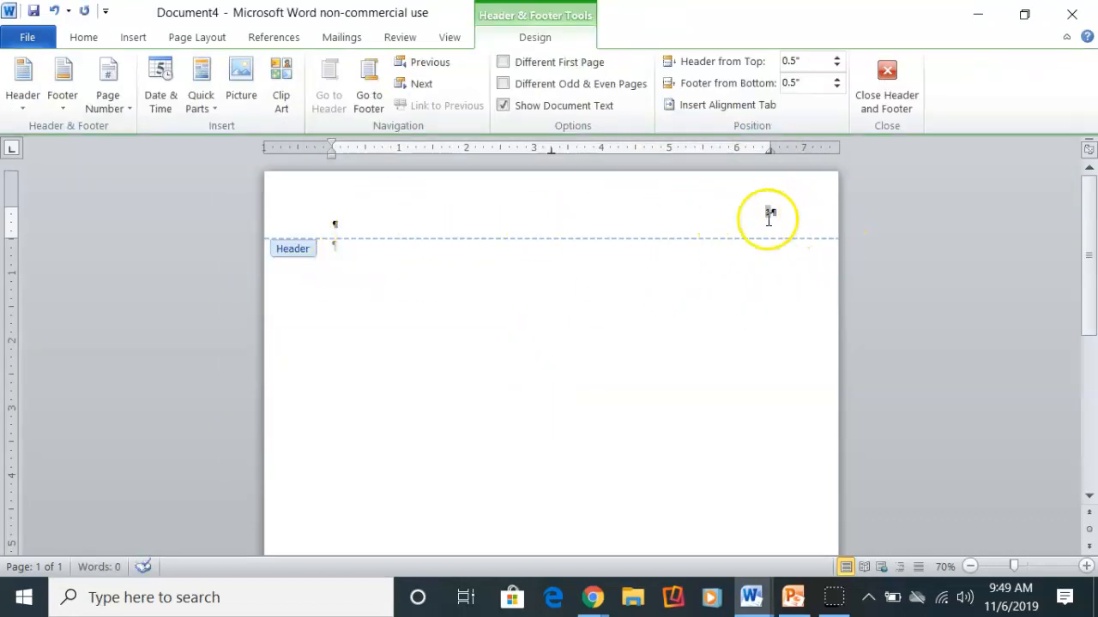
pyautogui.doubleClick(359, 254)
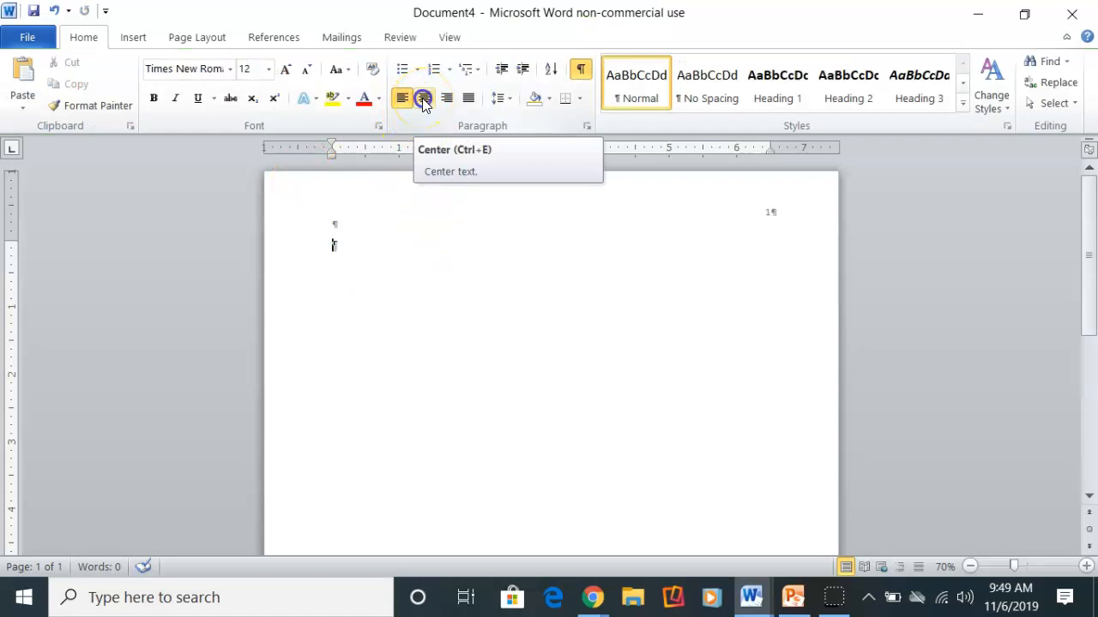
# - Center the body text and enter the title "The Effects of Yoga on Recovery Rates from Knee Surgery" on the third line
pyautogui.click(423, 99)
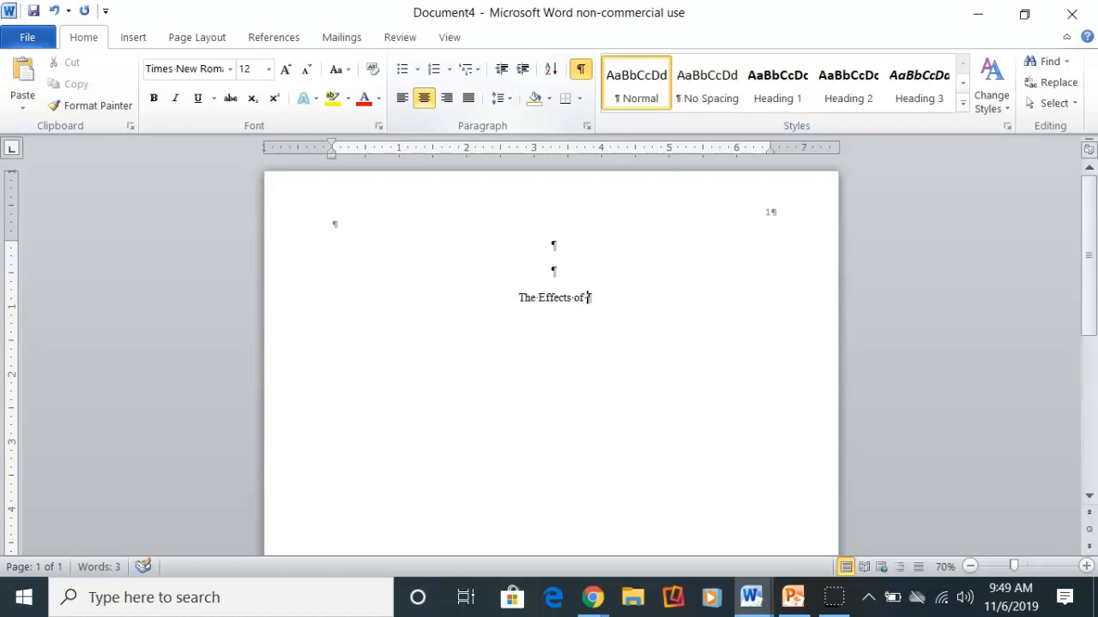
pyautogui.write('oga')
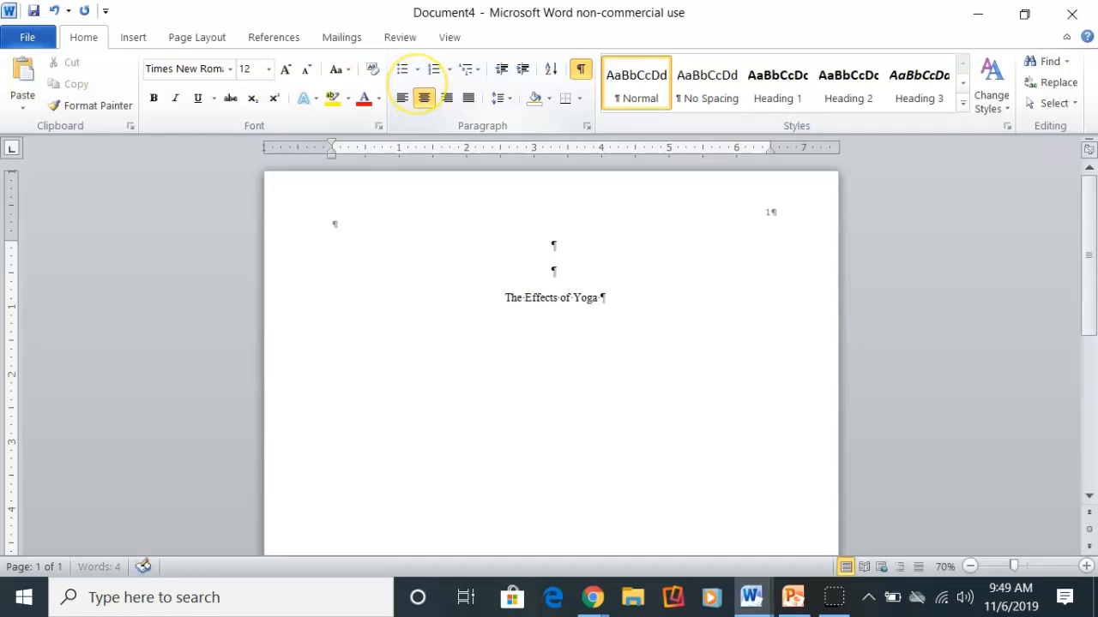
pyautogui.write(' on REcovery Rates from')
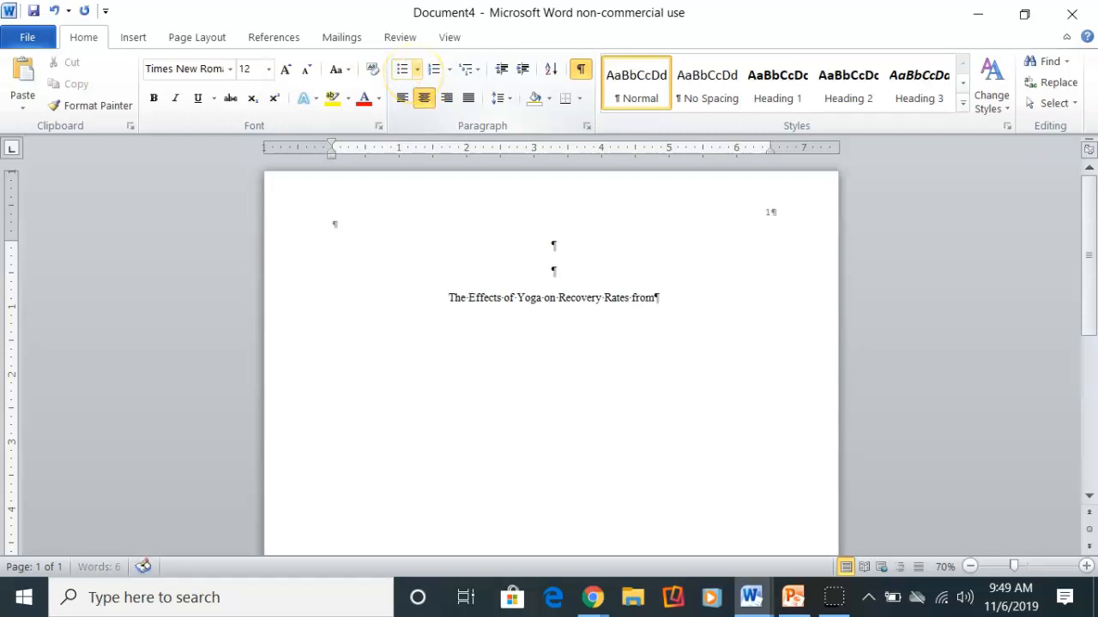
pyautogui.write(' Knee Surgery')
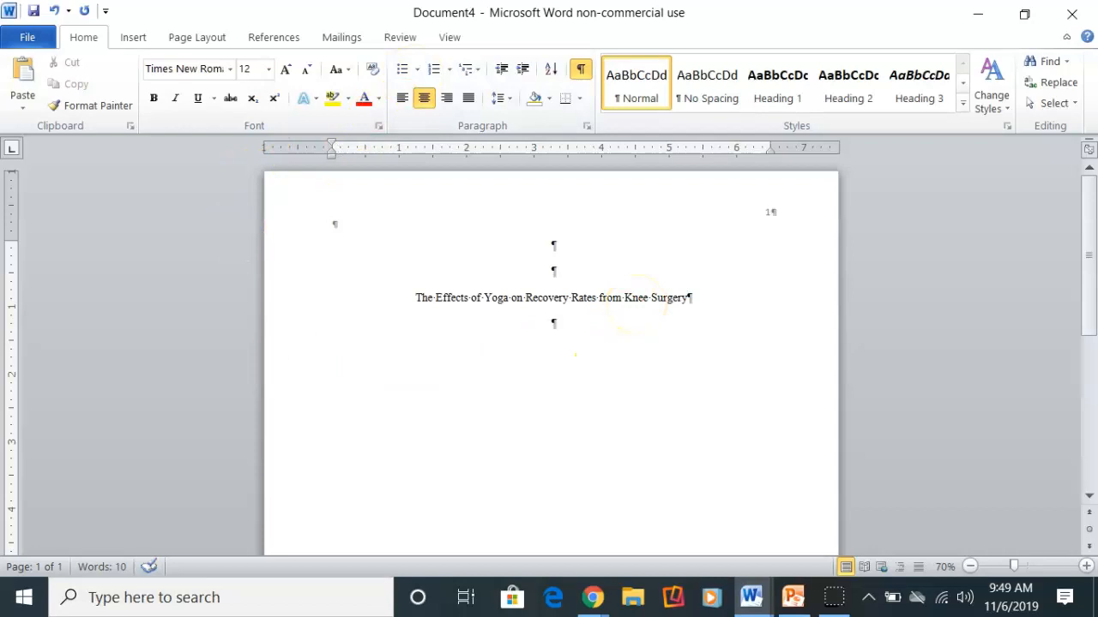
# - Leave a blank line under the title and add the author's full name, with "Department of Kinesiology, University of Maryland, Baltimore" on the line below it
pyautogui.write('ell C C. May')
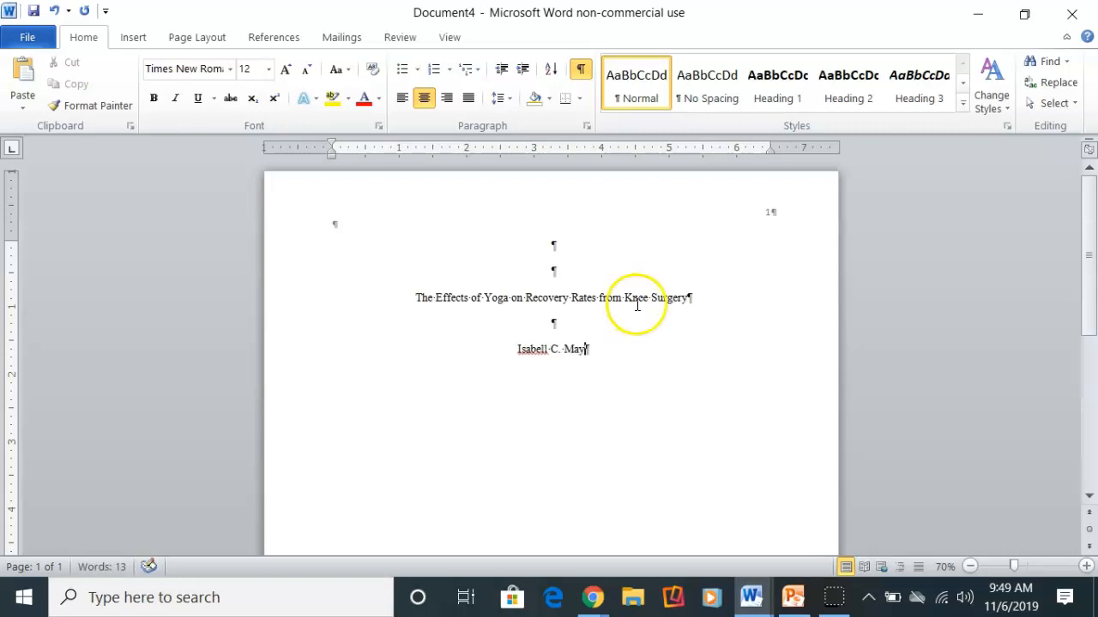
pyautogui.write('tm')
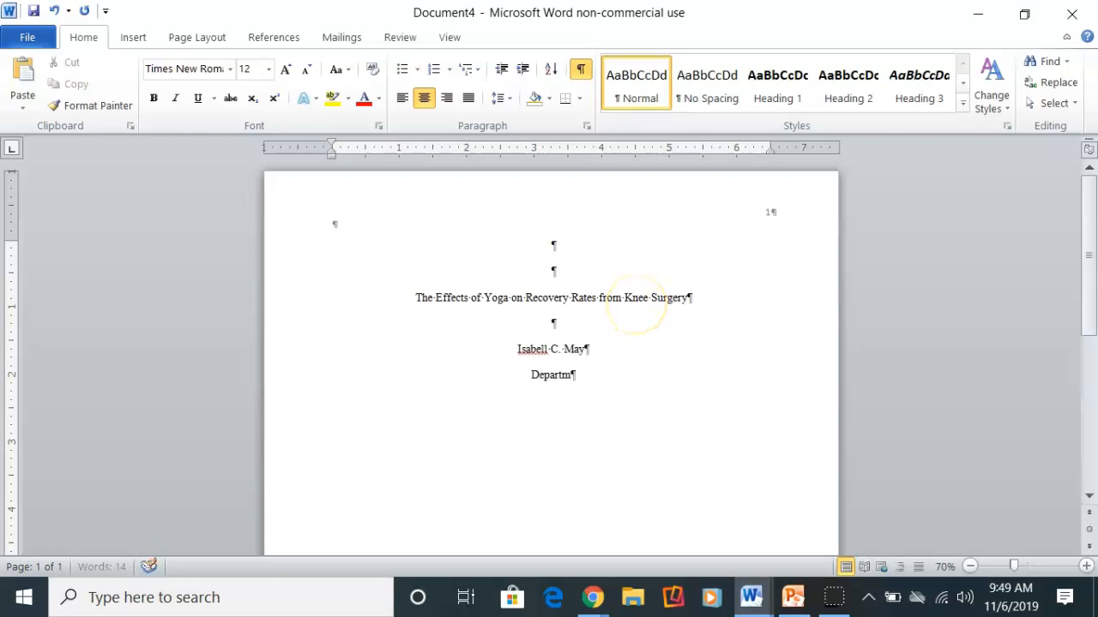
pyautogui.write('ent of Kne')
pyautogui.press('BackSpace')
pyautogui.press('BackSpace')
pyautogui.write('inesiology, University of Maryland, Blat')
pyautogui.press('BackSpace')
pyautogui.press('BackSpace')
pyautogui.press('BackSpace')
pyautogui.write('altimore')
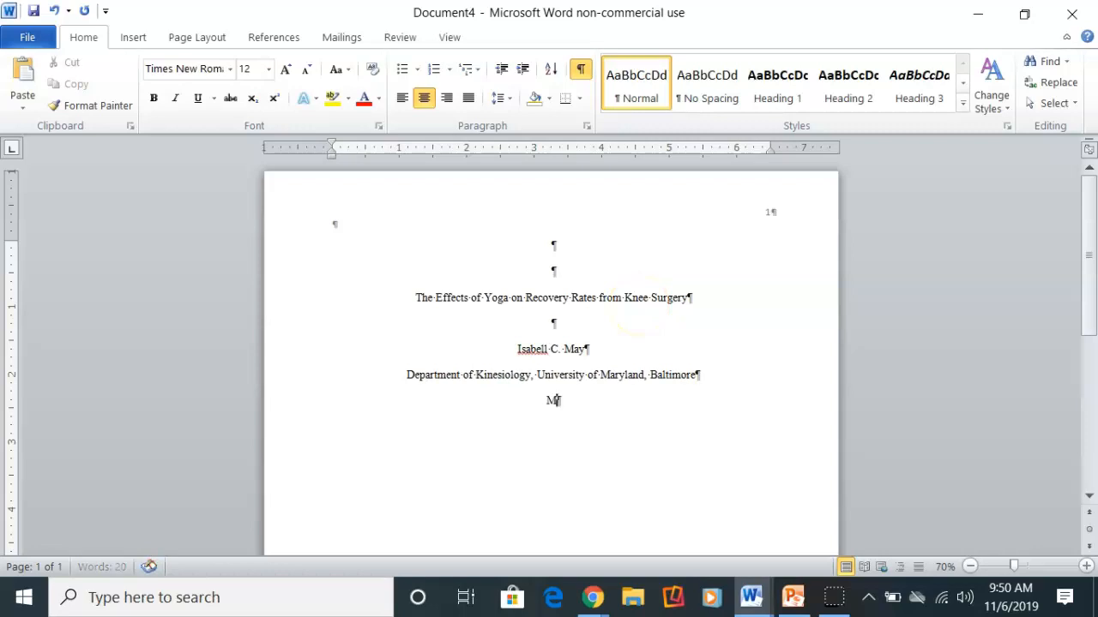
# - Complete the course line as "MHS 603 – Science Writing" and add the instructor's name with "Prof." and the date "November 28, 2019" on separate lines
pyautogui.write(' - ')
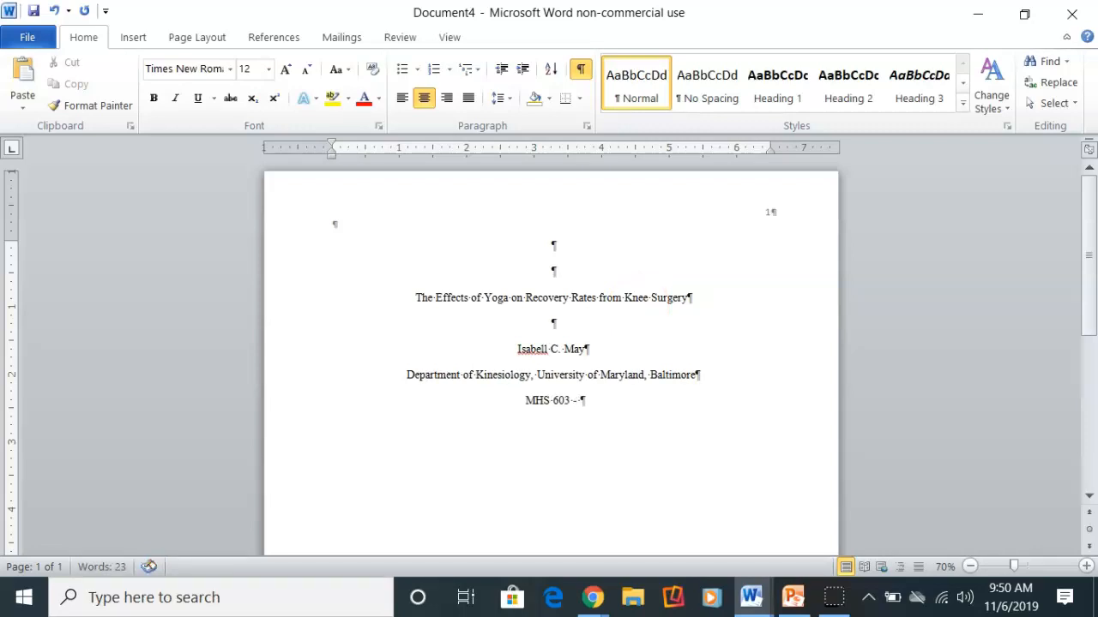
pyautogui.write('Science Writing')
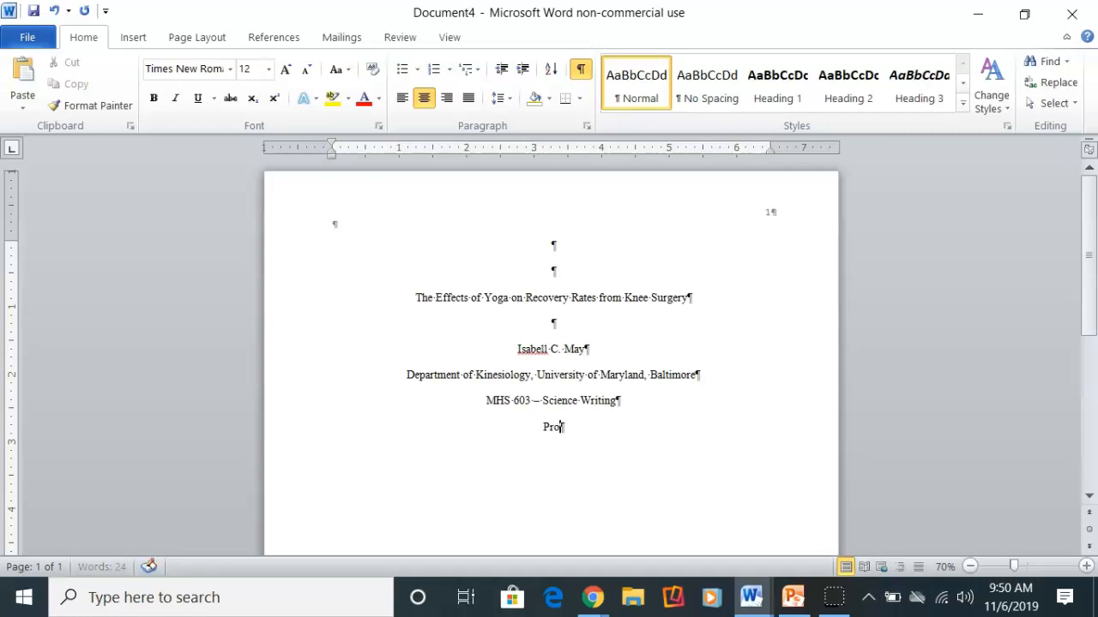
pyautogui.write('Prof. Toni MOr')
pyautogui.press('BackSpace')
pyautogui.press('BackSpace')
pyautogui.write('orrison')
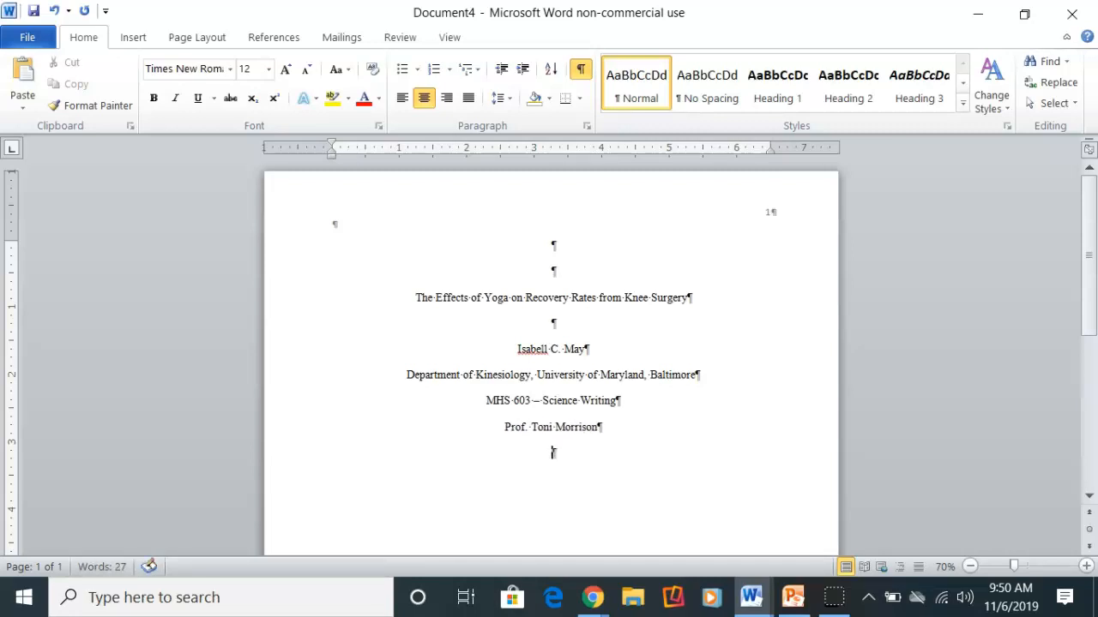
pyautogui.write(' November')
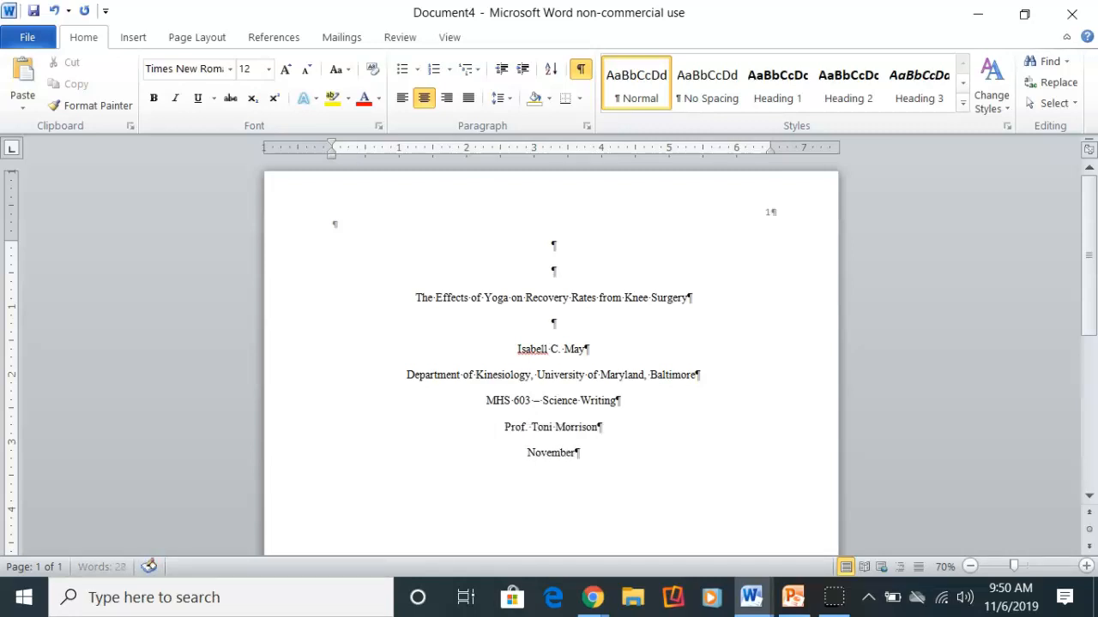
pyautogui.write(' 28, 2019')
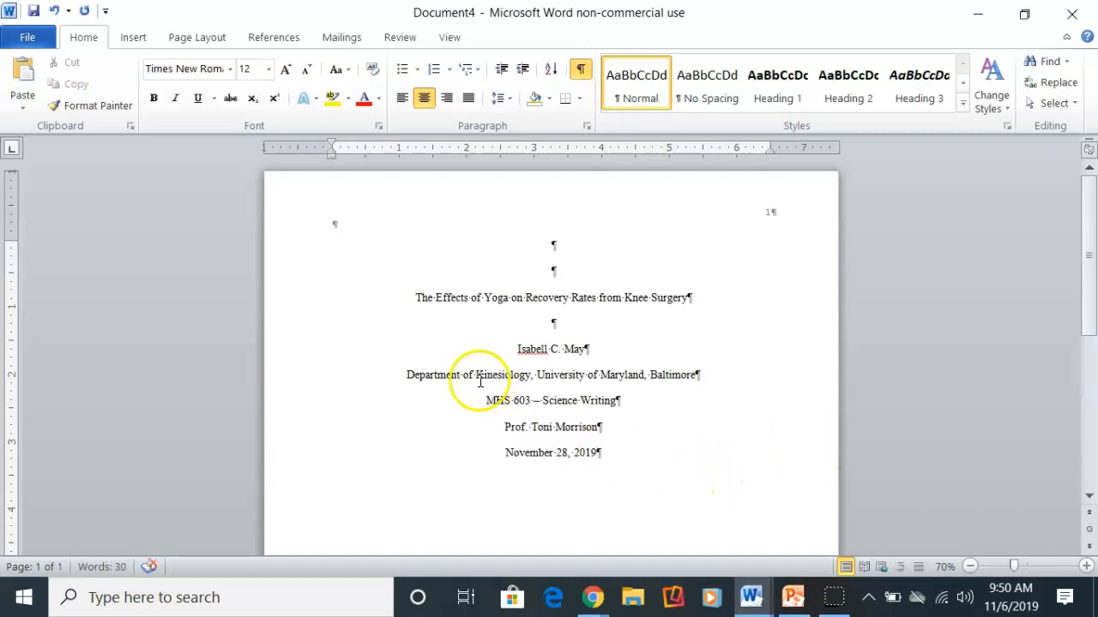
# - Make the paper title "The Effects of Yoga on Recovery Rates from Knee Surgery" bold
pyautogui.moveTo(415, 296); pyautogui.dragTo(705, 286)
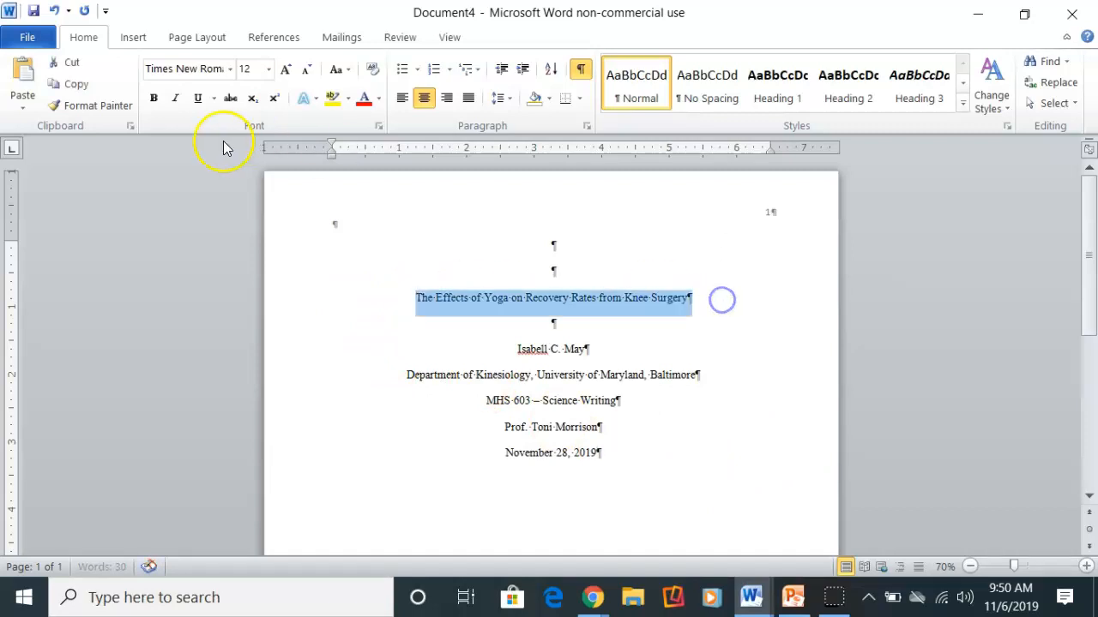
pyautogui.click(153, 98)
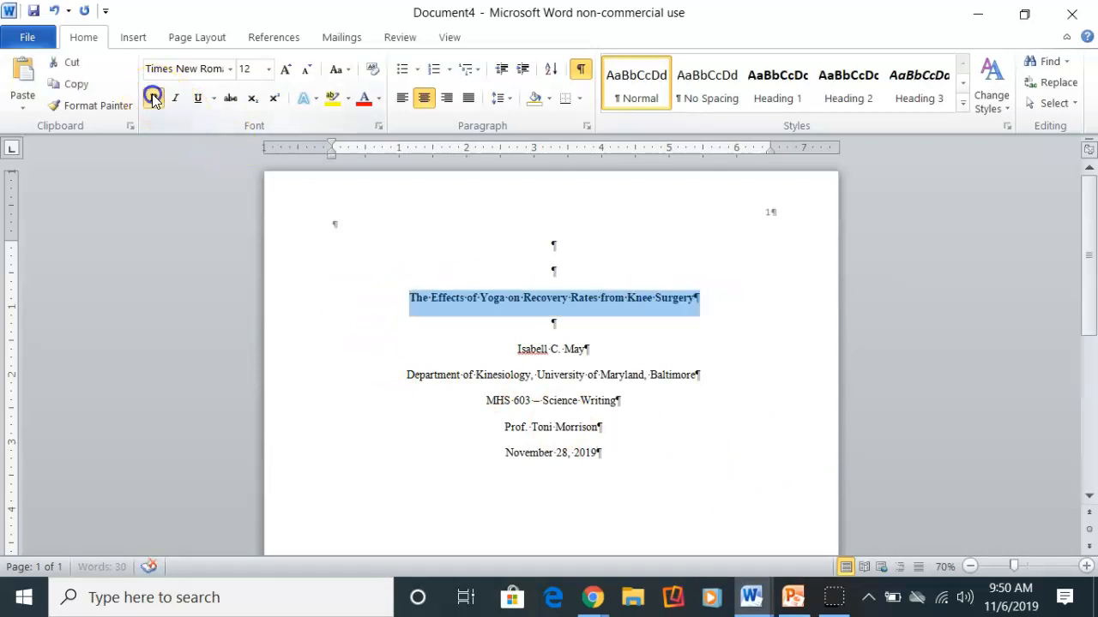
pyautogui.click(690, 343)
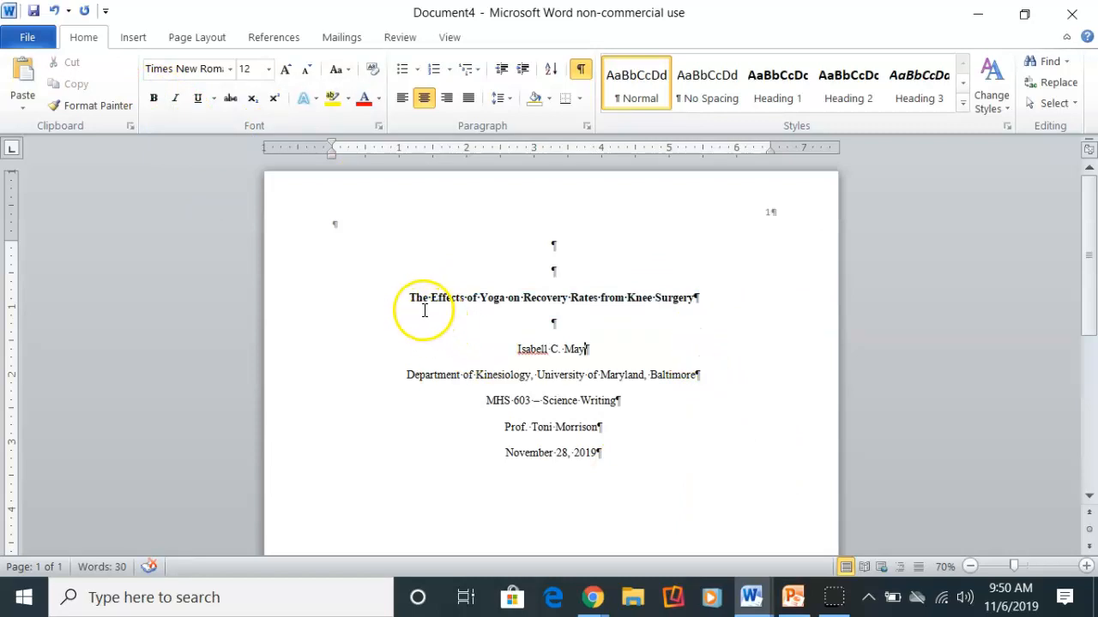
# - Go through the major words of the title one by one to check their capitalization
pyautogui.moveTo(430, 298); pyautogui.dragTo(464, 295)
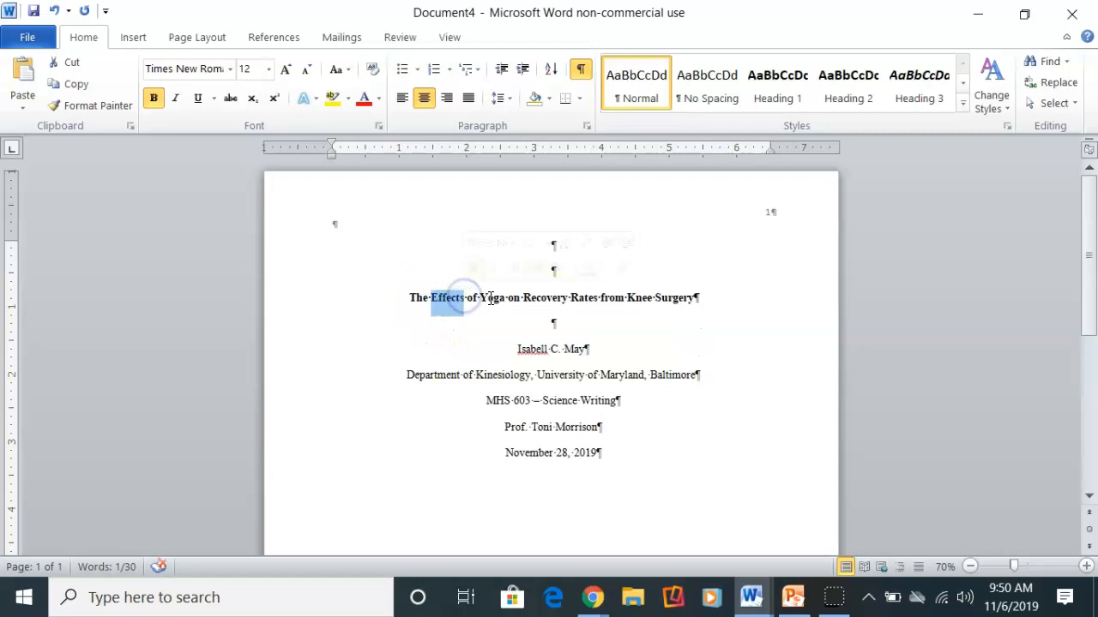
pyautogui.doubleClick(492, 298)
pyautogui.doubleClick(541, 298)
pyautogui.doubleClick(583, 298)
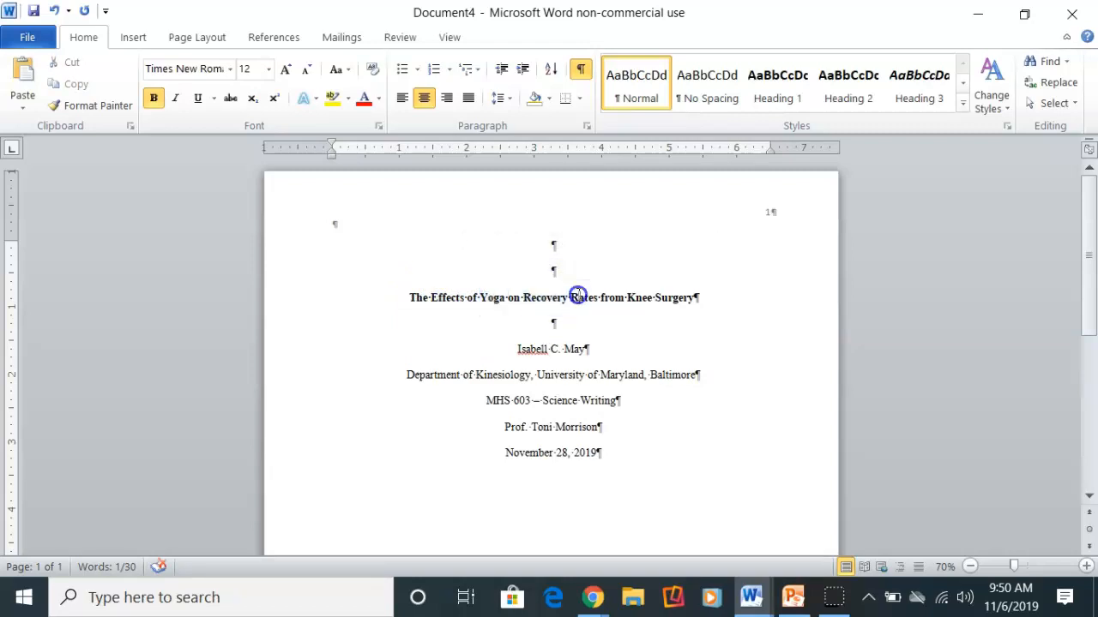
pyautogui.doubleClick(636, 298)
pyautogui.doubleClick(674, 297)
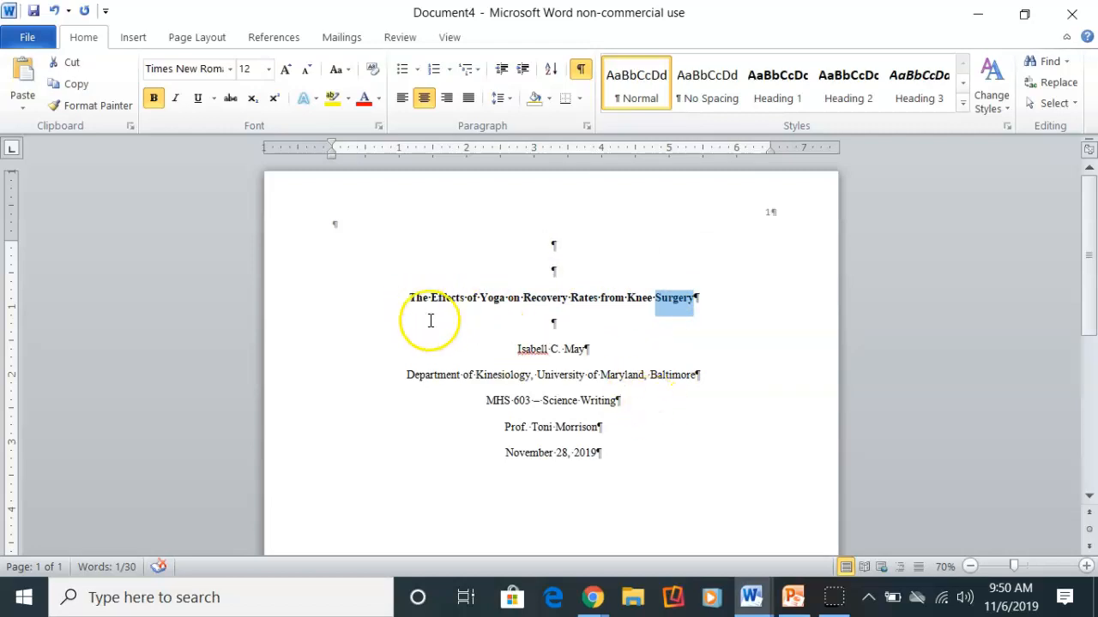
pyautogui.click(608, 452)
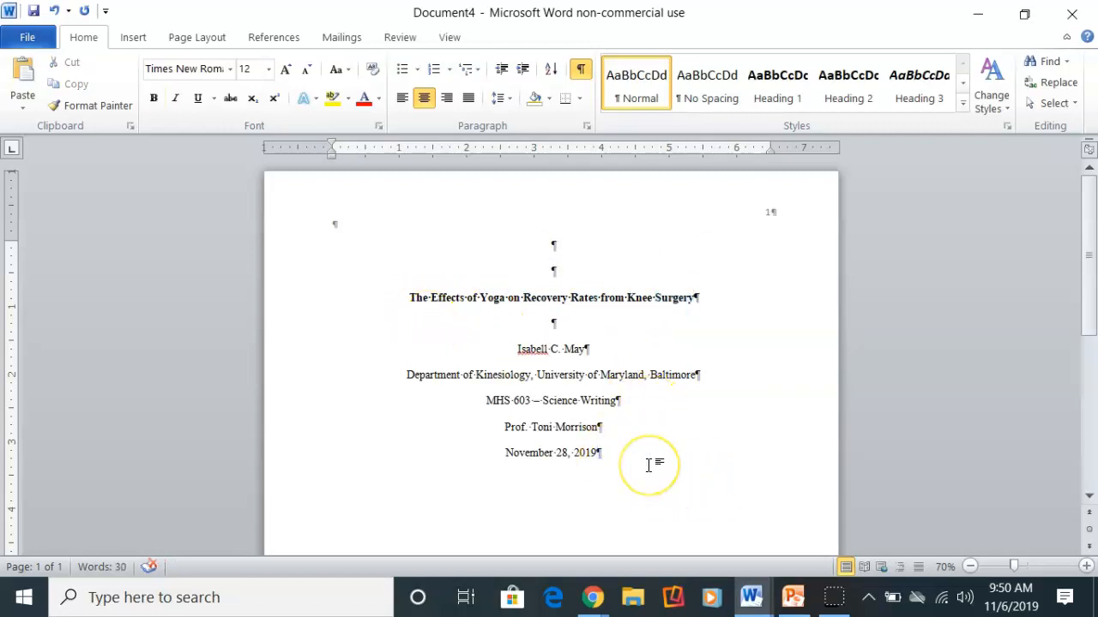
pyautogui.scroll(-3, 649, 464)
pyautogui.press('Return')
pyautogui.press('Return')
pyautogui.press('Return')
pyautogui.press('Return')
pyautogui.press('Return')
pyautogui.press('Return')
pyautogui.press('Return')
pyautogui.press('Return')
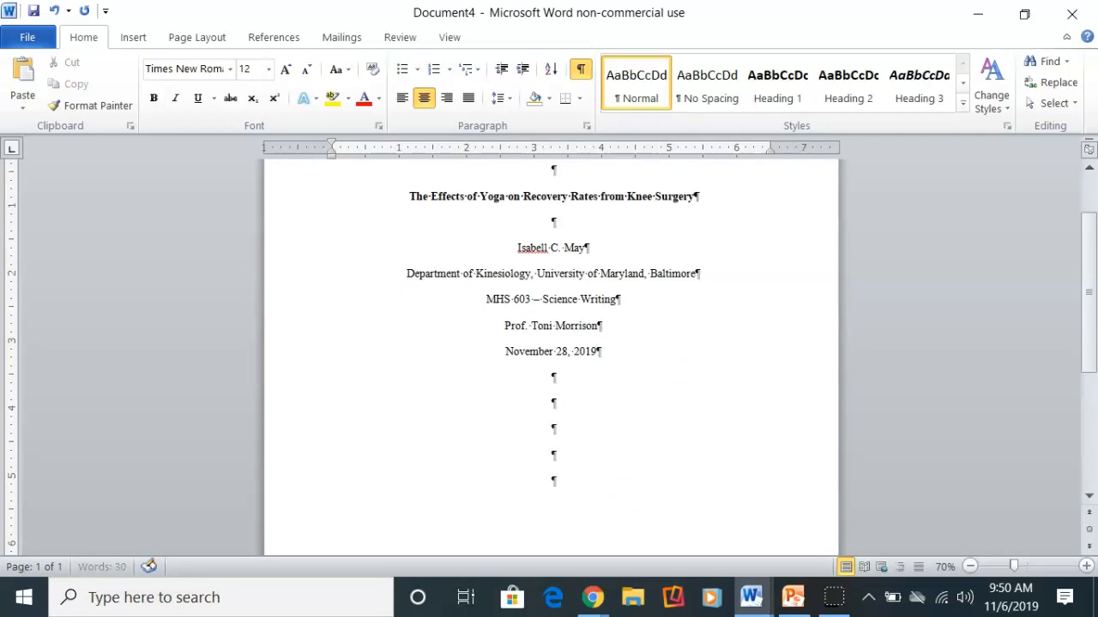
pyautogui.press('Return')
pyautogui.press('Return')
pyautogui.press('Return')
pyautogui.press('Return')
pyautogui.press('Return')
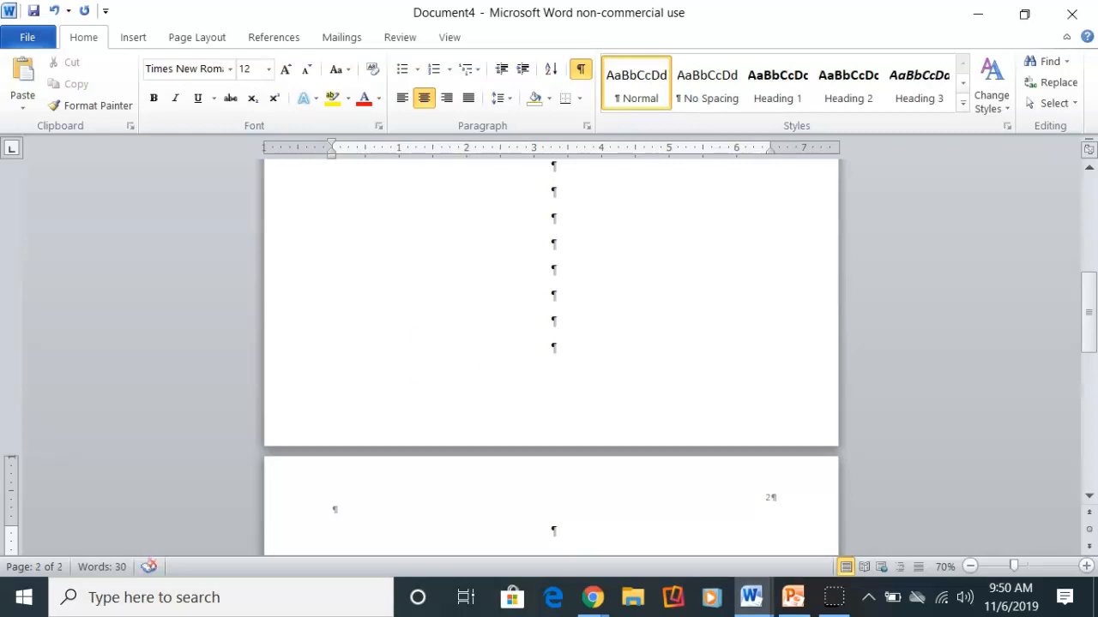
pyautogui.click(53, 11)
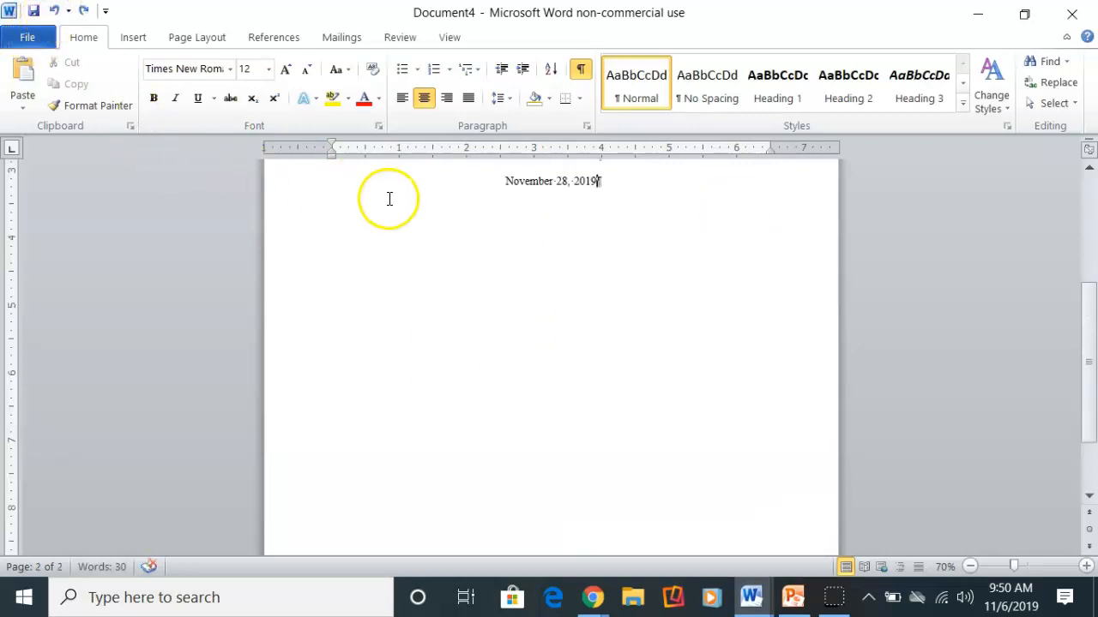
# - Insert a page break after the date line to start a new page for the paper's text
pyautogui.scroll(2, 387, 196)
pyautogui.click(137, 39)
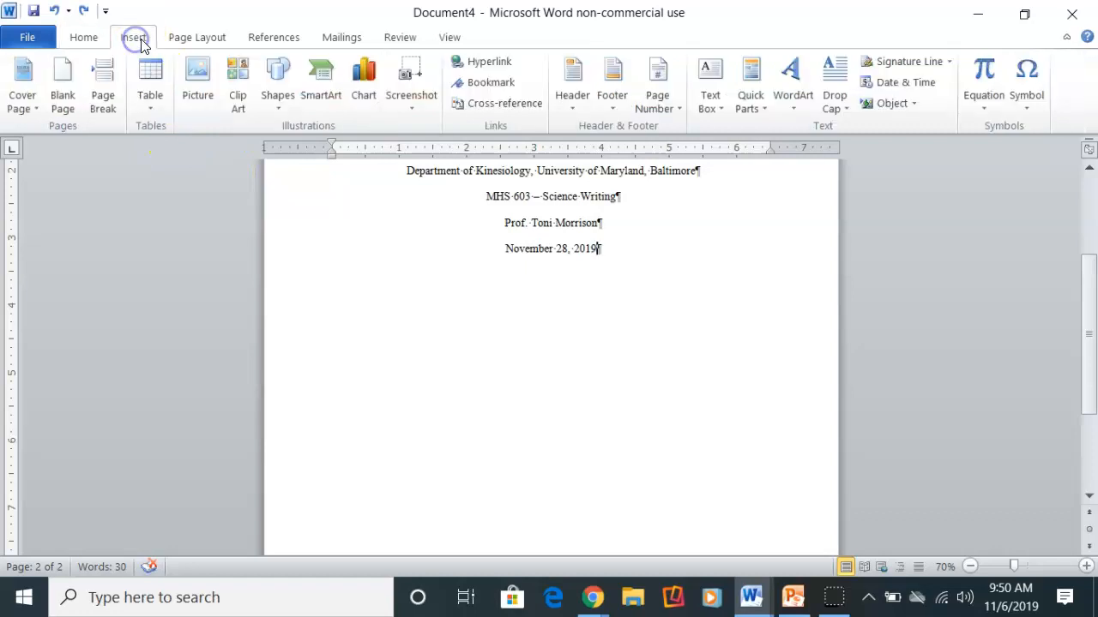
pyautogui.click(103, 98)
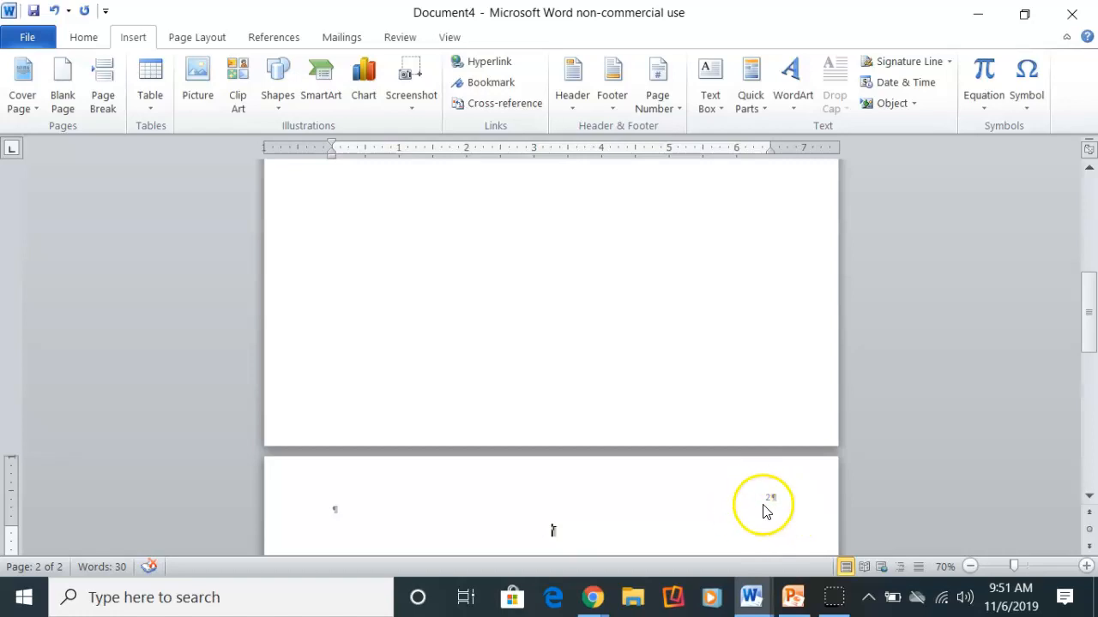
pyautogui.scroll(-1, 566, 514)
# - Copy the bold title from the title page and paste it on the first line of page 2
pyautogui.scroll(8, 540, 429)
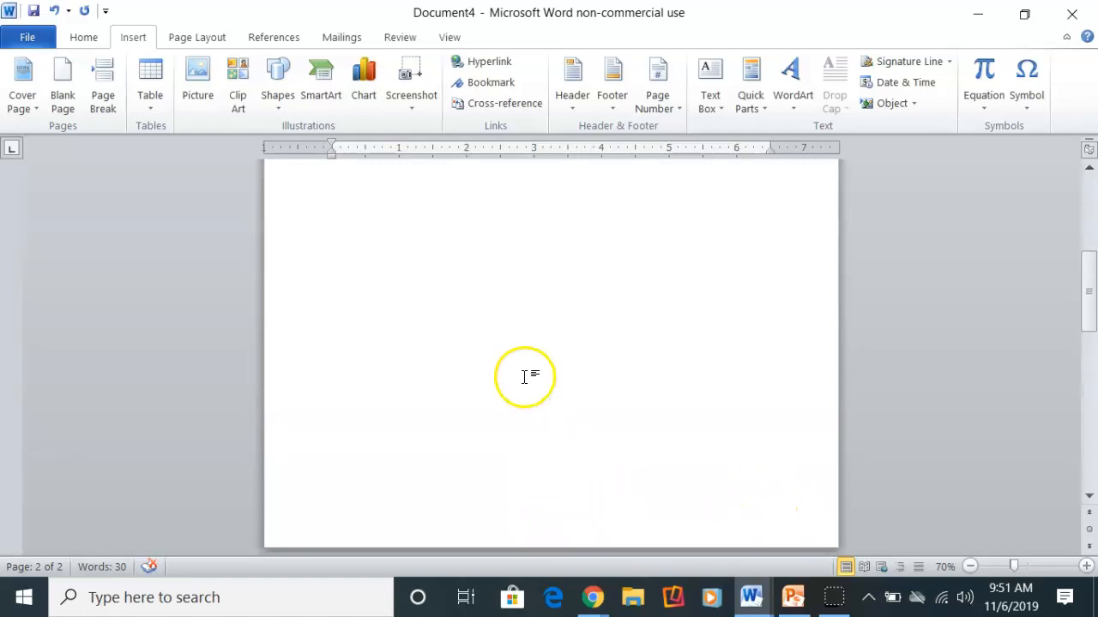
pyautogui.moveTo(410, 235); pyautogui.dragTo(695, 240)
pyautogui.hotkey('ctrl', 'c')
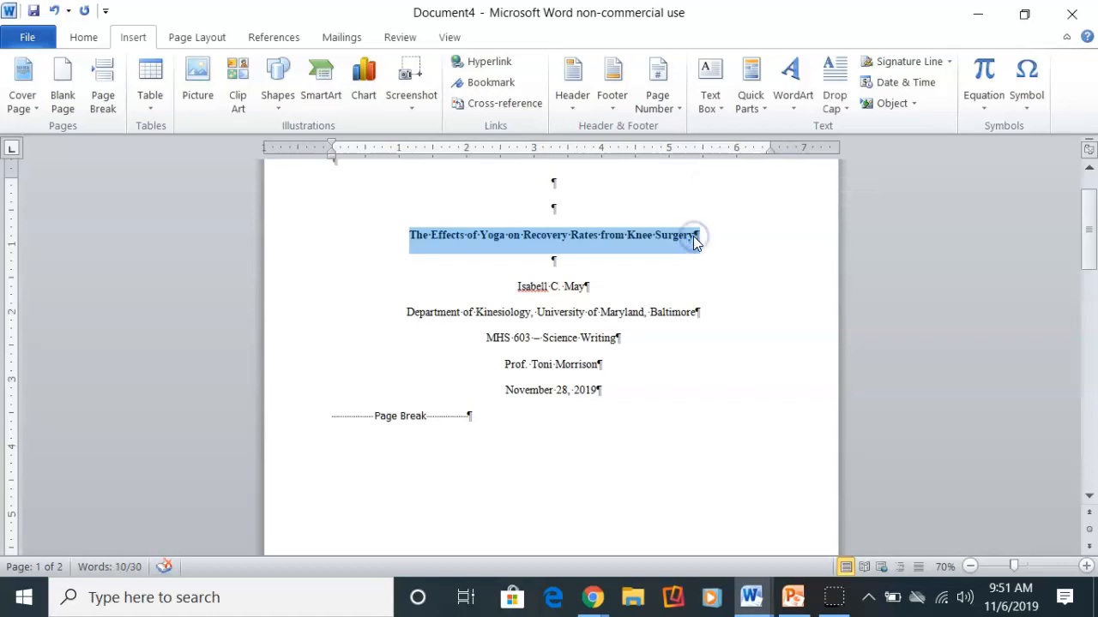
pyautogui.scroll(-12, 622, 429)
pyautogui.click(578, 466)
pyautogui.hotkey('ctrl', 'v')
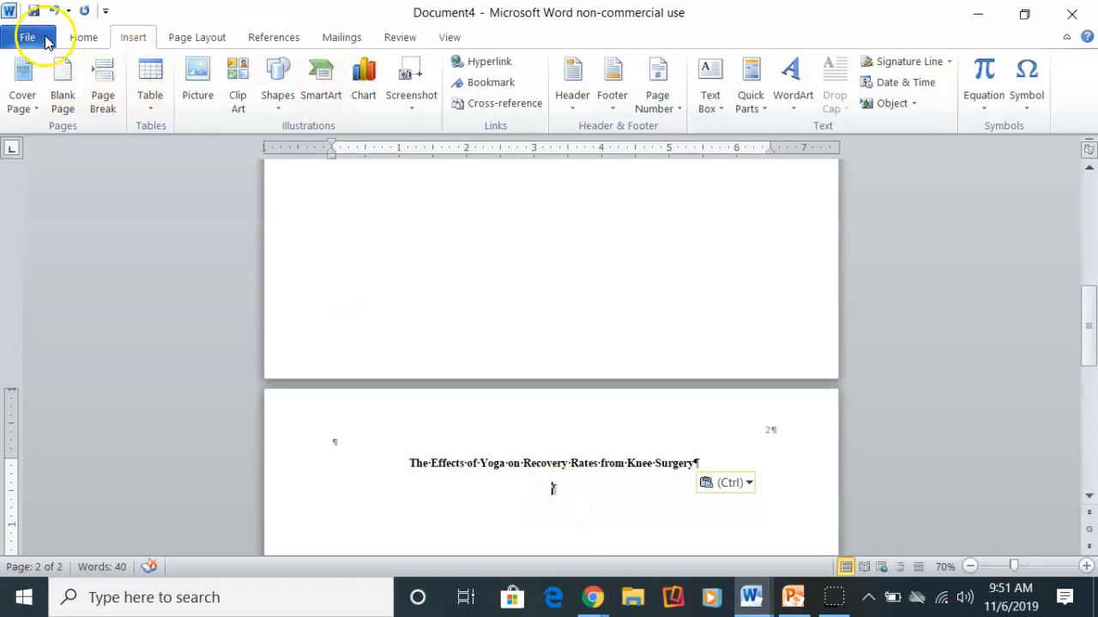
# - Left-align the line under the title and enter, indented, "Based on previous research, recovery rates from knee surgery have been notoriously difficult and lengthy (citation"
pyautogui.click(83, 37)
pyautogui.click(402, 98)
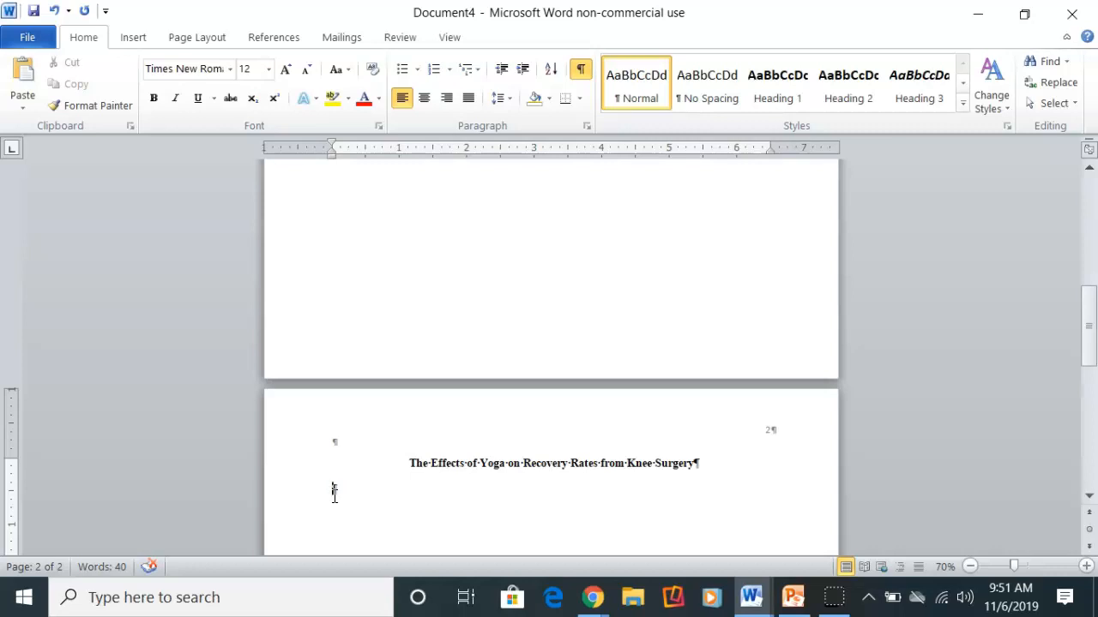
pyautogui.press('Tab')
pyautogui.write('Based on p')
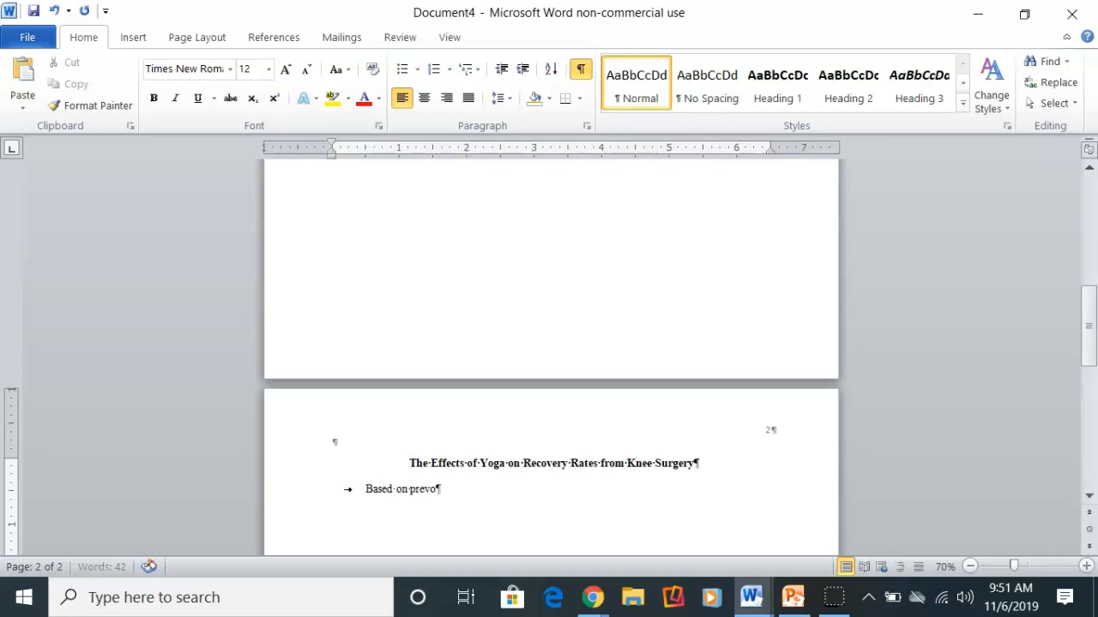
pyautogui.write('revious research, re')
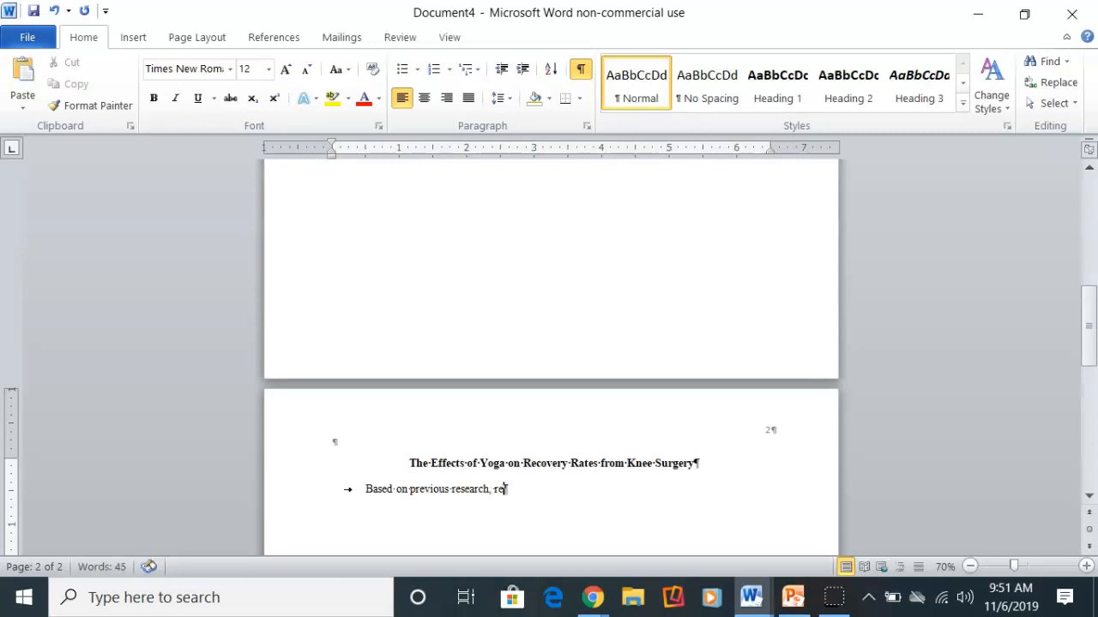
pyautogui.write('covery rates from ')
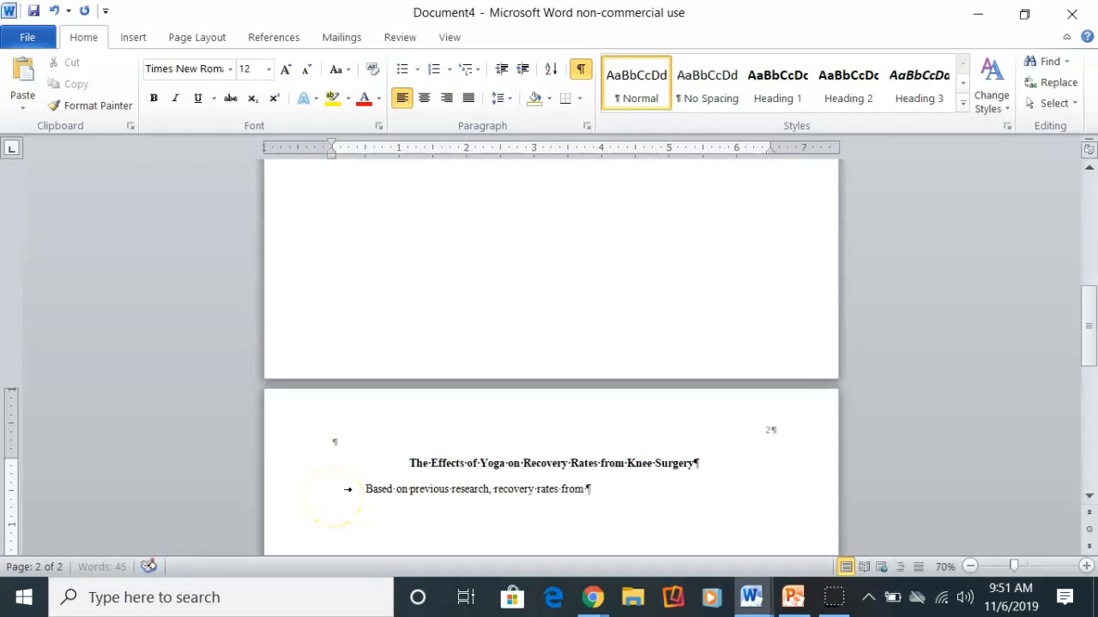
pyautogui.write('knee usrge')
pyautogui.press('BackSpace')
pyautogui.write('ery have been moto')
pyautogui.press('BackSpace')
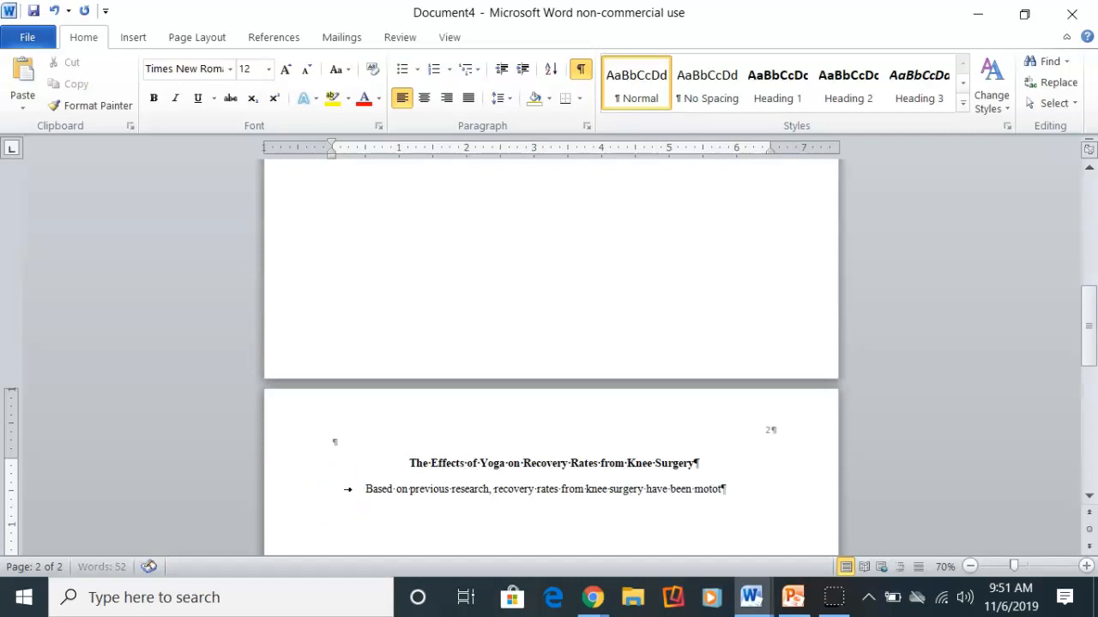
pyautogui.write('oriously difficult')
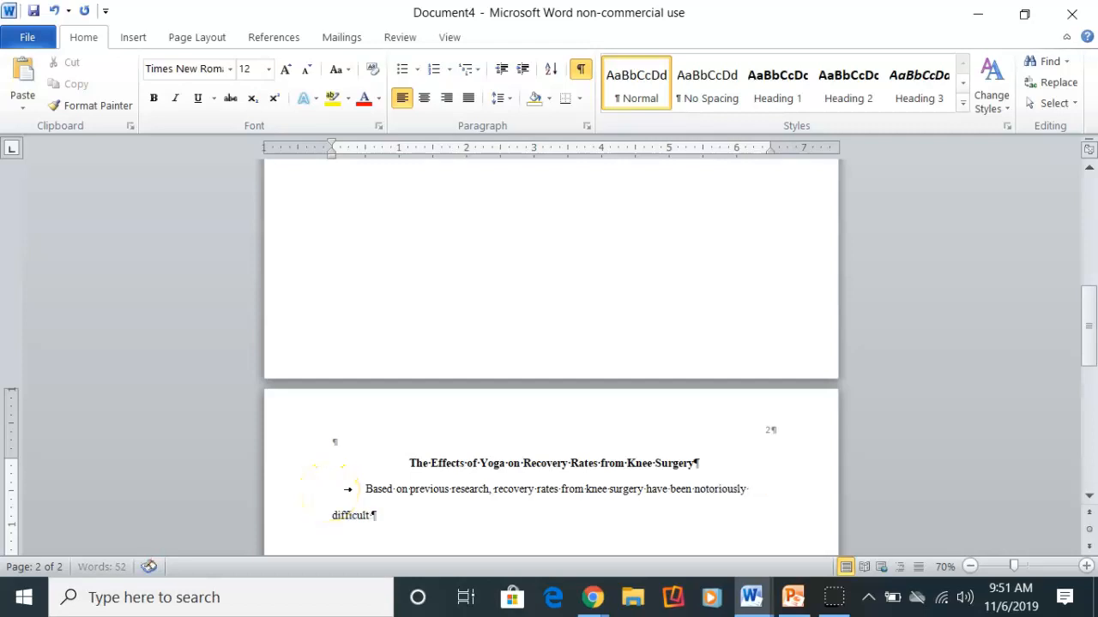
pyautogui.write(' and lengthy (citation')
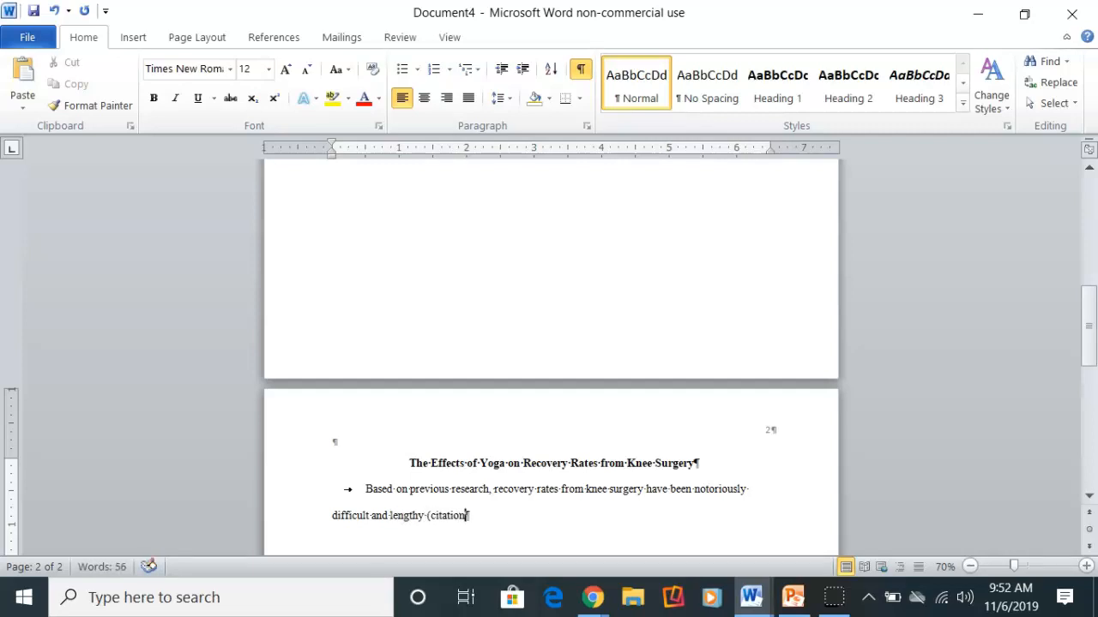
# - Close the citation and continue with "For example, a recent systematic review points out that …", ending with a parenthetical "et al." citation dated 2018
pyautogui.write('). For example')
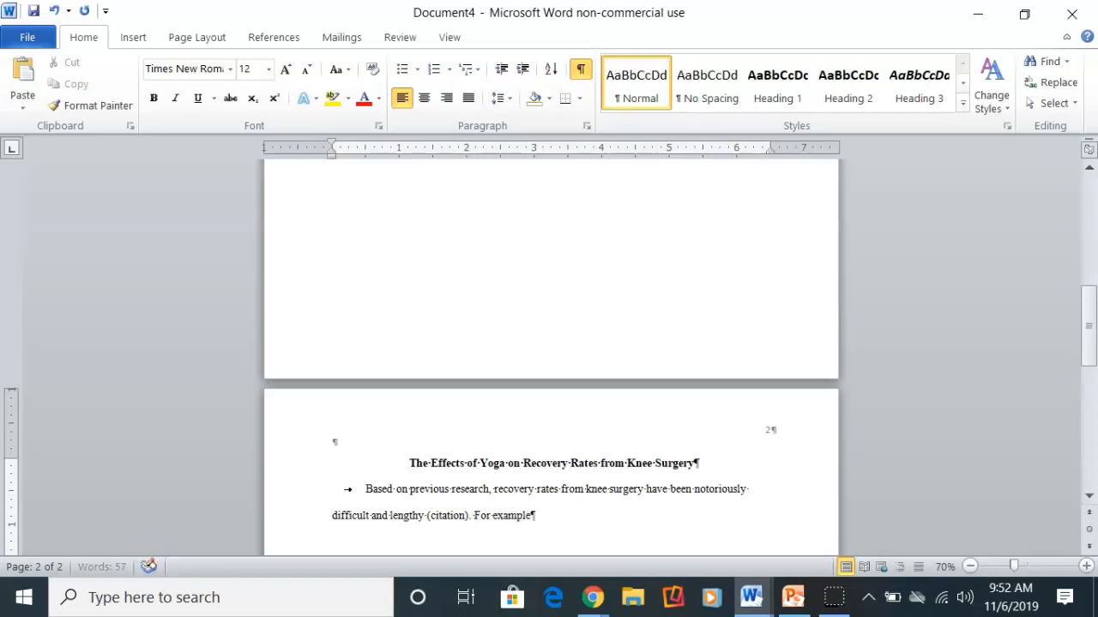
pyautogui.write(', a recent syste')
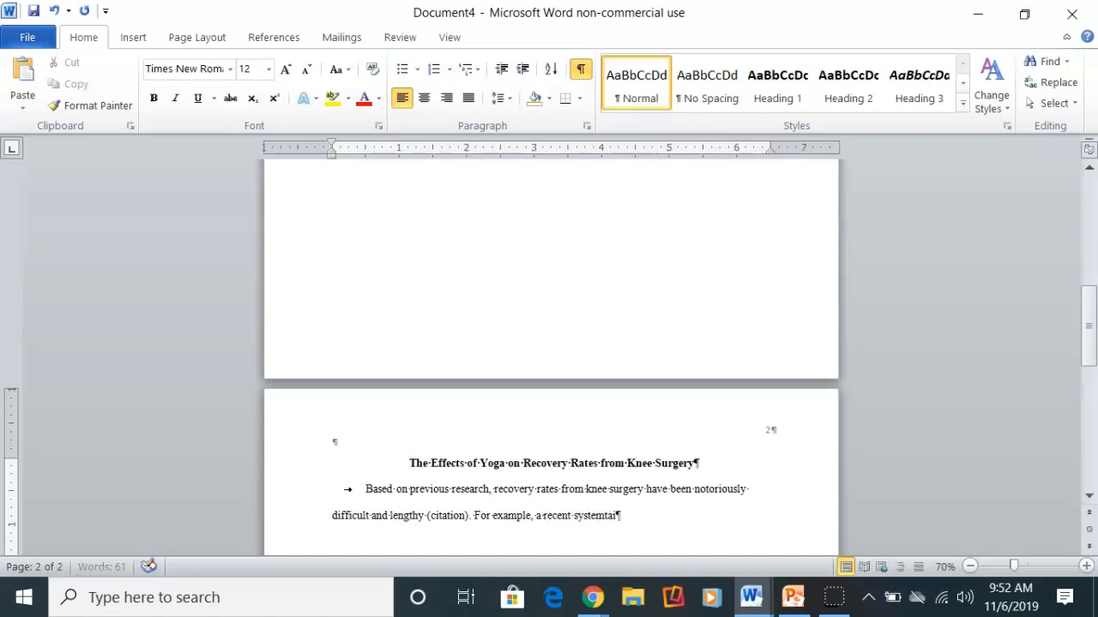
pyautogui.write('mat')
pyautogui.press('BackSpace')
pyautogui.press('BackSpace')
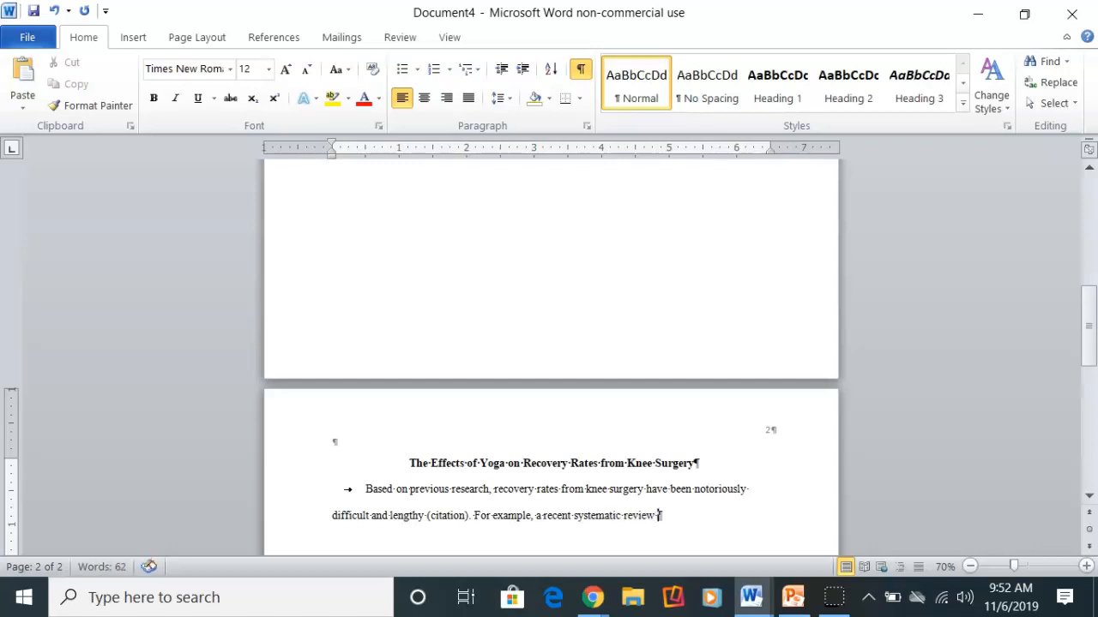
pyautogui.write('po')
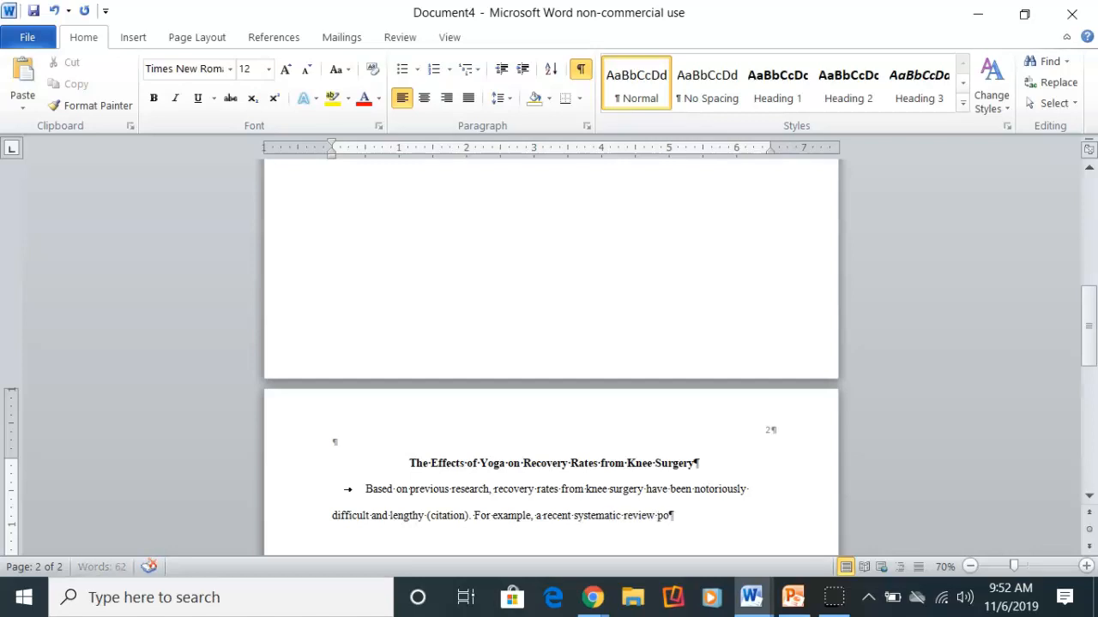
pyautogui.press('BackSpace')
pyautogui.press('BackSpace')
pyautogui.press('BackSpace')
pyautogui.write('at ... (Johnson et ')
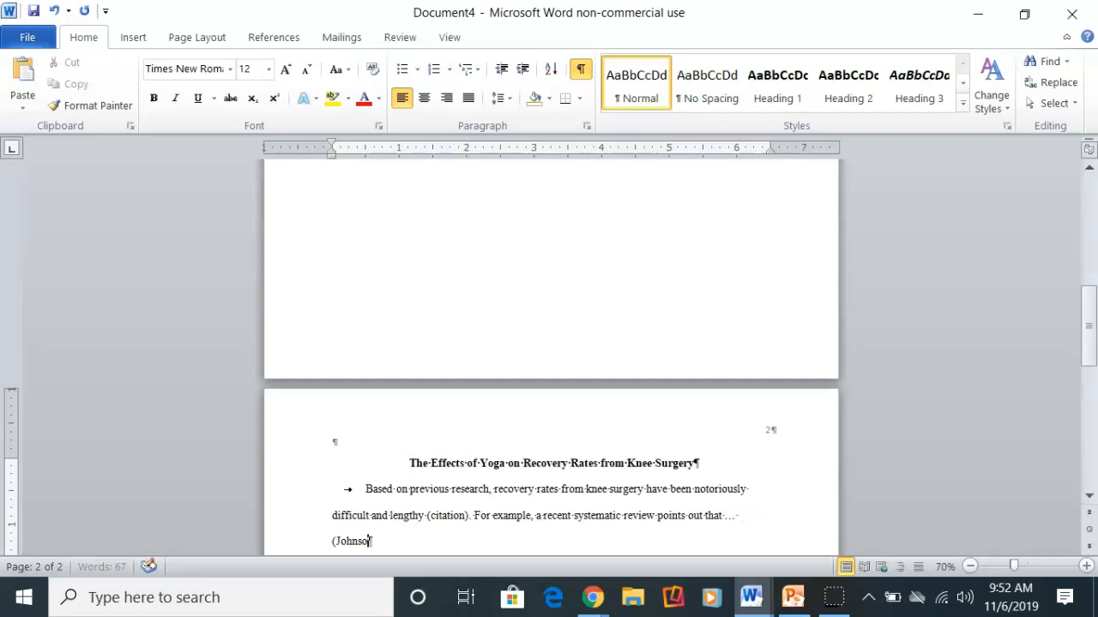
pyautogui.write('al., ')
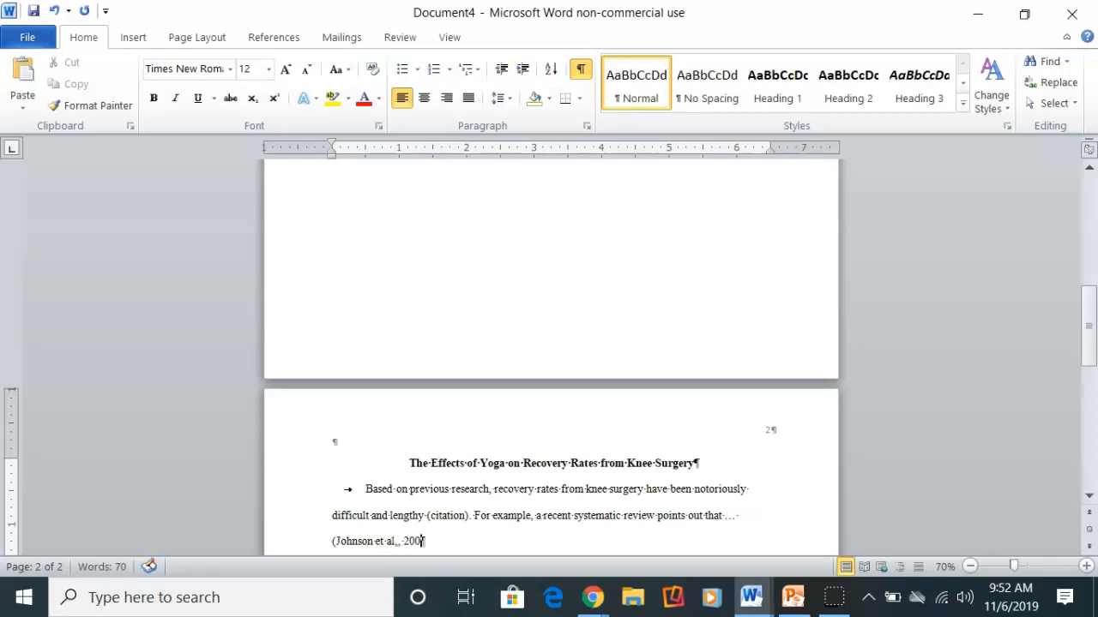
pyautogui.write('2018).')
# - Check the paragraph settings of the title and body text on page 2, then accept them
pyautogui.scroll(-1, 351, 510)
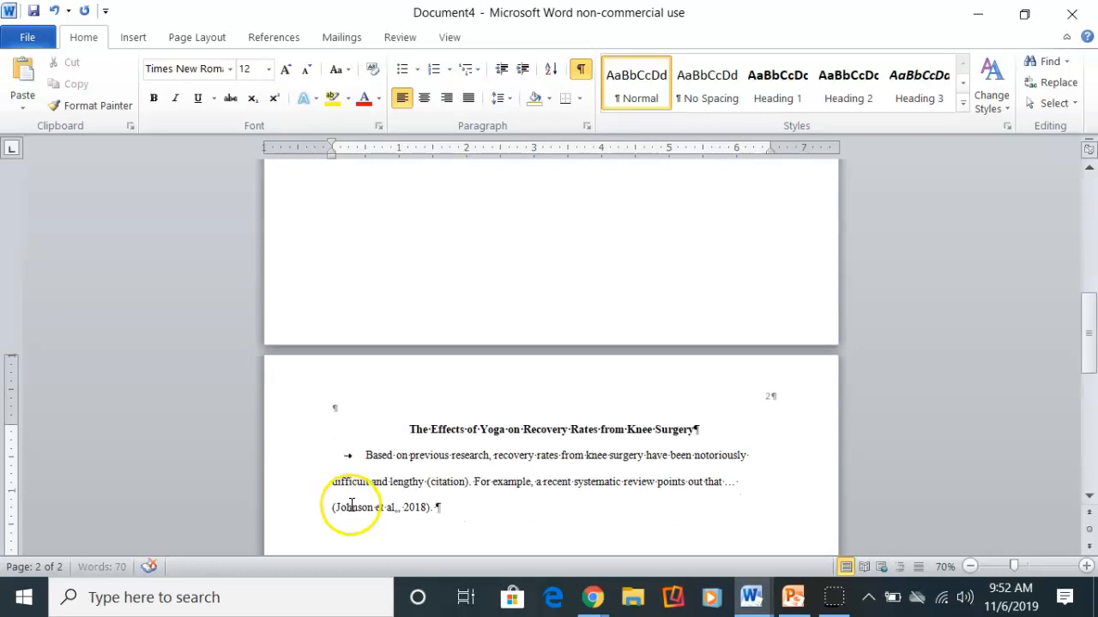
pyautogui.moveTo(406, 429); pyautogui.dragTo(442, 503)
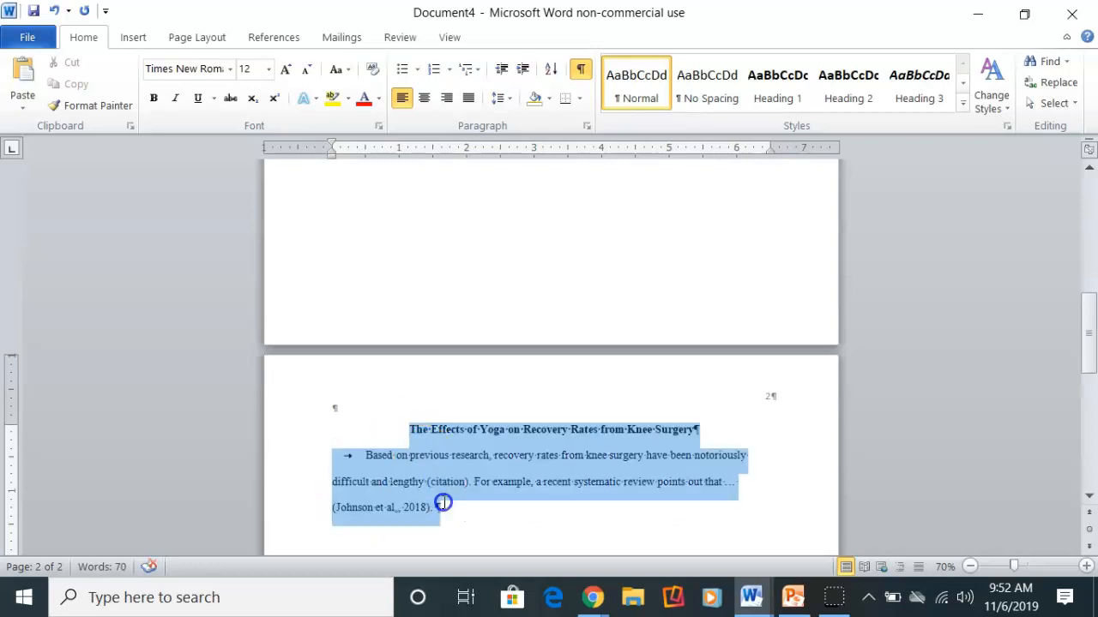
pyautogui.rightClick(403, 464)
pyautogui.click(479, 276)
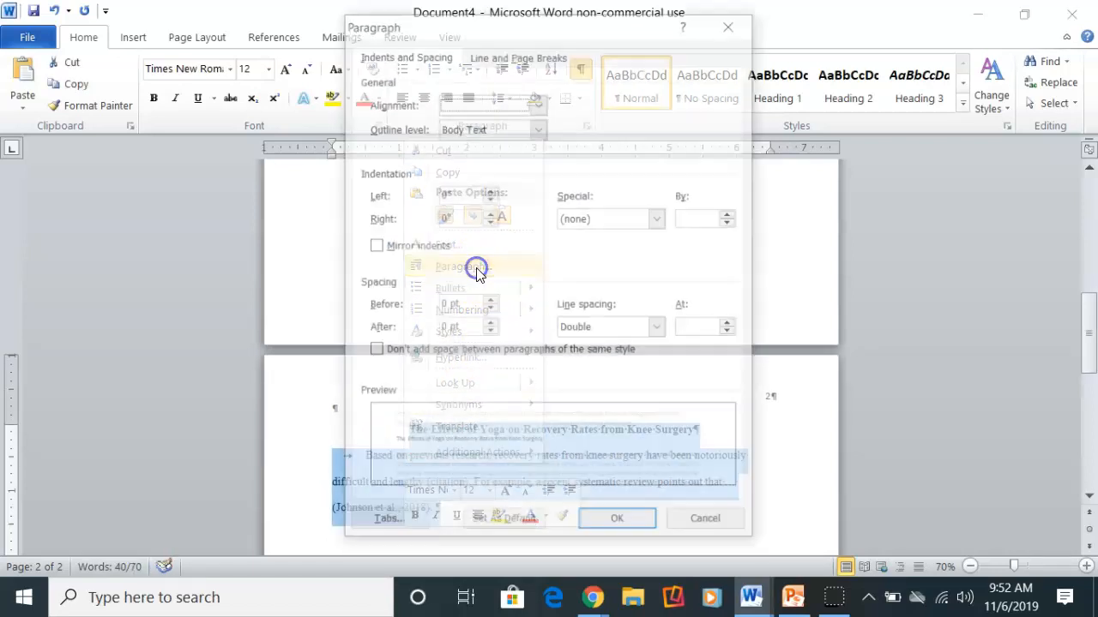
pyautogui.click(631, 522)
# - Continue the first paragraph after the 2018 citation with placeholder text starting "Adsadsada" and end it with a period
pyautogui.click(524, 513)
pyautogui.write('adsadsadassssssssssssssssssssssssssssssssssssssssssssssssssssss')
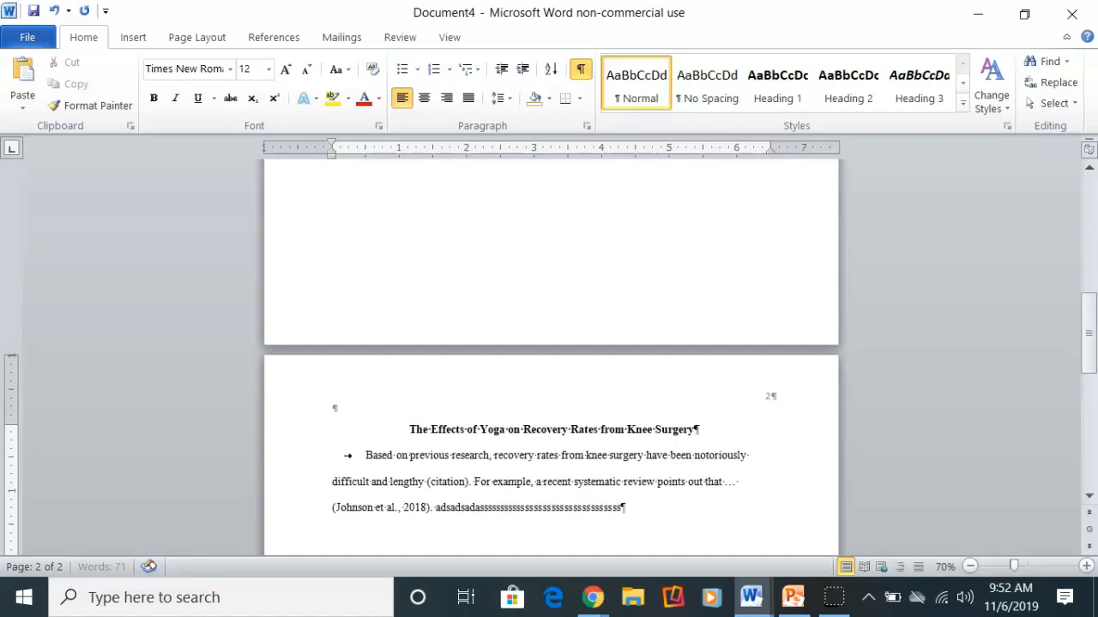
pyautogui.write('ssssssssssssssssss')
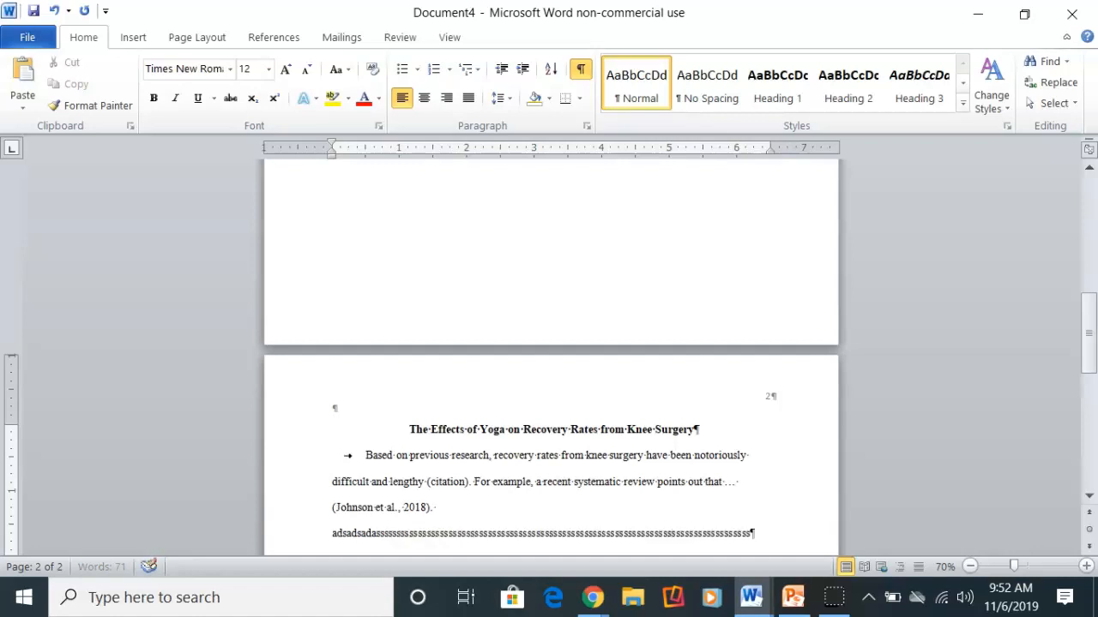
pyautogui.click(569, 532)
pyautogui.click(700, 501)
pyautogui.write('SASA')
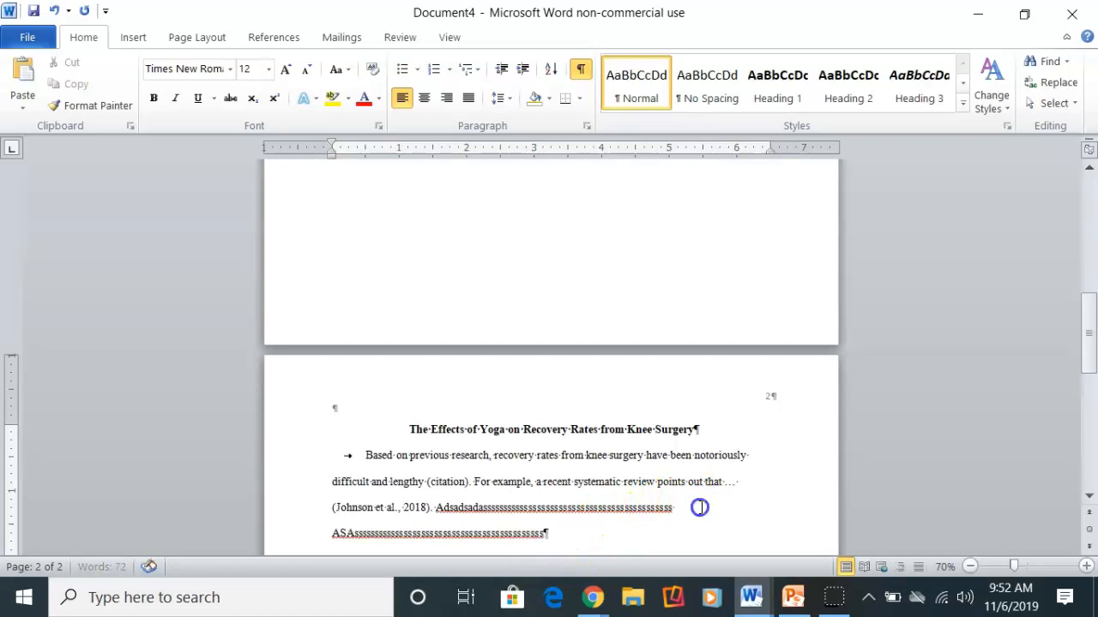
pyautogui.click(351, 533)
pyautogui.click(385, 532)
pyautogui.click(515, 534)
pyautogui.write('.')
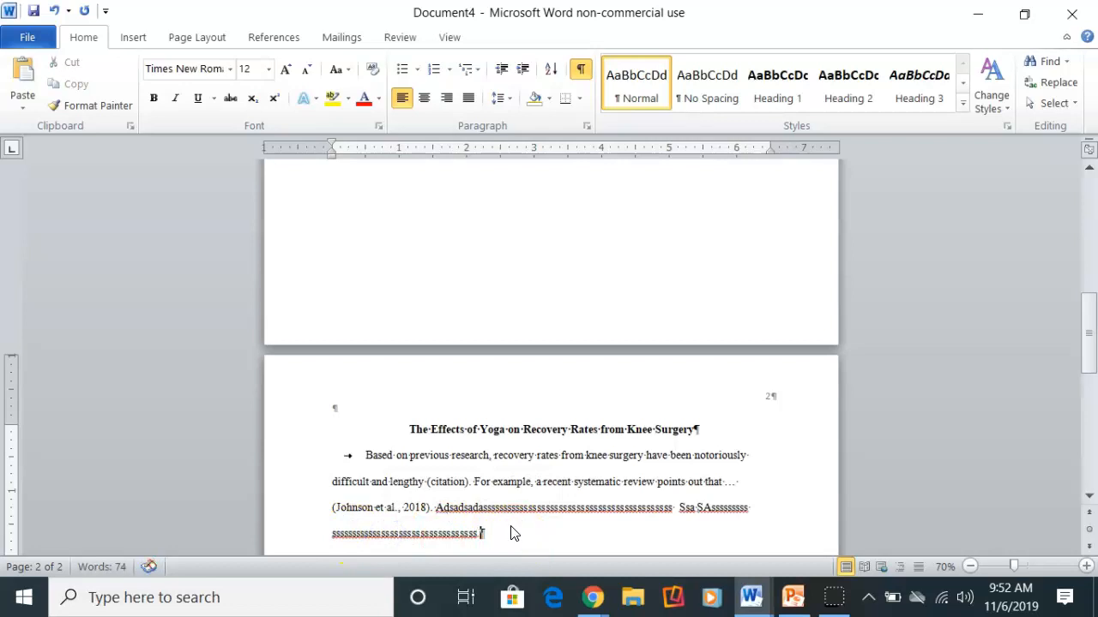
# - Start a second indented paragraph with the placeholder text "Asdsad asdasdas asdasd asdasd asdas asd asdaskj adsdk;j asd"
pyautogui.press('Return')
pyautogui.press('Tab')
pyautogui.write('asdasd a')
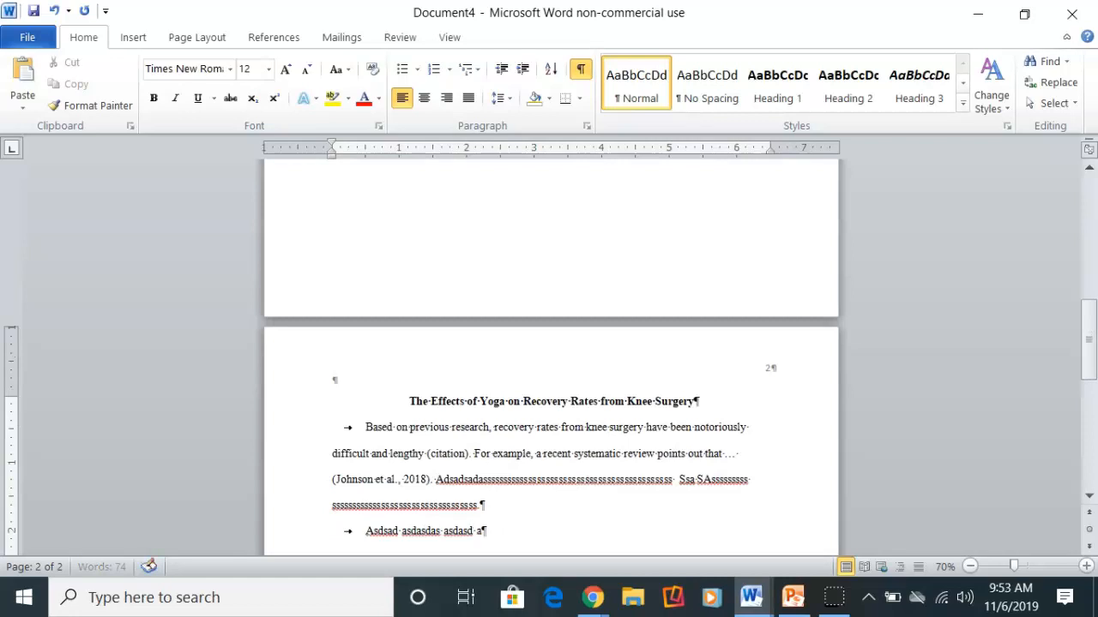
pyautogui.write('sdas asd asdaskj adsdk;j asd')
pyautogui.scroll(-1, 510, 514)
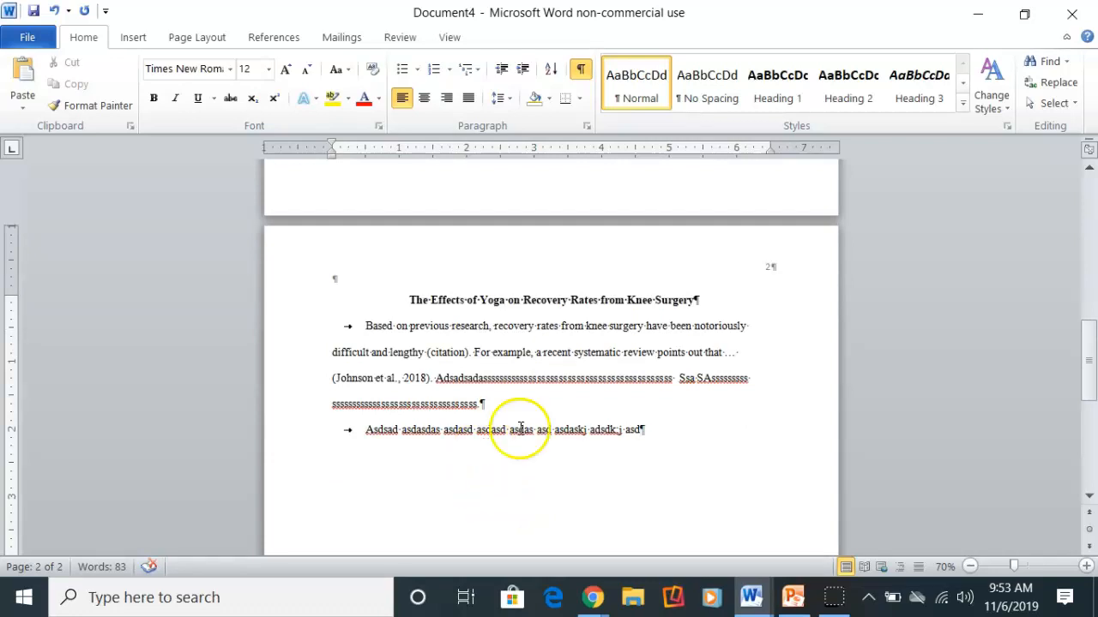
pyautogui.moveTo(599, 606)
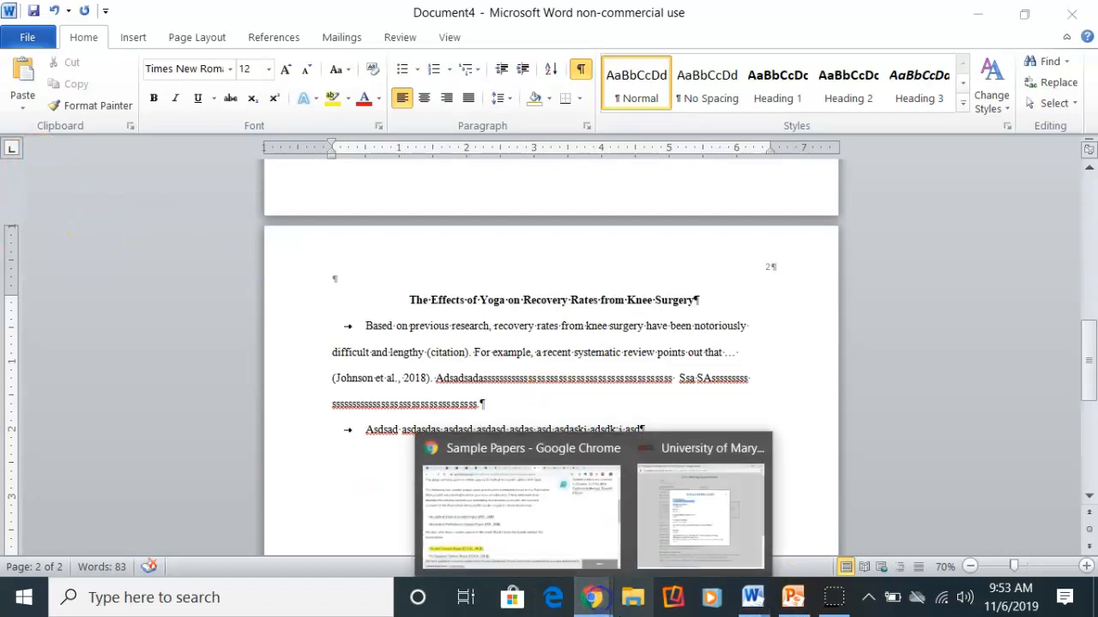
pyautogui.click(539, 527)
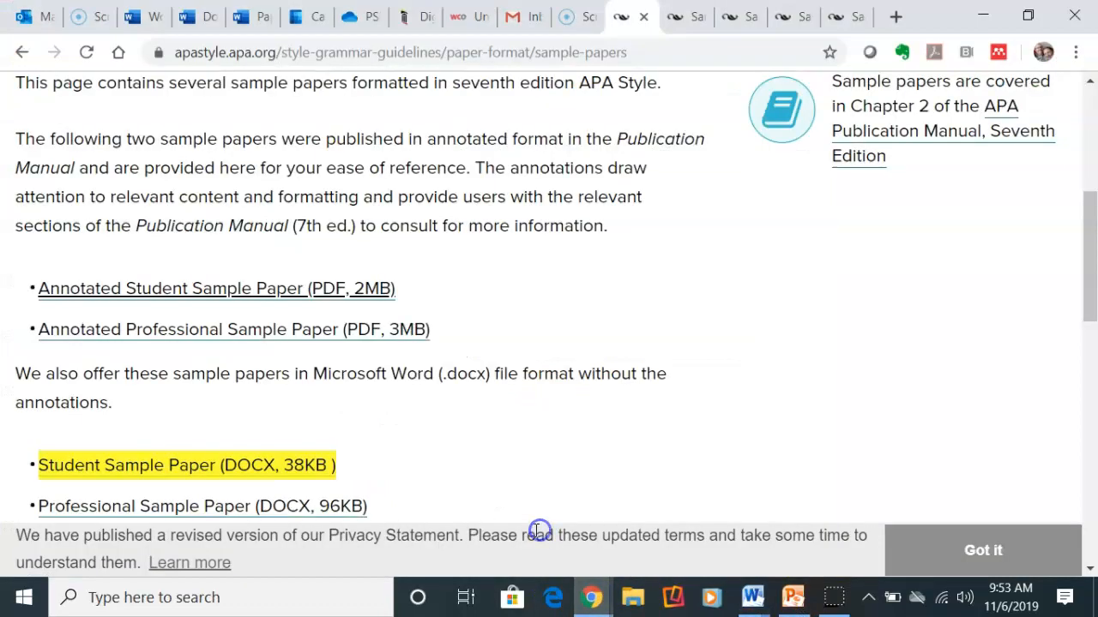
pyautogui.click(194, 18)
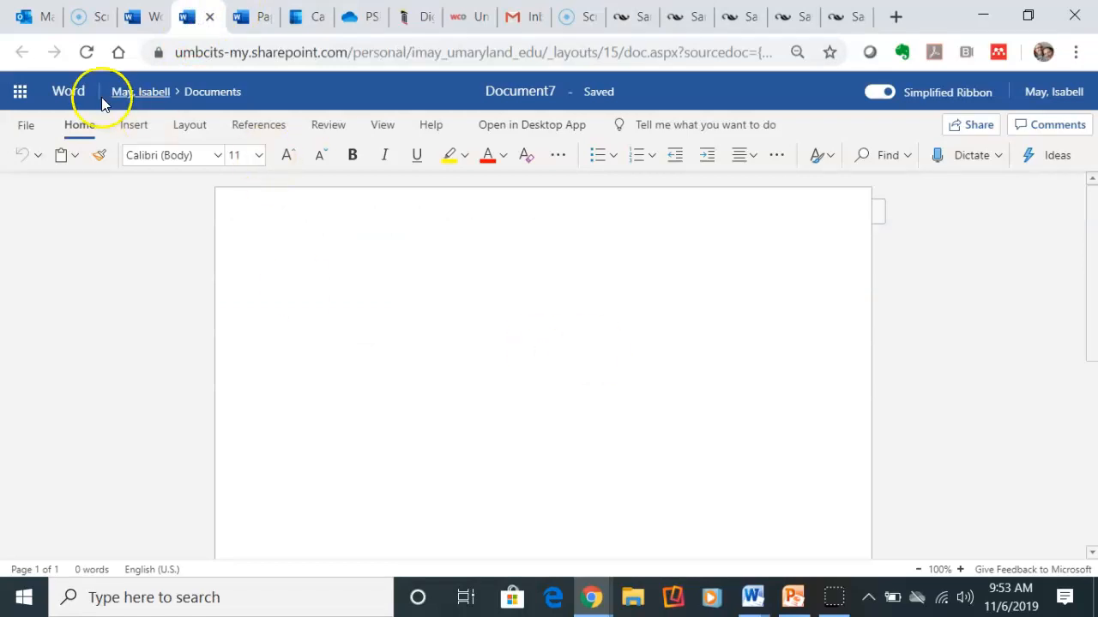
pyautogui.moveTo(752, 598)
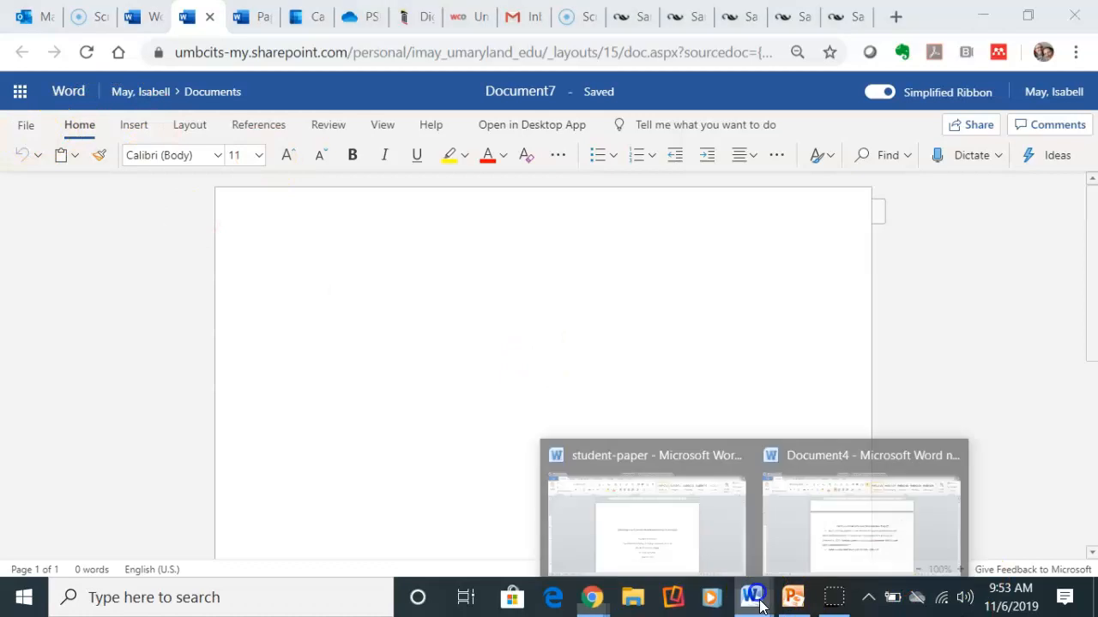
pyautogui.click(814, 524)
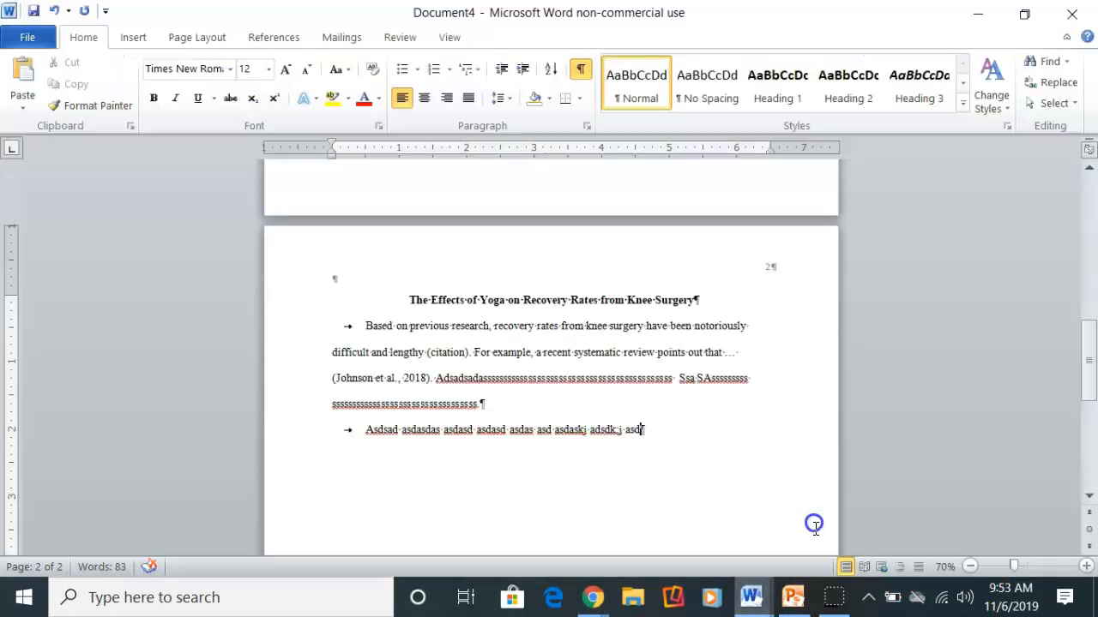
# - Save the document in Documents as "The Effects of Yoga on Recovery Rates from Knee Surgery MHS 603 Nov. 2019"
pyautogui.click(27, 37)
pyautogui.click(35, 86)
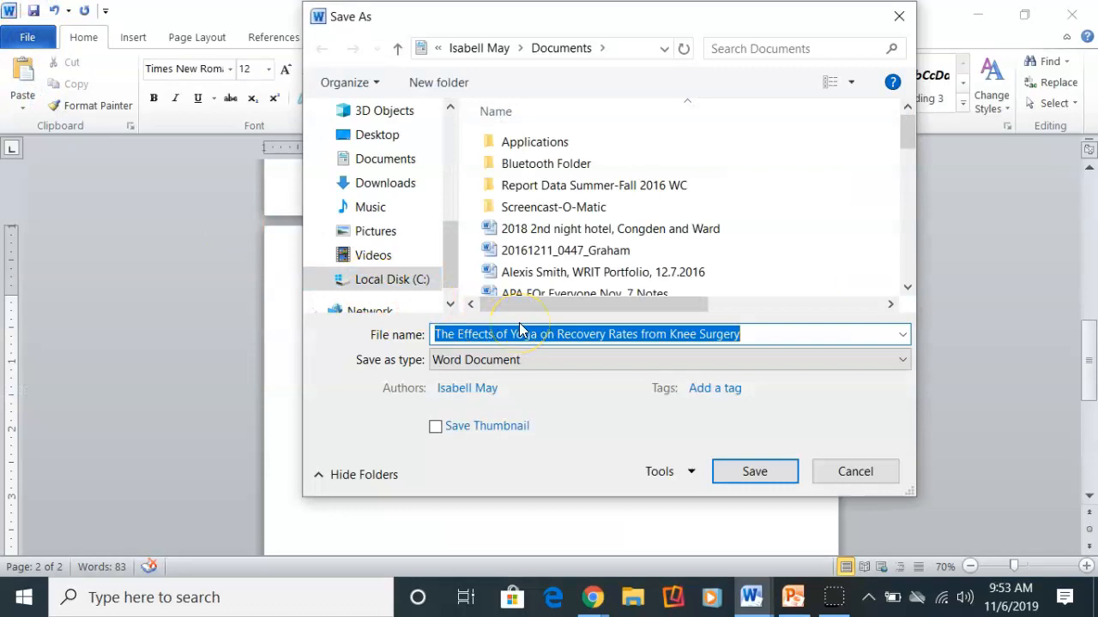
pyautogui.click(791, 333)
pyautogui.write('MHS 603 Nov. 2019')
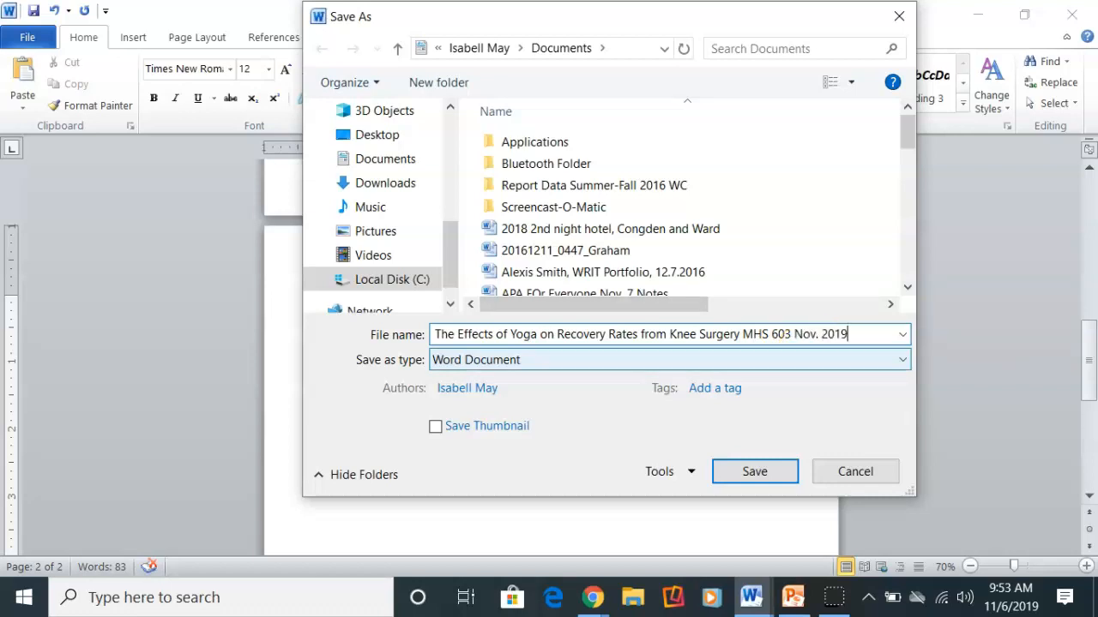
pyautogui.click(785, 470)
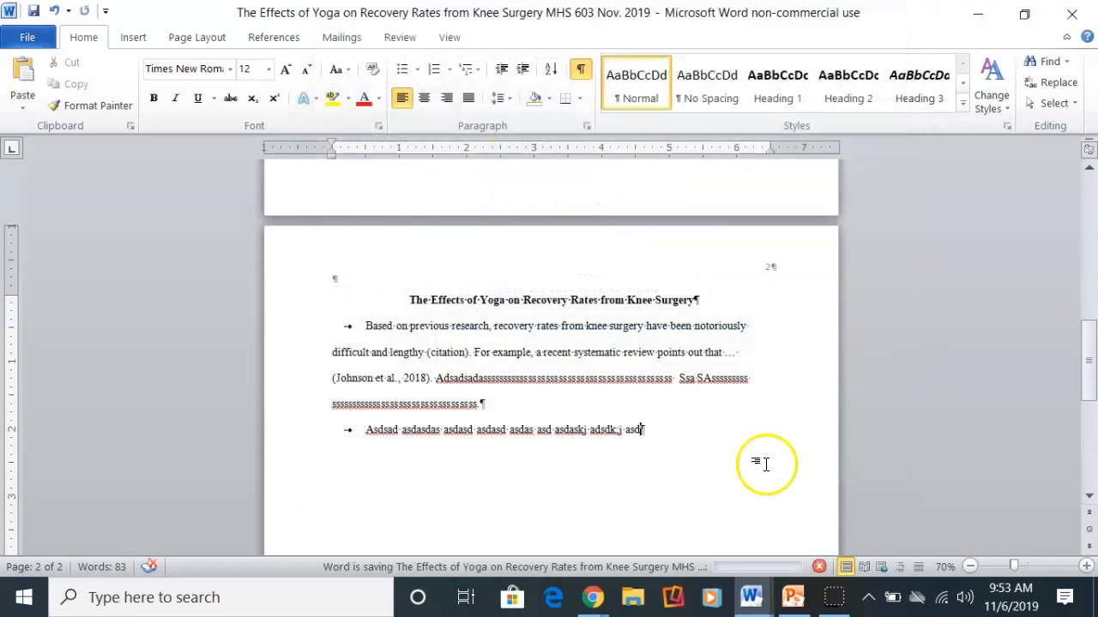
# - Switch to the blank Document7 in Word Online in Chrome and save it as "MHS 603 Paper Knee Surgery November 2019"
pyautogui.moveTo(597, 600)
pyautogui.click(510, 514)
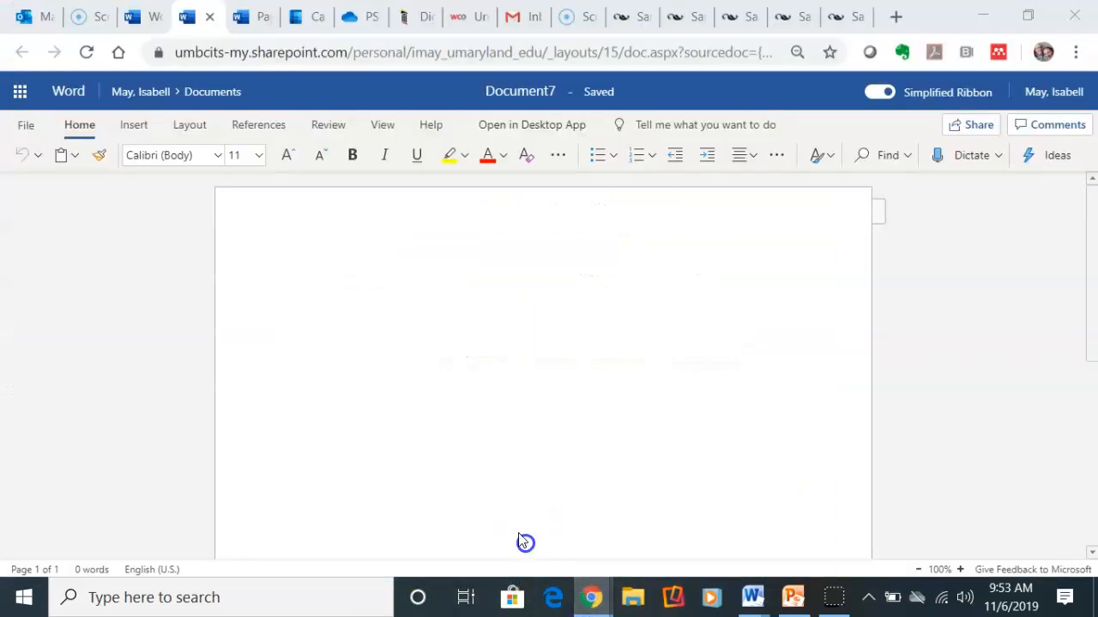
pyautogui.click(26, 124)
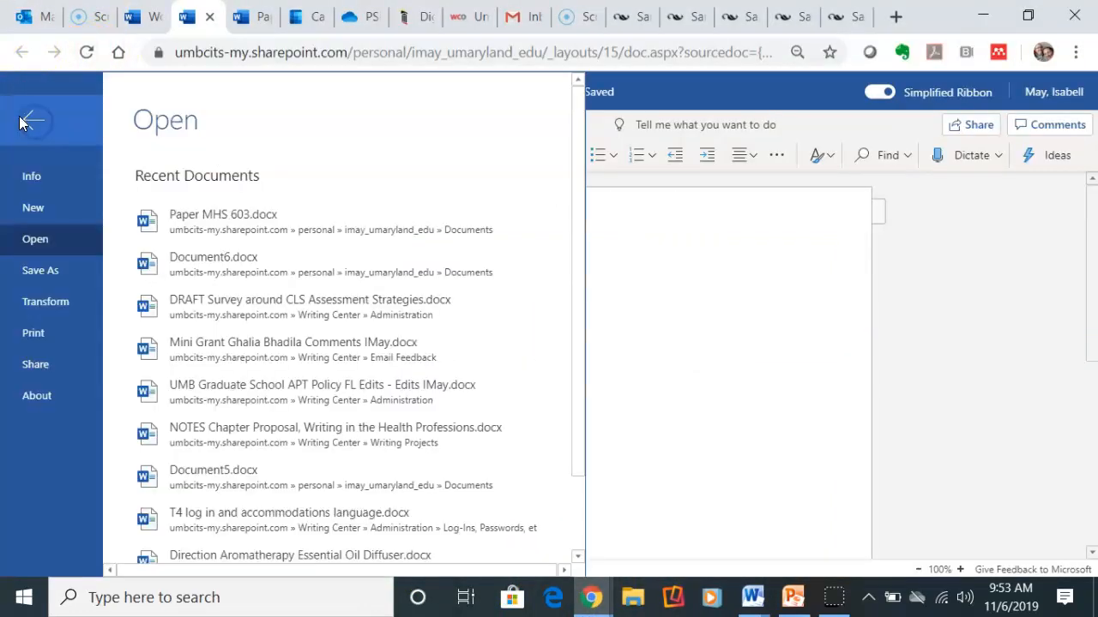
pyautogui.click(39, 270)
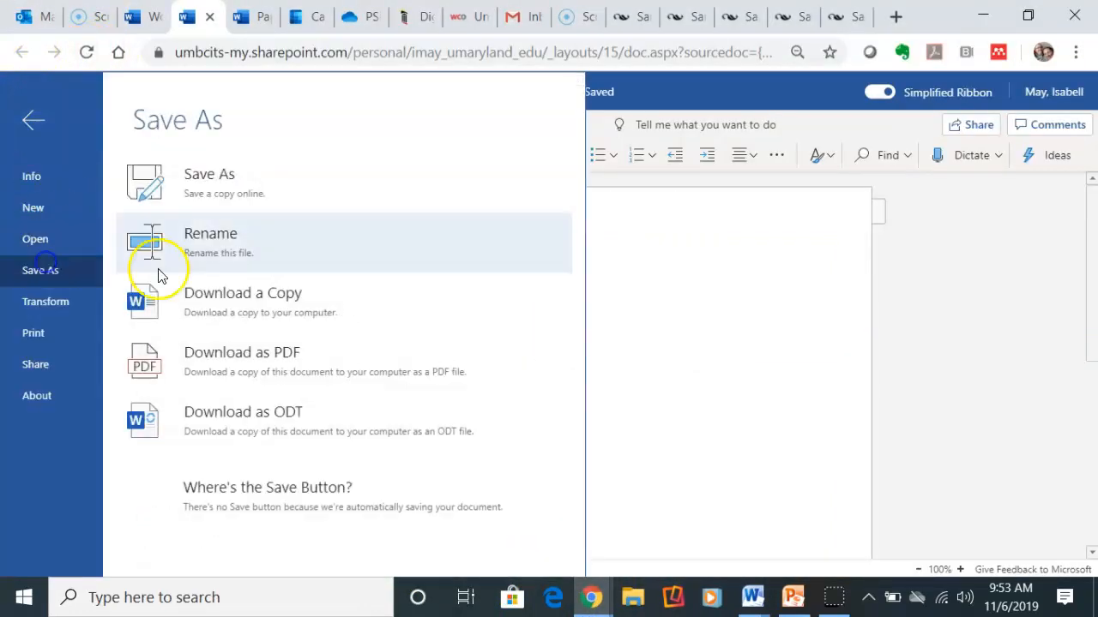
pyautogui.click(204, 190)
pyautogui.moveTo(486, 297); pyautogui.dragTo(375, 306)
pyautogui.write('MHS 603')
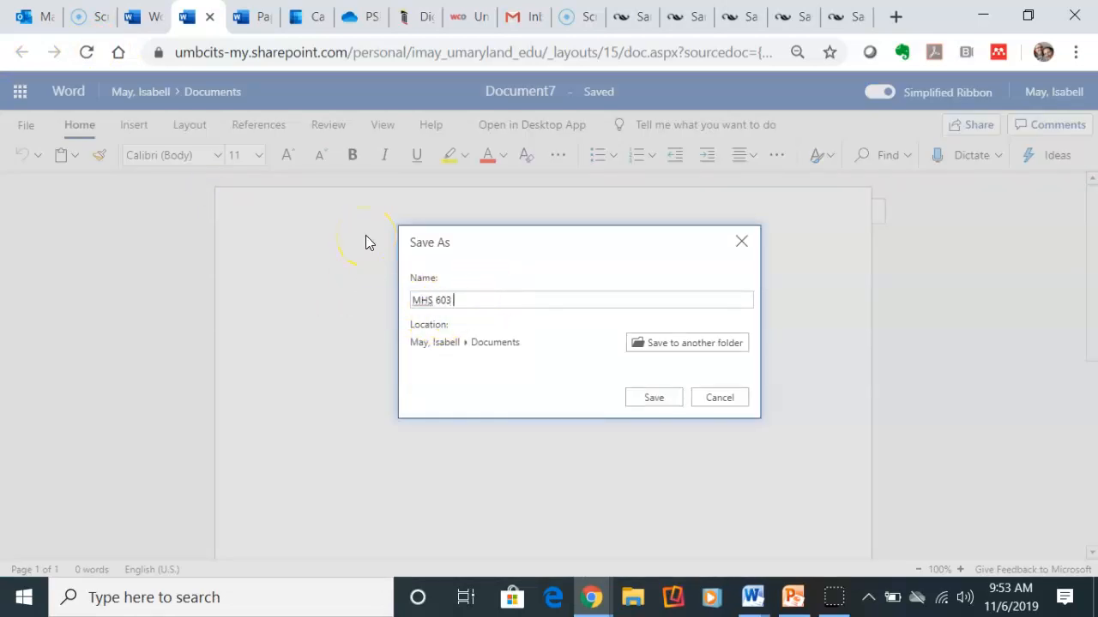
pyautogui.write(' Paper Knee Surgery November 2019')
pyautogui.click(674, 397)
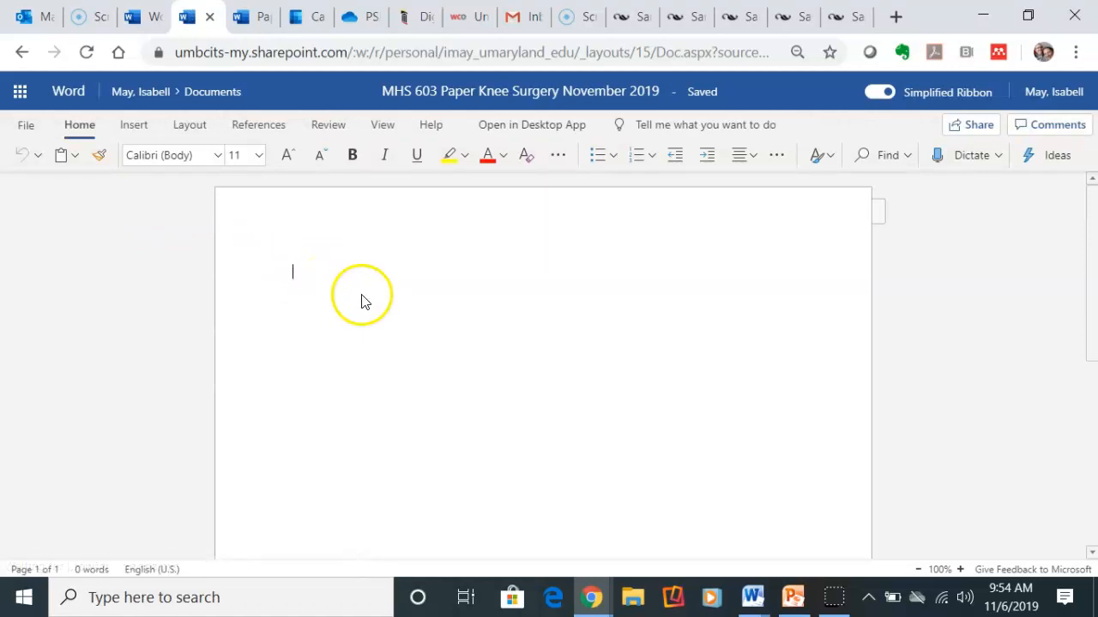
# - Apply the Normal margins of 1" on all sides to the blank online document
pyautogui.click(291, 281)
pyautogui.click(183, 126)
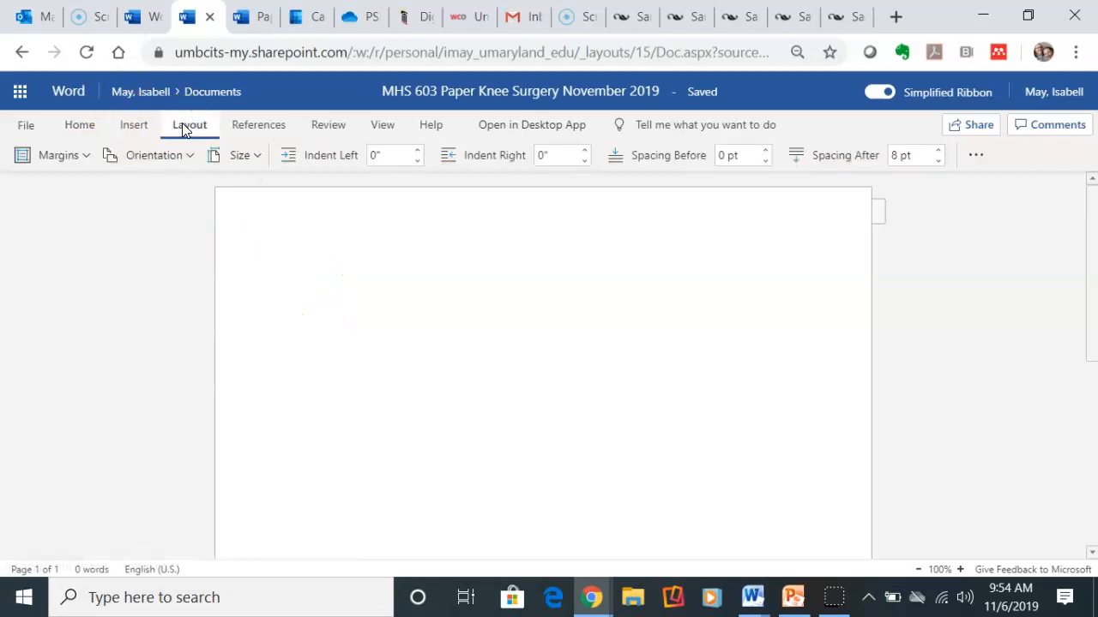
pyautogui.click(80, 157)
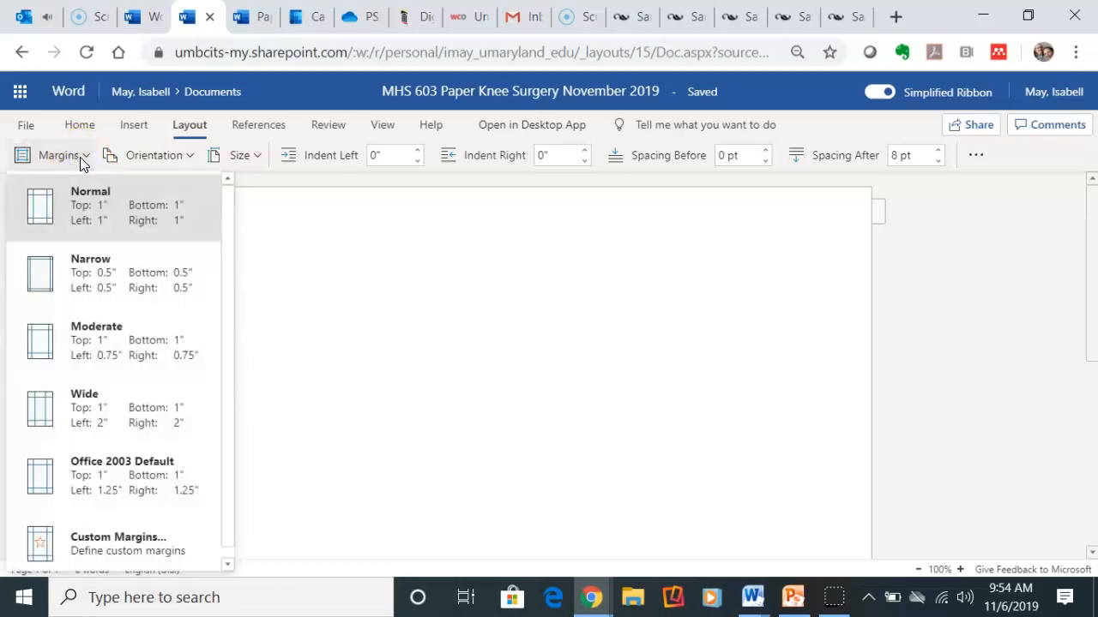
pyautogui.click(89, 214)
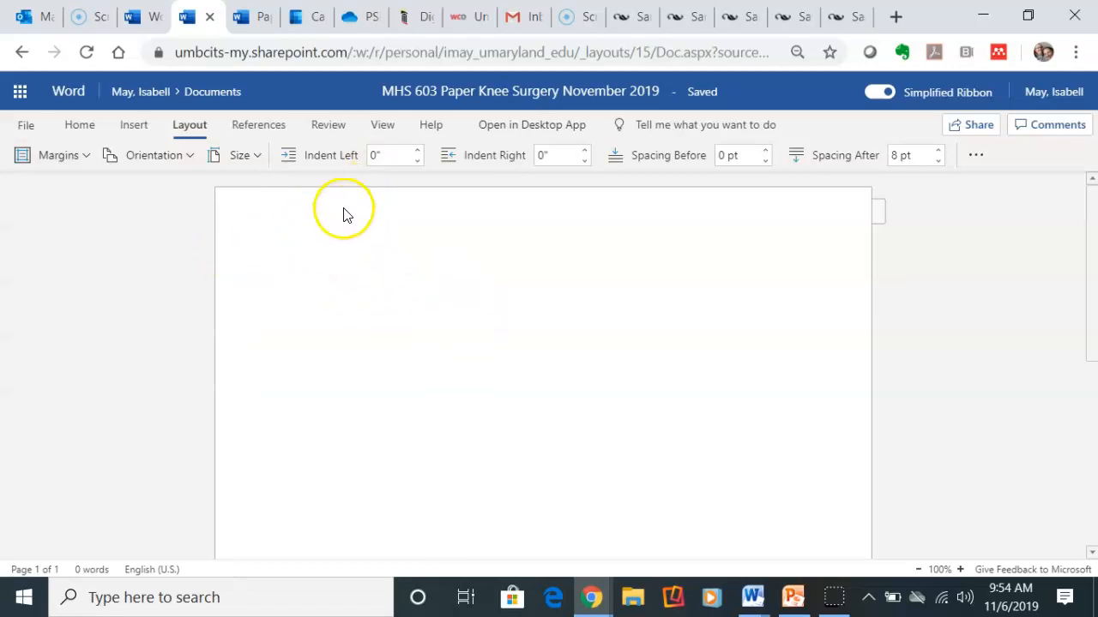
# - Add a right-aligned page number to the header without a page count and return to the document body
pyautogui.click(133, 125)
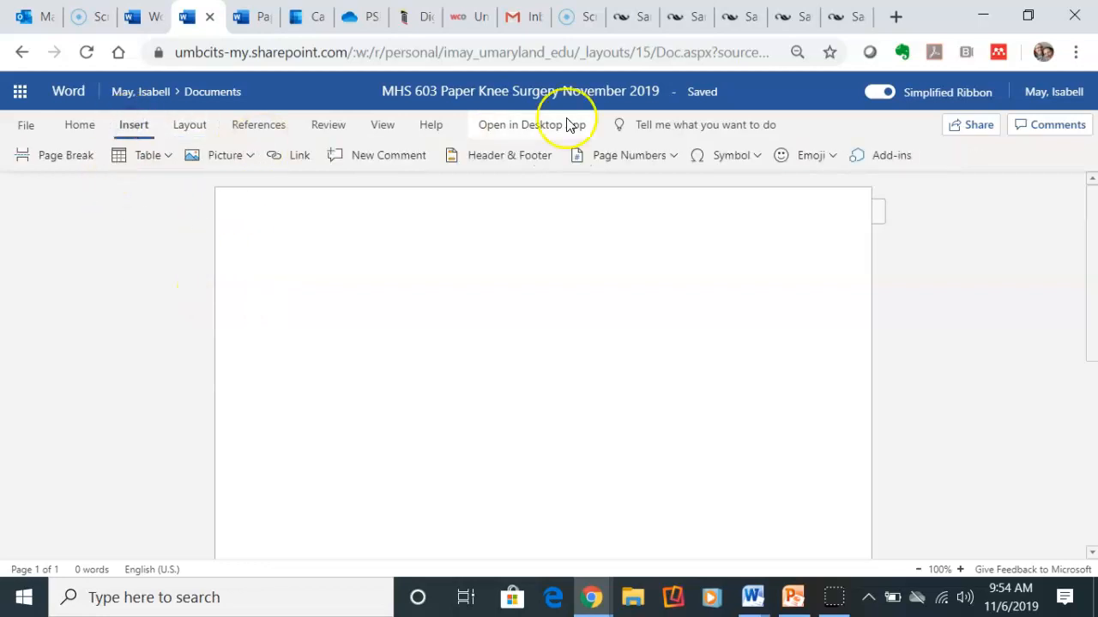
pyautogui.click(666, 157)
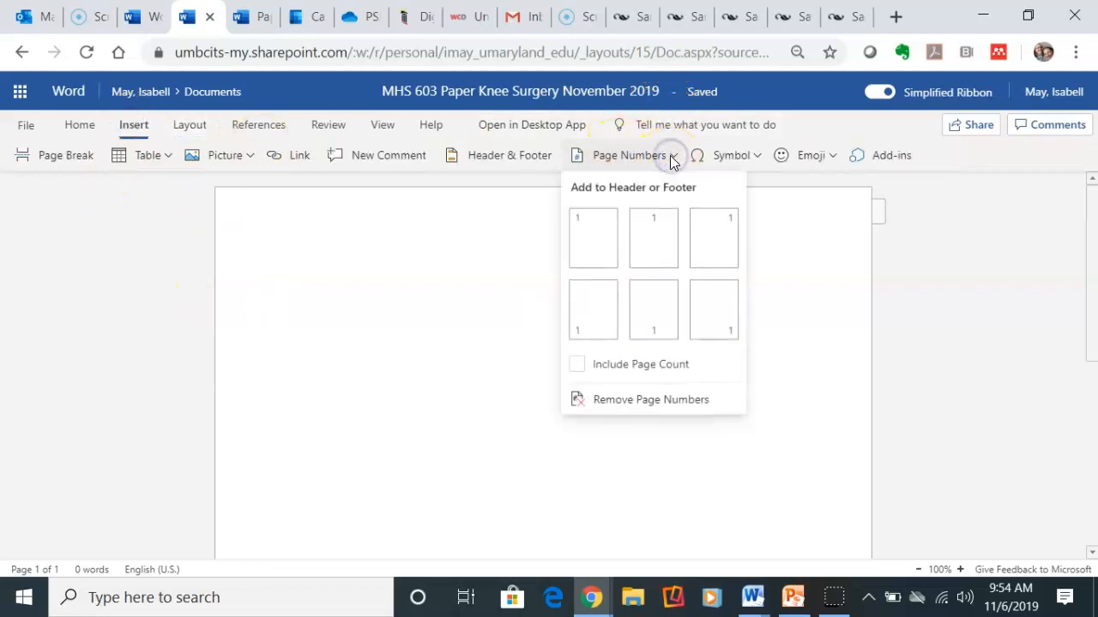
pyautogui.click(717, 243)
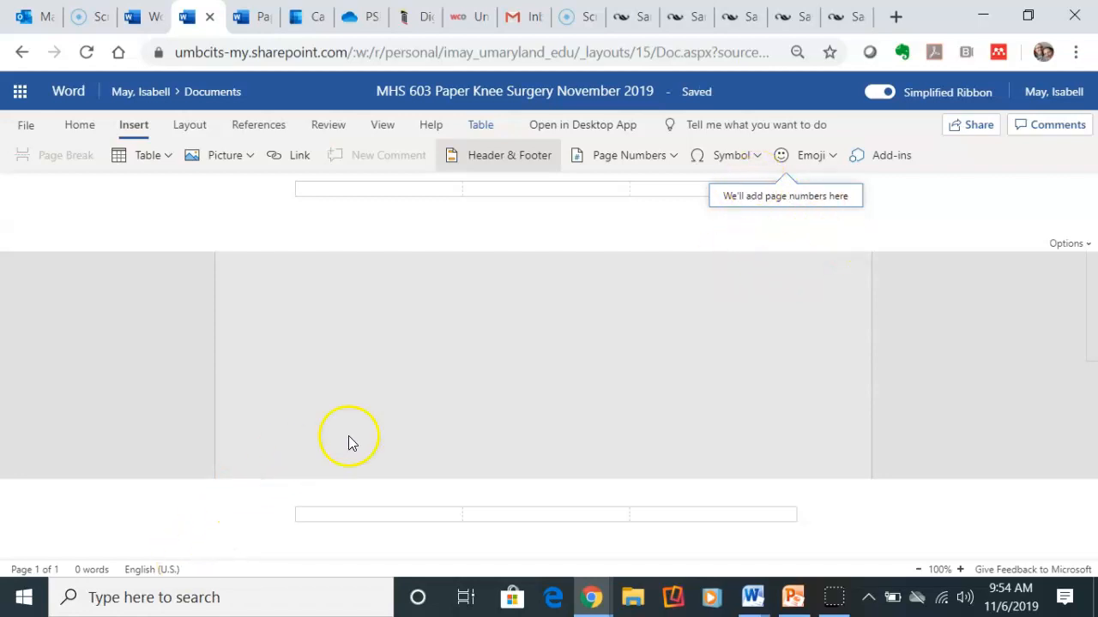
pyautogui.click(364, 354)
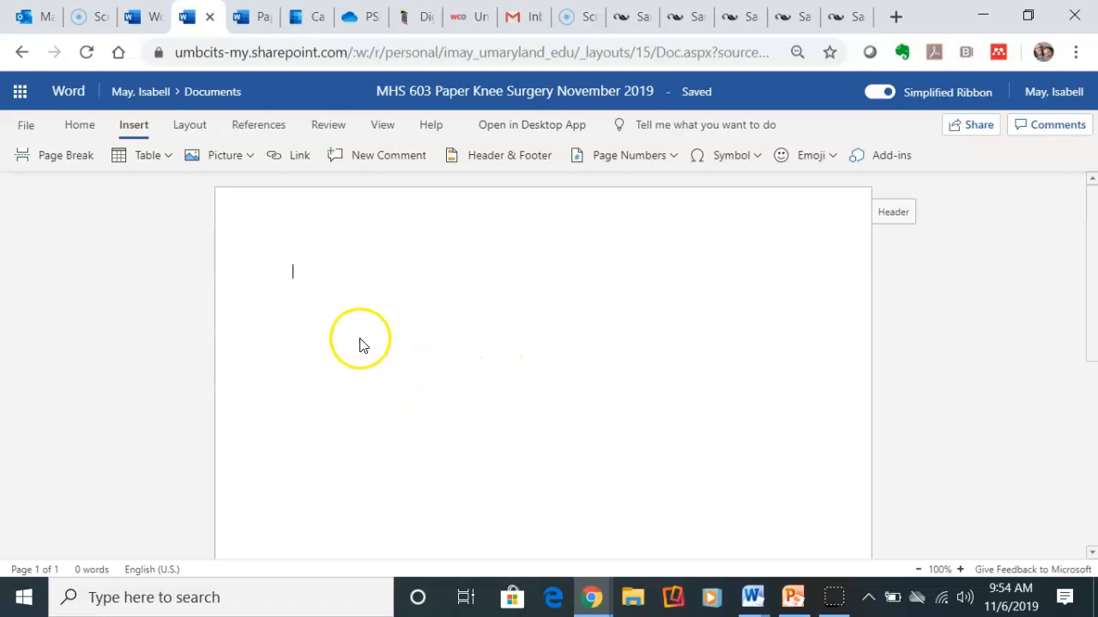
pyautogui.click(369, 217)
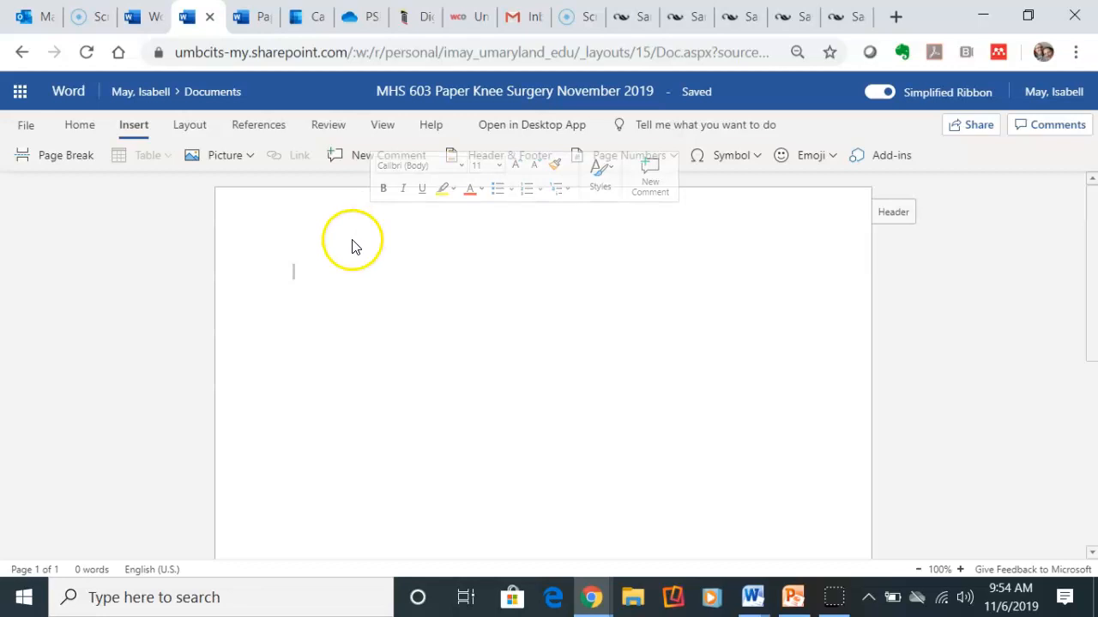
pyautogui.click(335, 326)
pyautogui.click(326, 313)
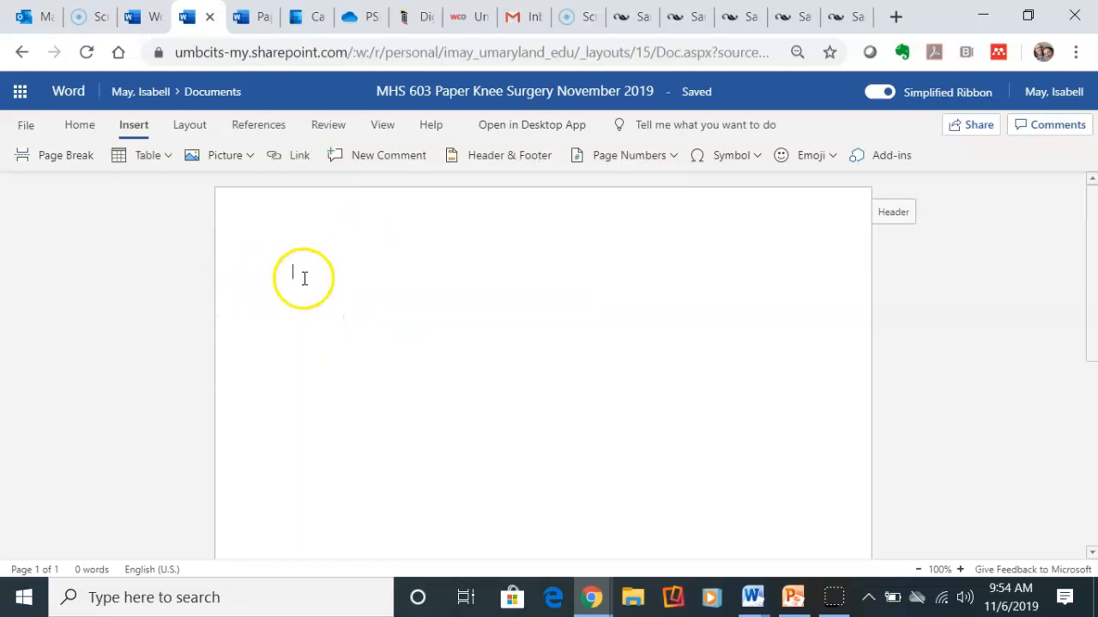
pyautogui.rightClick(304, 275)
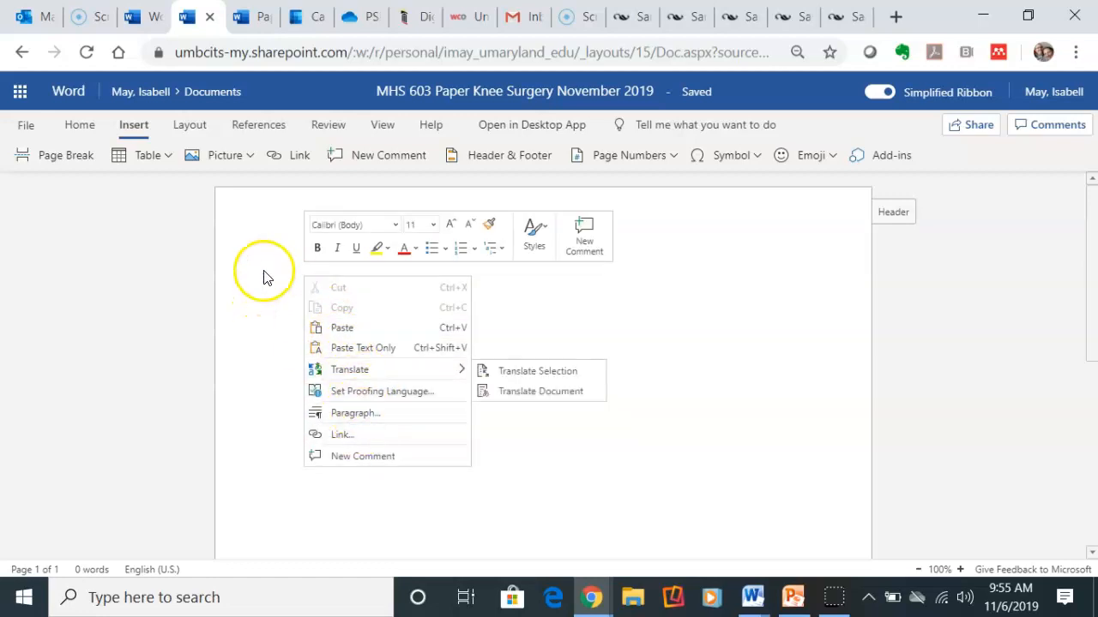
pyautogui.click(355, 415)
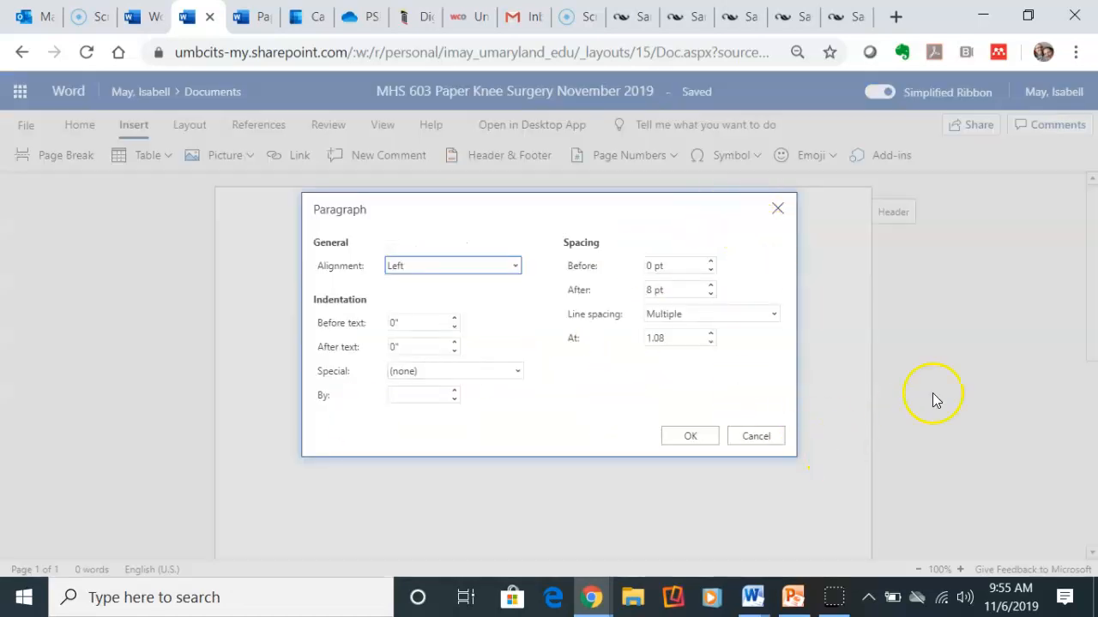
pyautogui.click(758, 436)
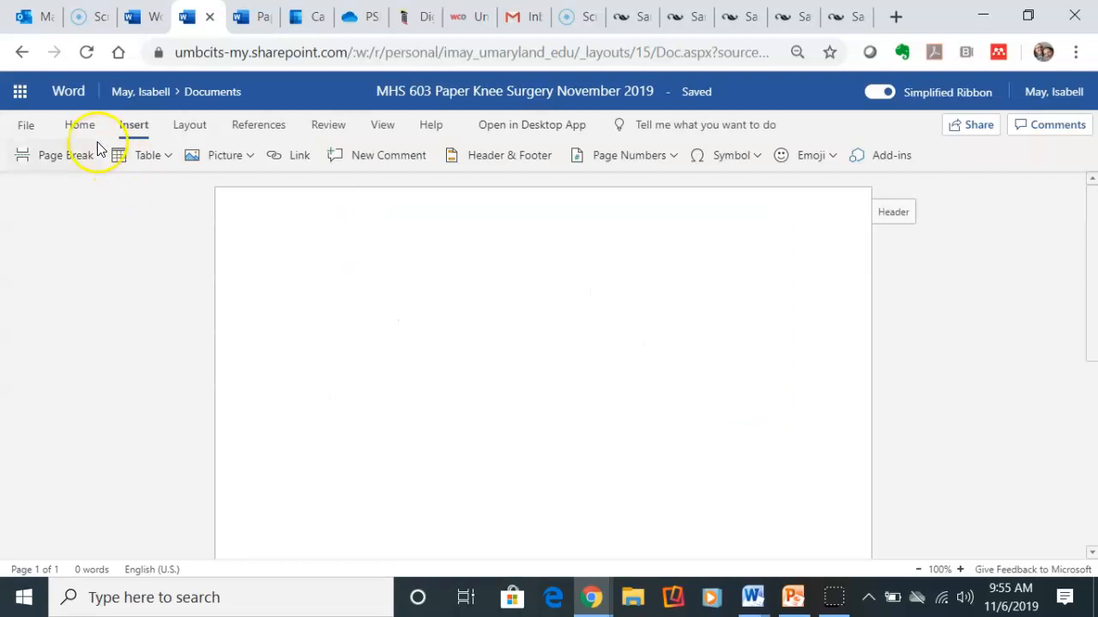
pyautogui.click(187, 127)
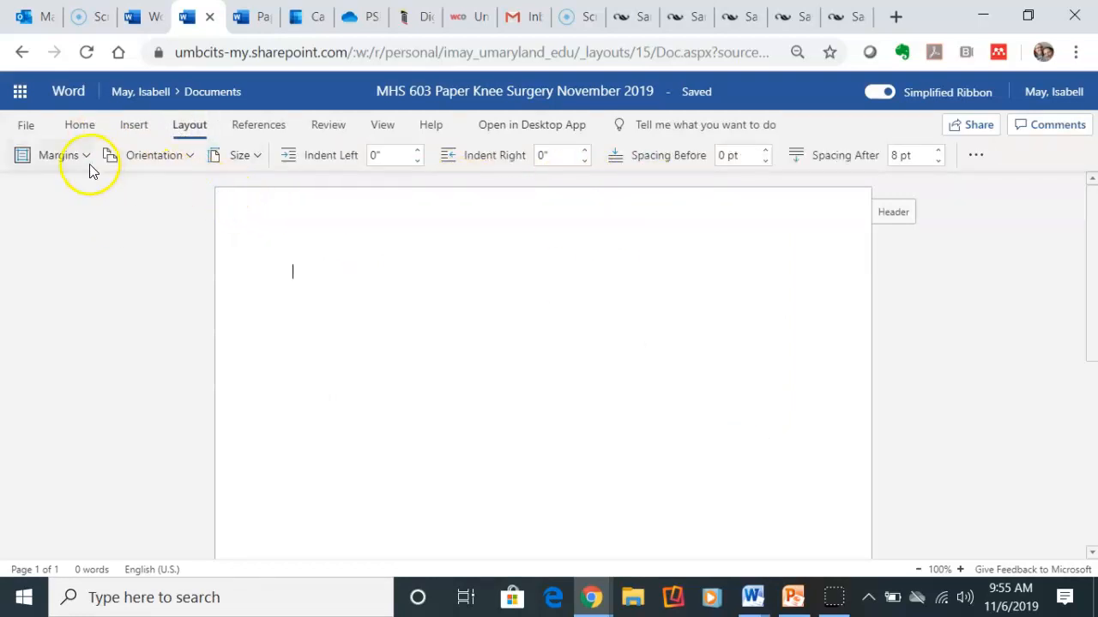
pyautogui.click(976, 156)
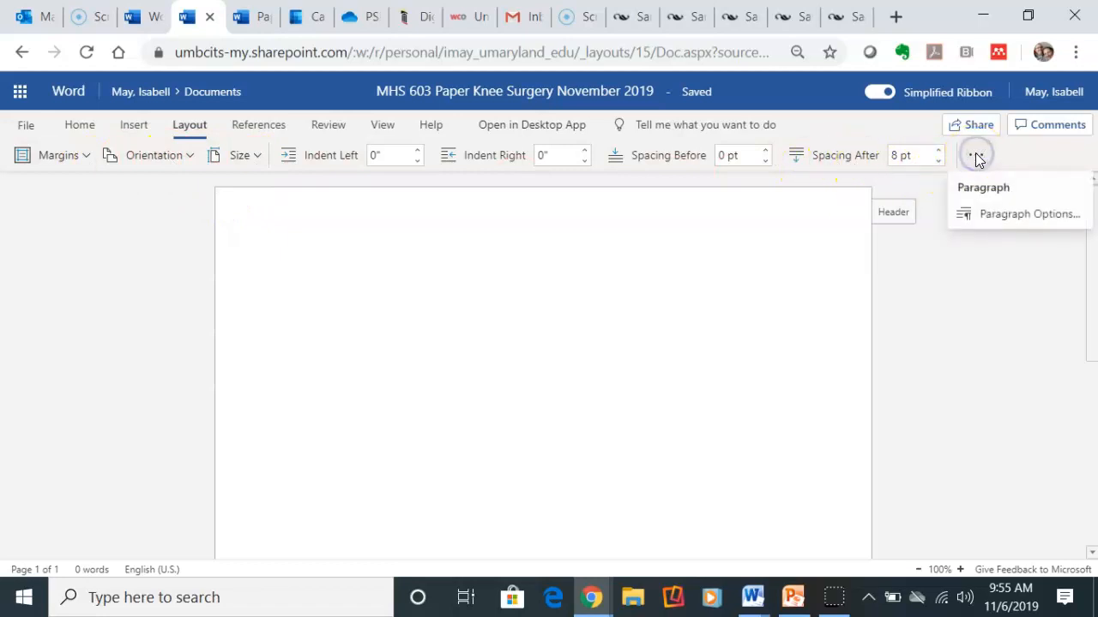
pyautogui.click(1000, 217)
pyautogui.click(776, 208)
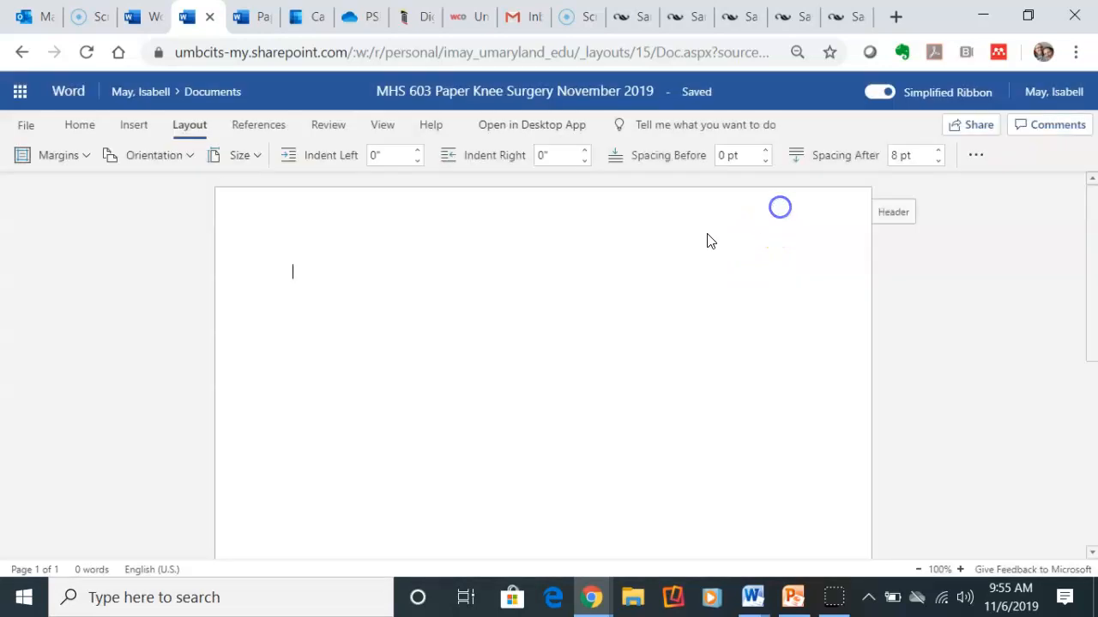
# - Set the paragraph spacing after to 0 pt and the line spacing to Double for the blank online document
pyautogui.rightClick(349, 276)
pyautogui.click(402, 415)
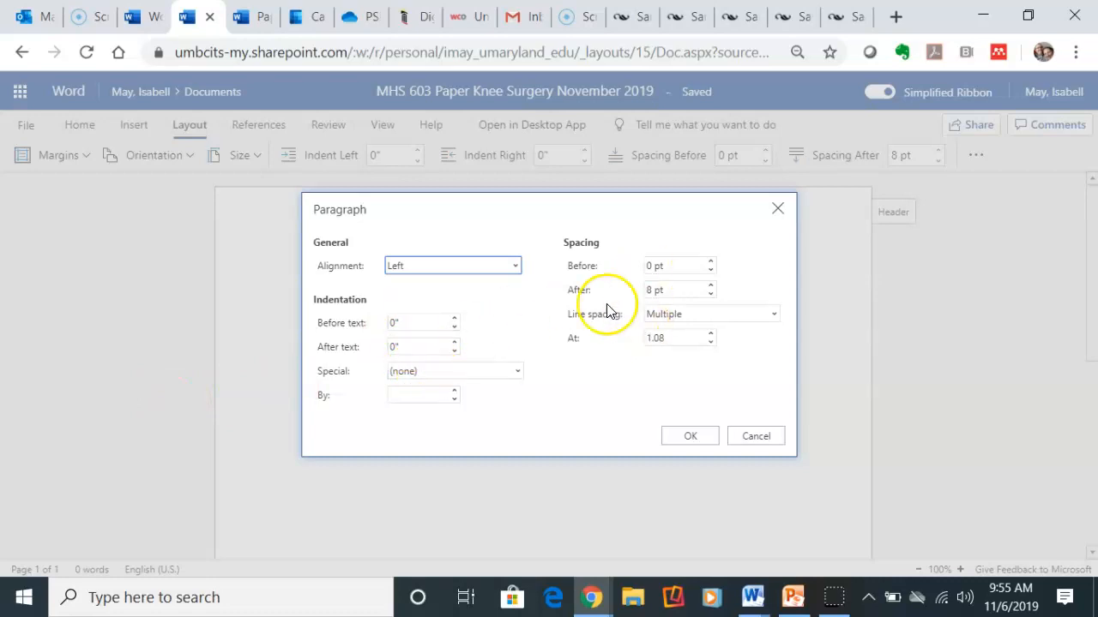
pyautogui.click(711, 295)
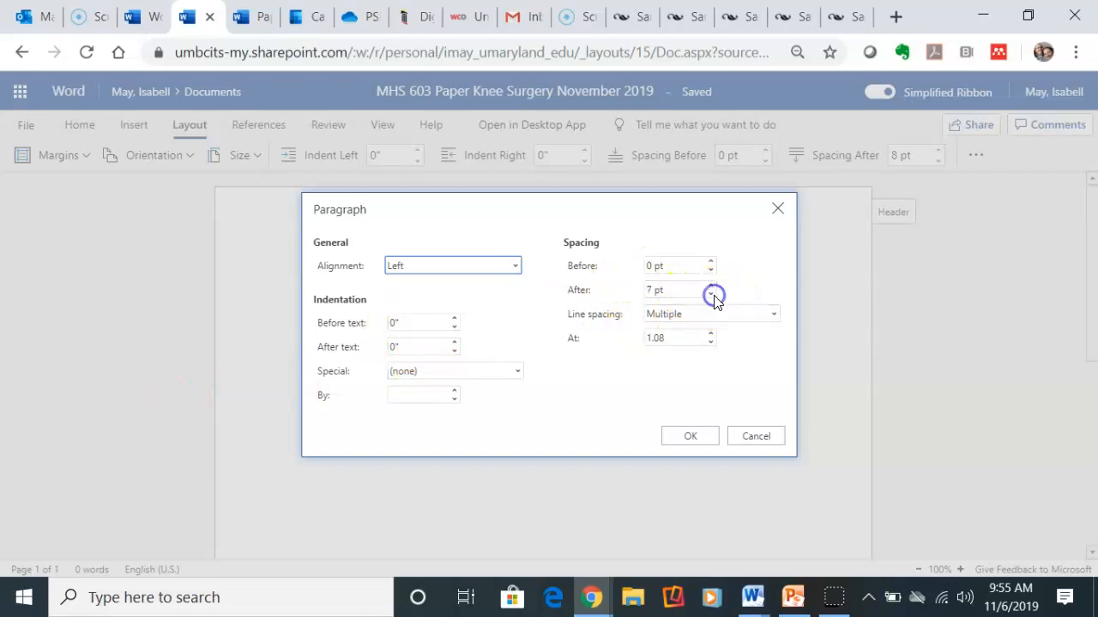
pyautogui.click(710, 295)
pyautogui.click(712, 295)
pyautogui.click(707, 317)
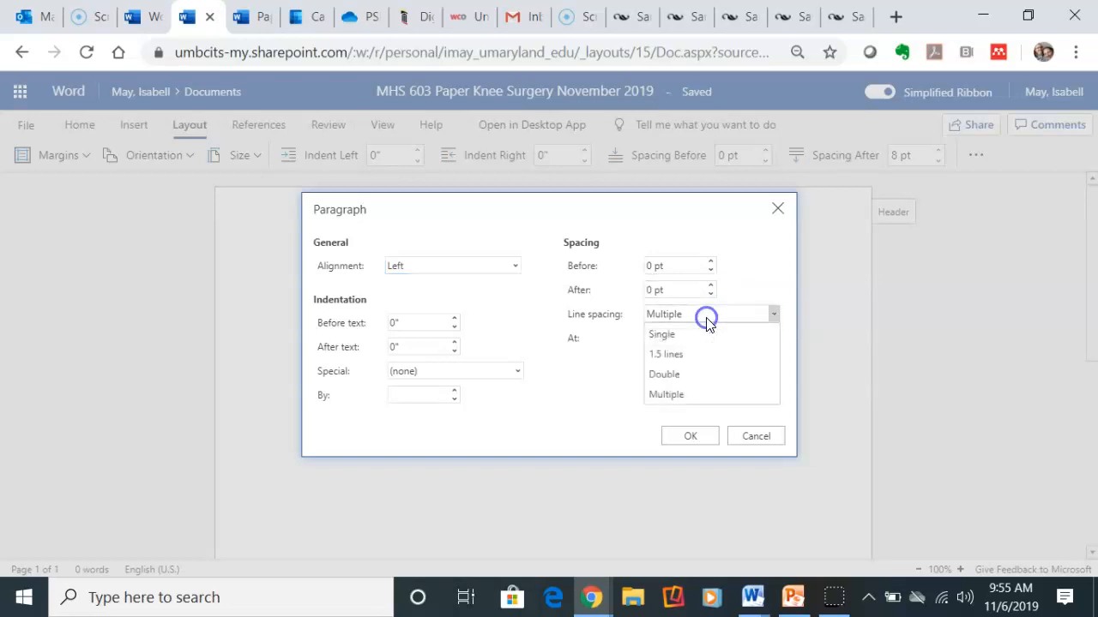
pyautogui.click(682, 376)
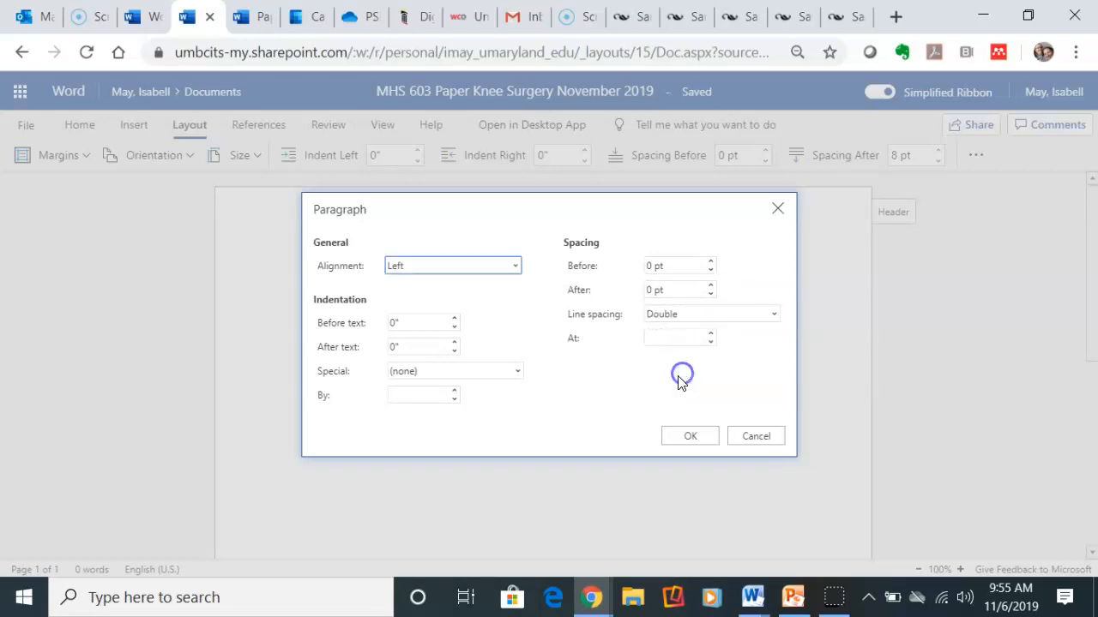
pyautogui.click(688, 436)
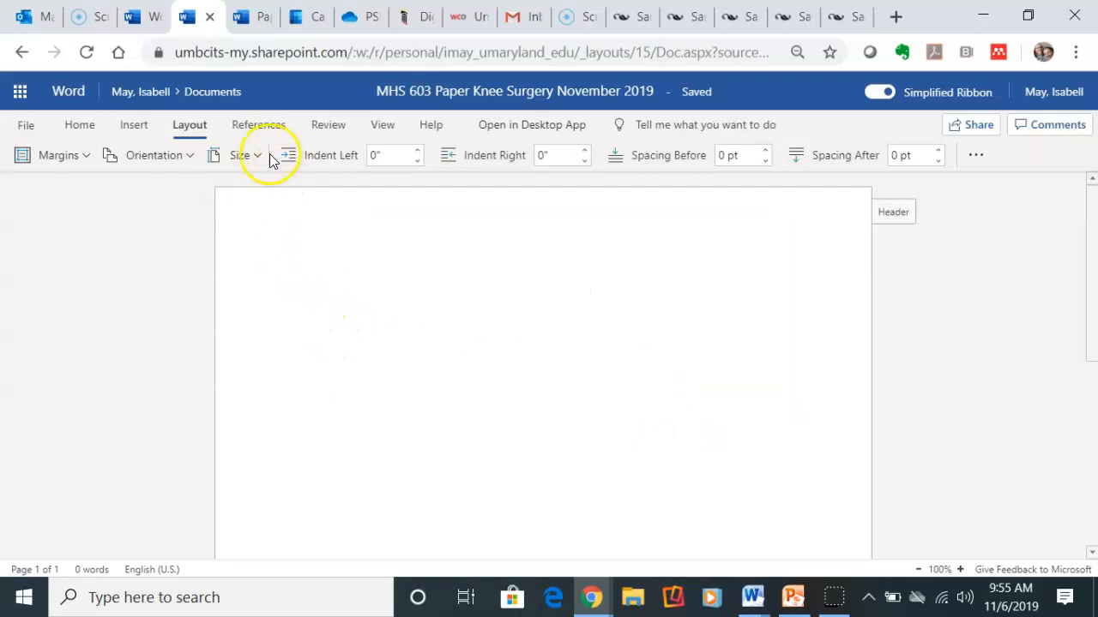
# - Centre the text and enter the paper title "The Effects of Yoga on Recovery Rates from Knee Surgery" a few lines down the page
pyautogui.click(78, 126)
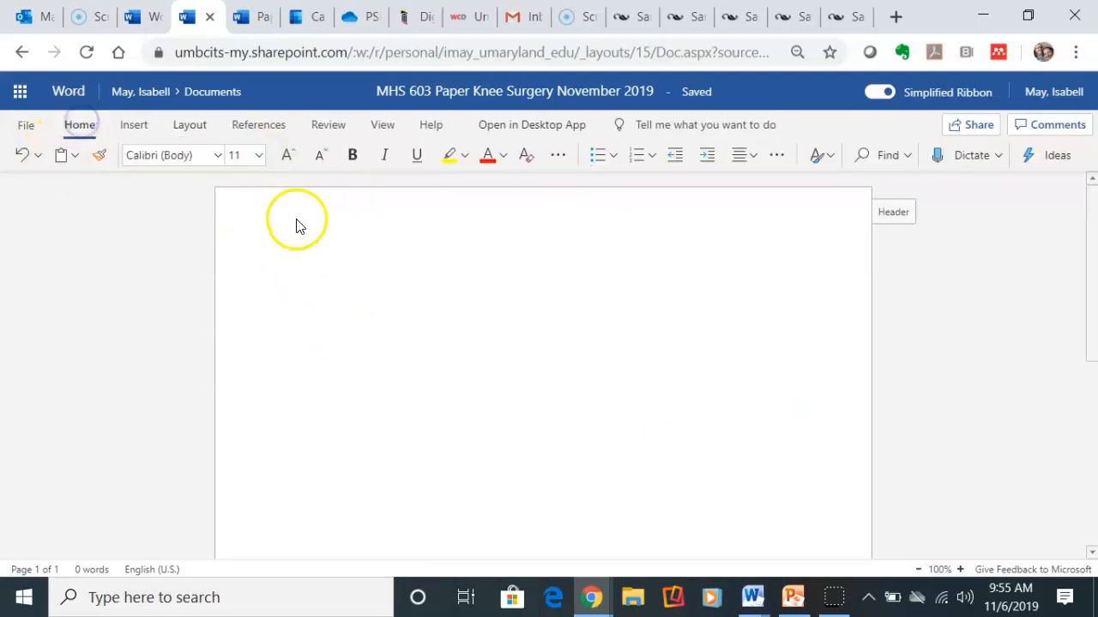
pyautogui.click(754, 156)
pyautogui.click(775, 220)
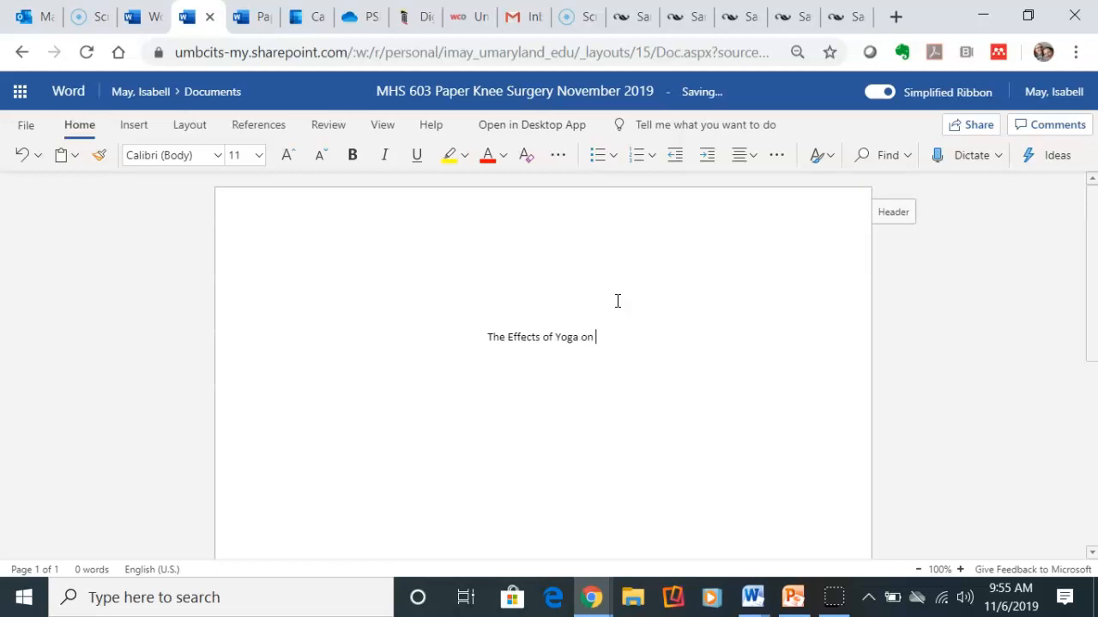
pyautogui.write('covery RAt')
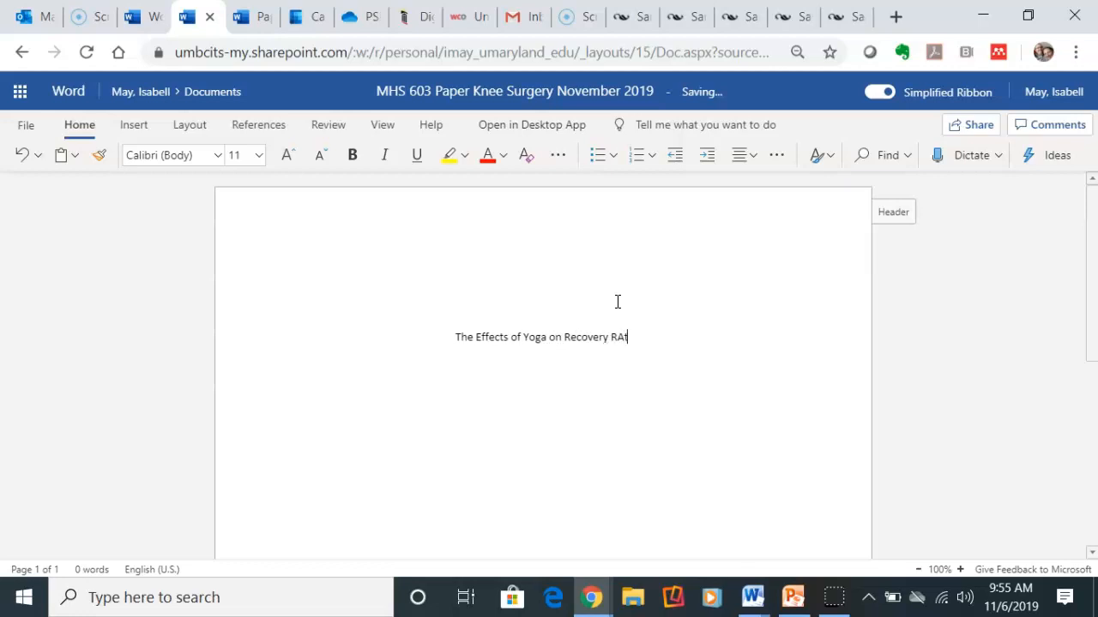
pyautogui.write('es from Kne')
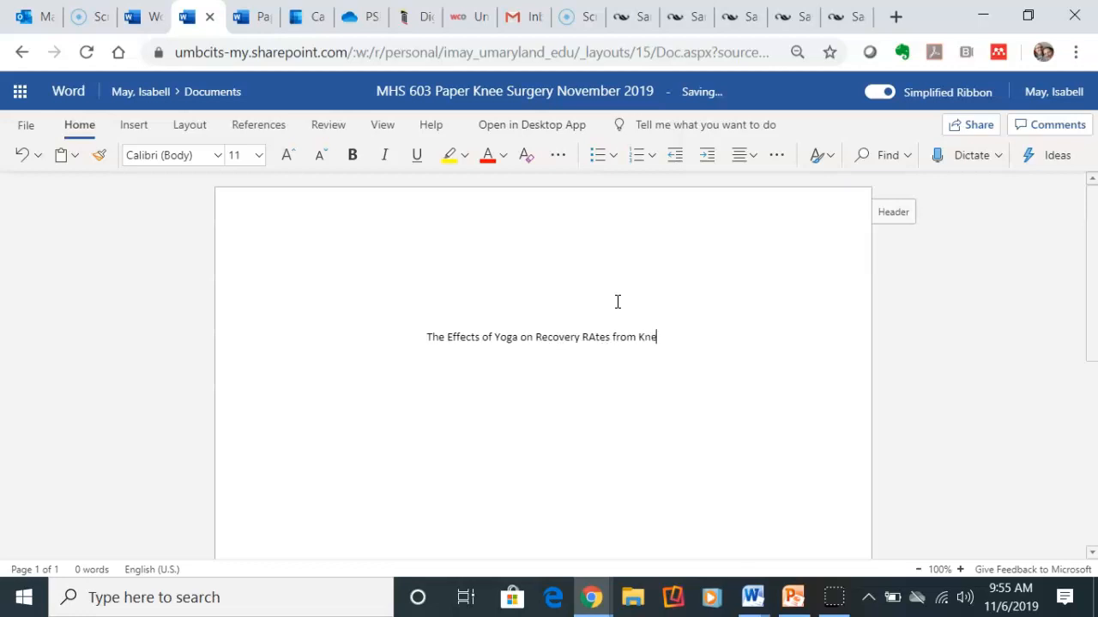
pyautogui.write('e Surgery')
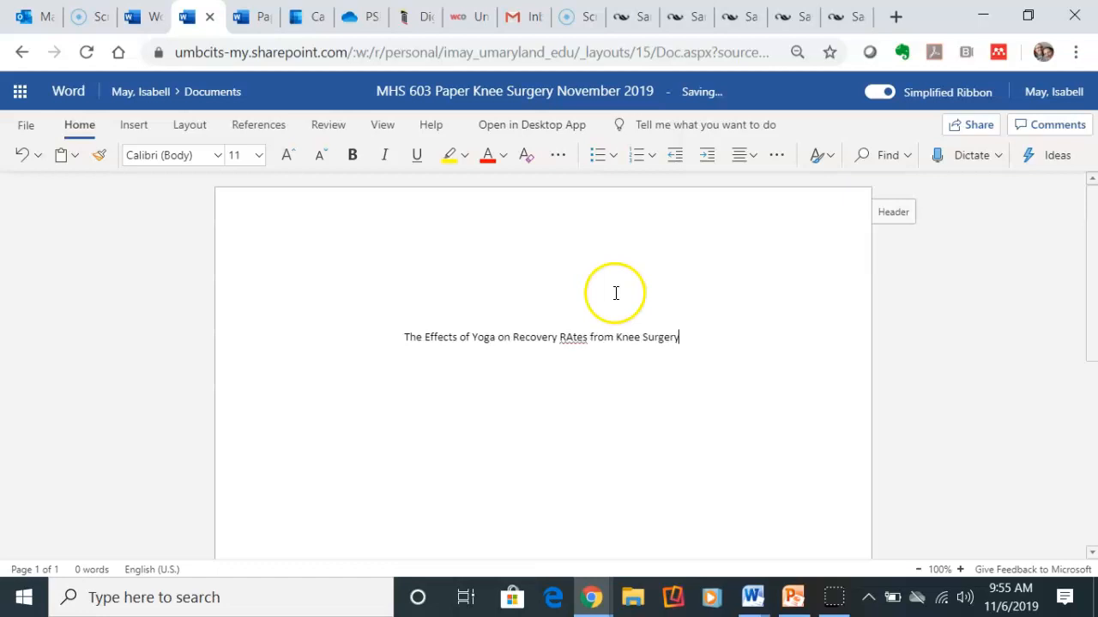
# - Correct the title's misspelled word to "Rates" and add lines below for the author's name, "Department", "MHS 602", the professor's name and "Date"
pyautogui.rightClick(574, 336)
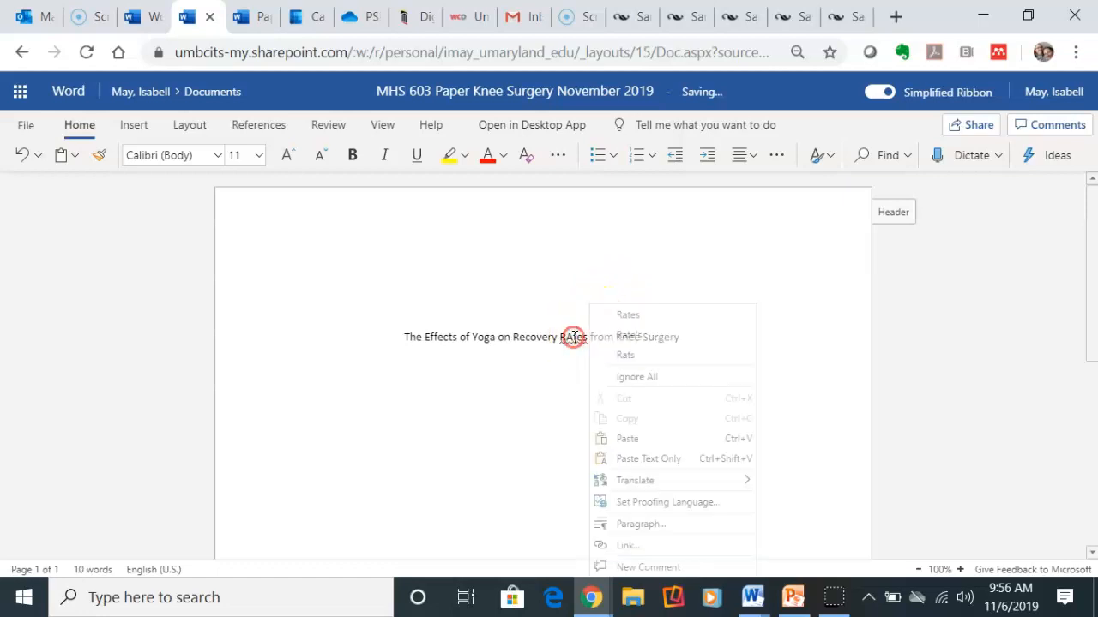
pyautogui.click(614, 313)
pyautogui.click(695, 336)
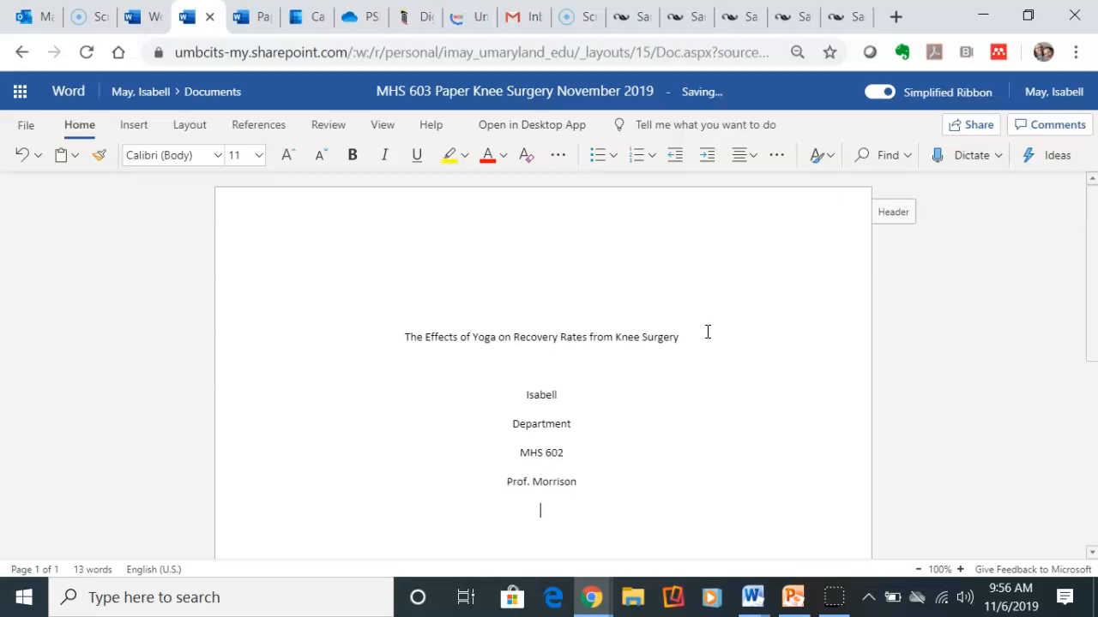
# - Make the paper title on the title page bold
pyautogui.click(403, 339)
pyautogui.moveTo(399, 340); pyautogui.dragTo(701, 336)
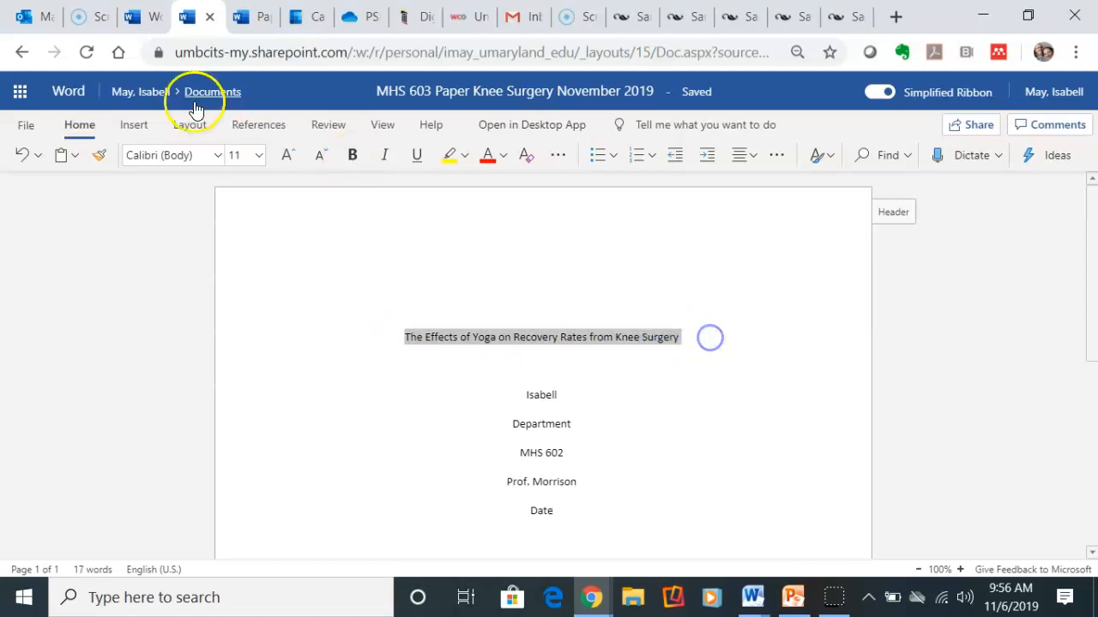
pyautogui.click(352, 155)
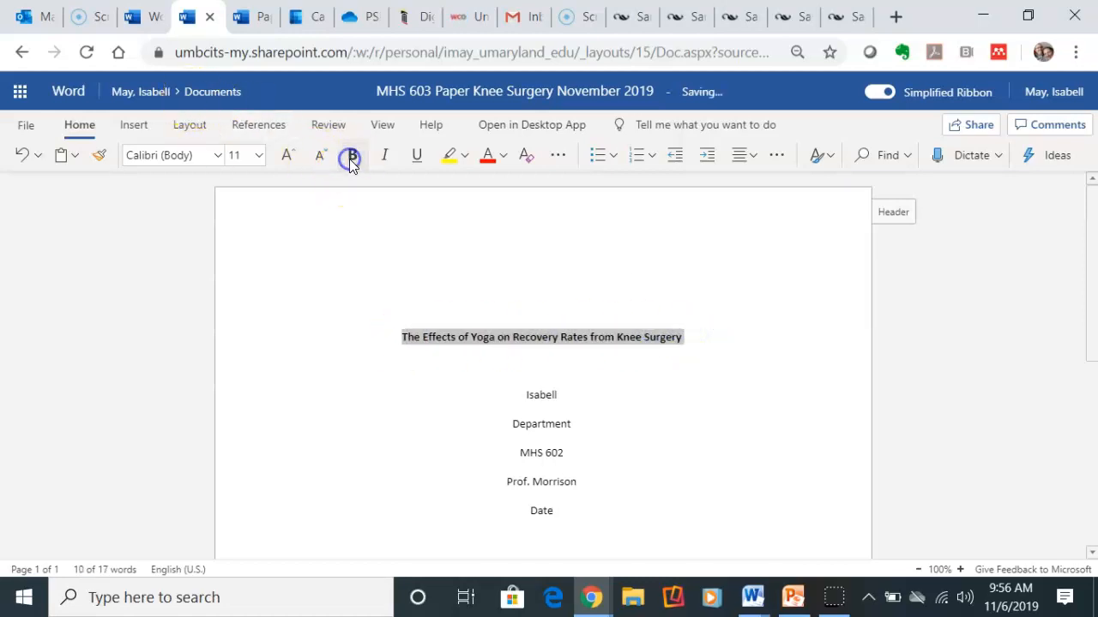
pyautogui.click(453, 346)
pyautogui.moveTo(469, 337); pyautogui.dragTo(568, 330)
pyautogui.click(483, 338)
pyautogui.click(572, 331)
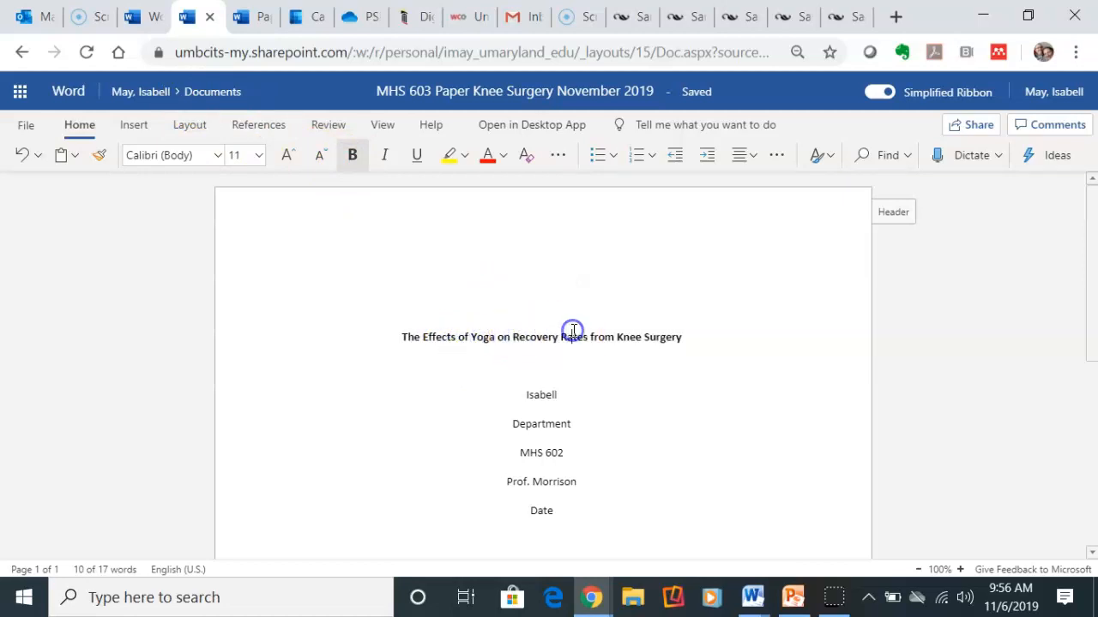
# - Insert a page break after the Date line to end the title page
pyautogui.scroll(-4, 532, 420)
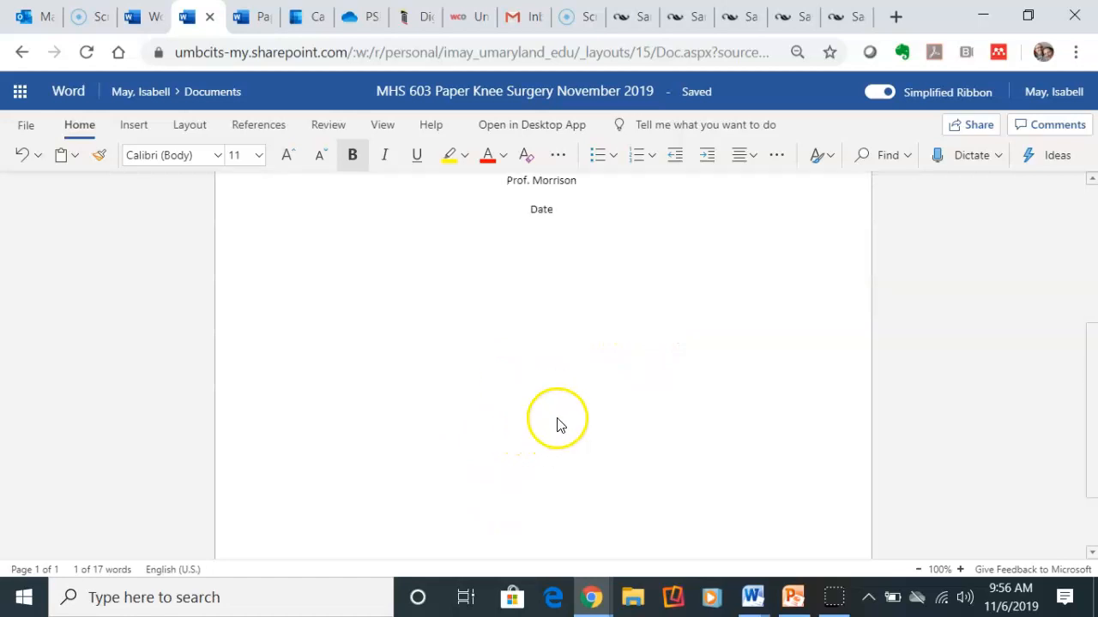
pyautogui.scroll(3, 561, 245)
pyautogui.click(585, 410)
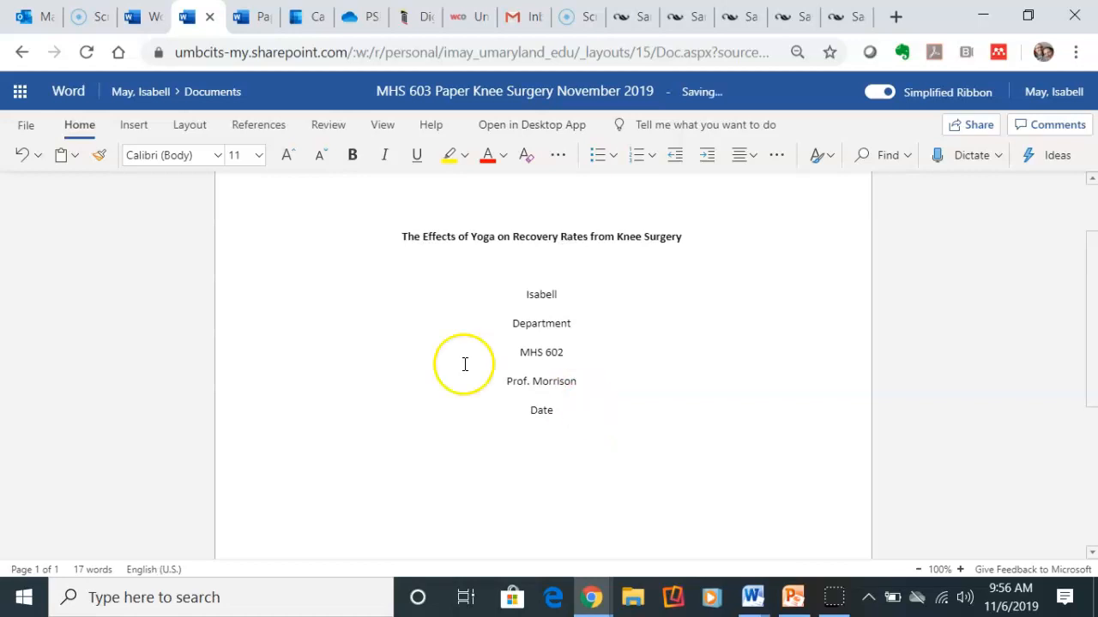
pyautogui.click(135, 129)
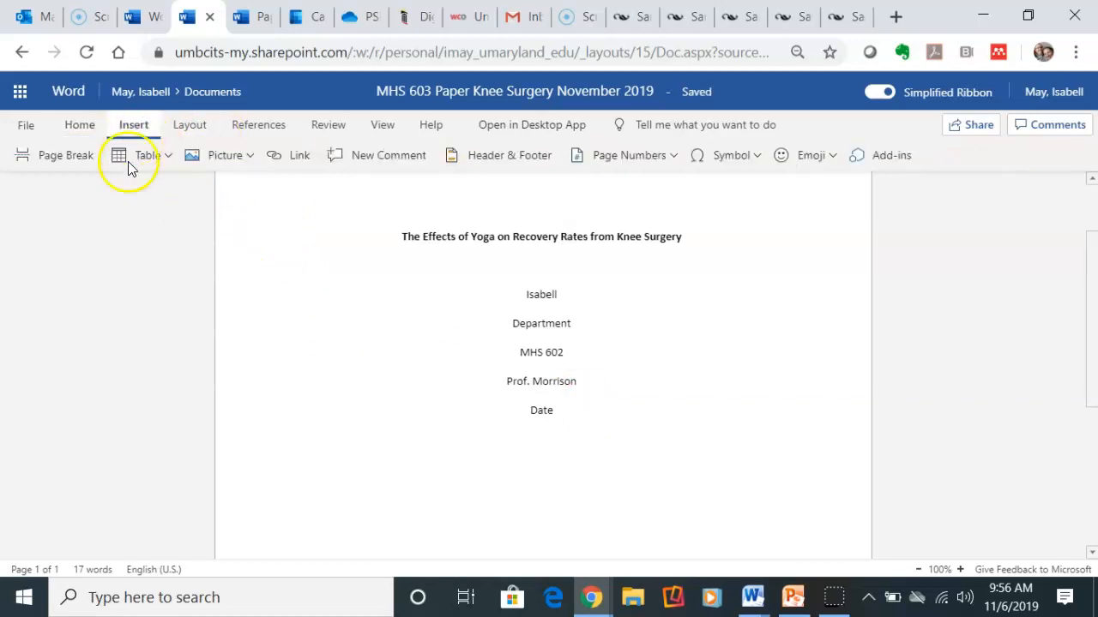
pyautogui.click(669, 158)
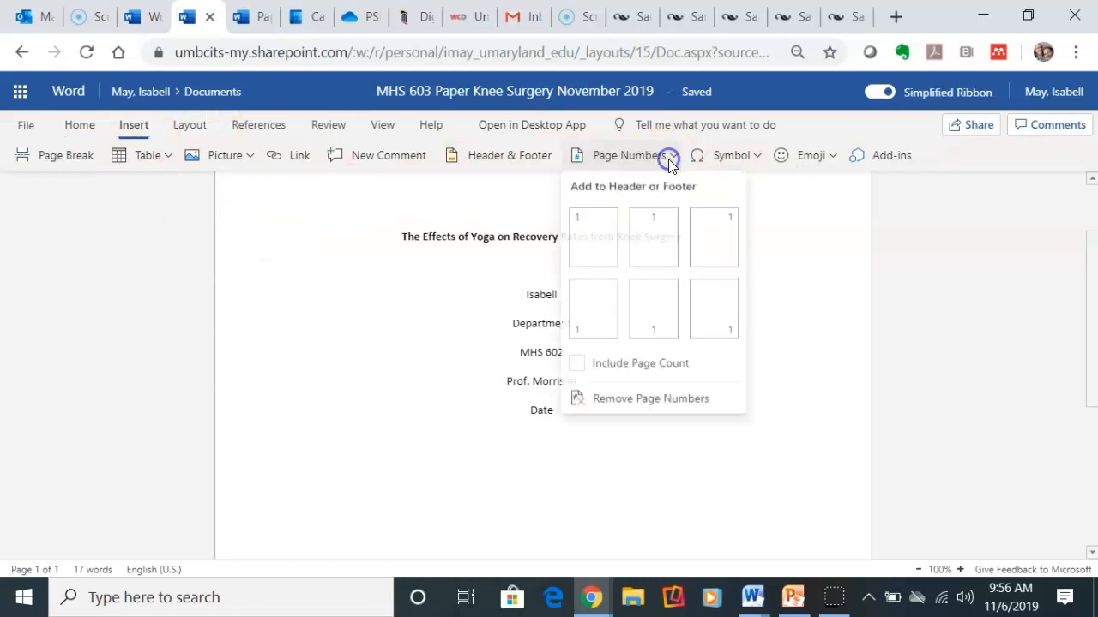
pyautogui.click(665, 156)
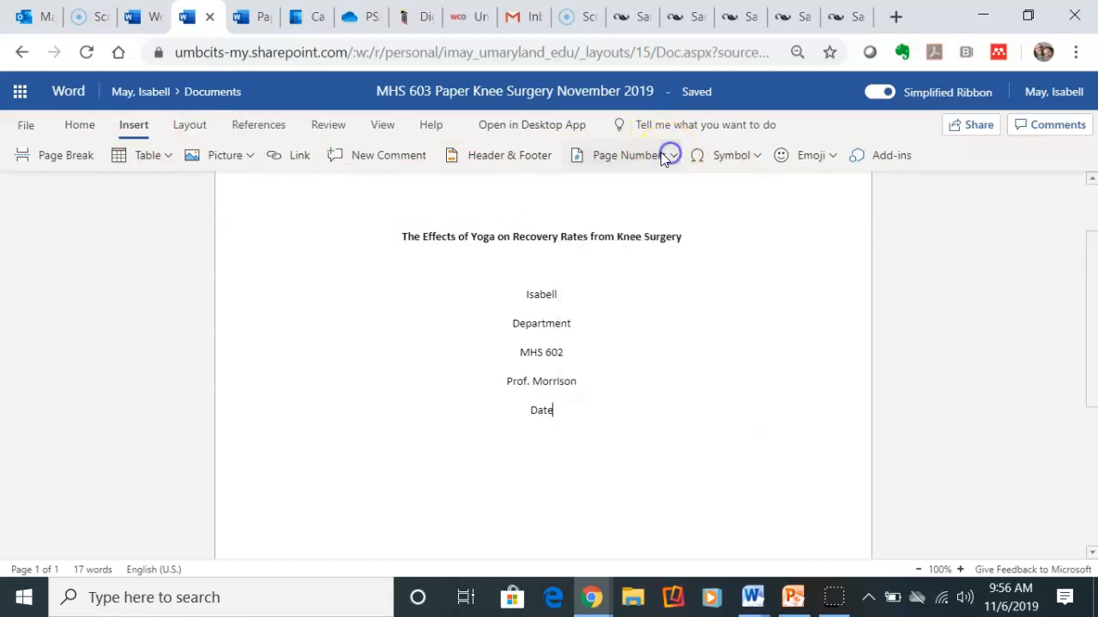
pyautogui.click(70, 155)
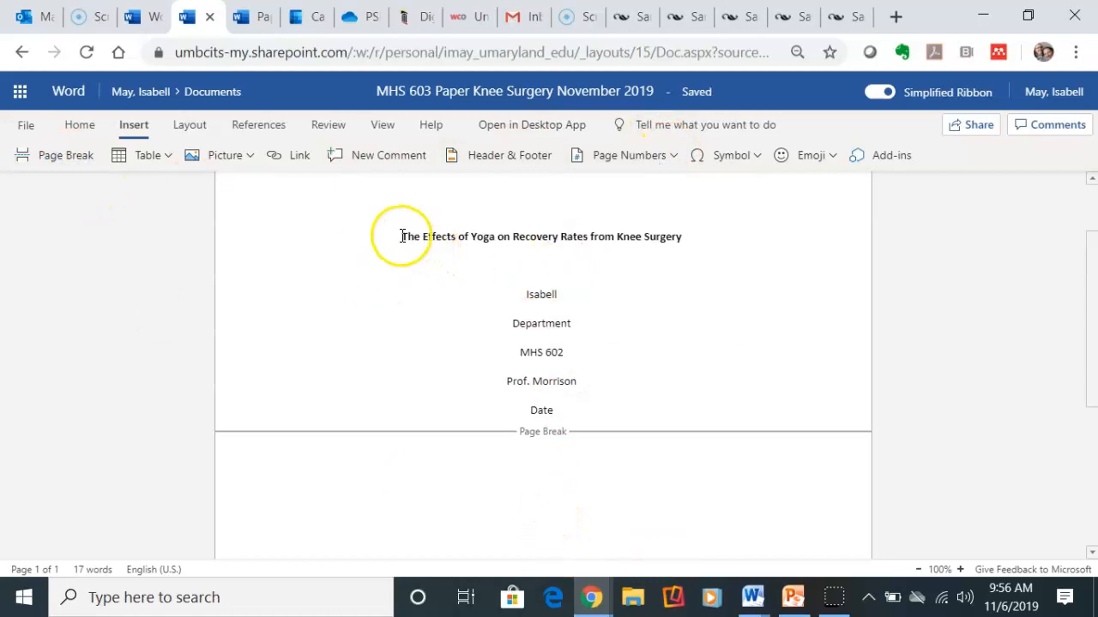
pyautogui.press('Return')
pyautogui.press('Return')
# - Select the whole bold paper title on the title page and copy it
pyautogui.moveTo(667, 259); pyautogui.dragTo(680, 356)
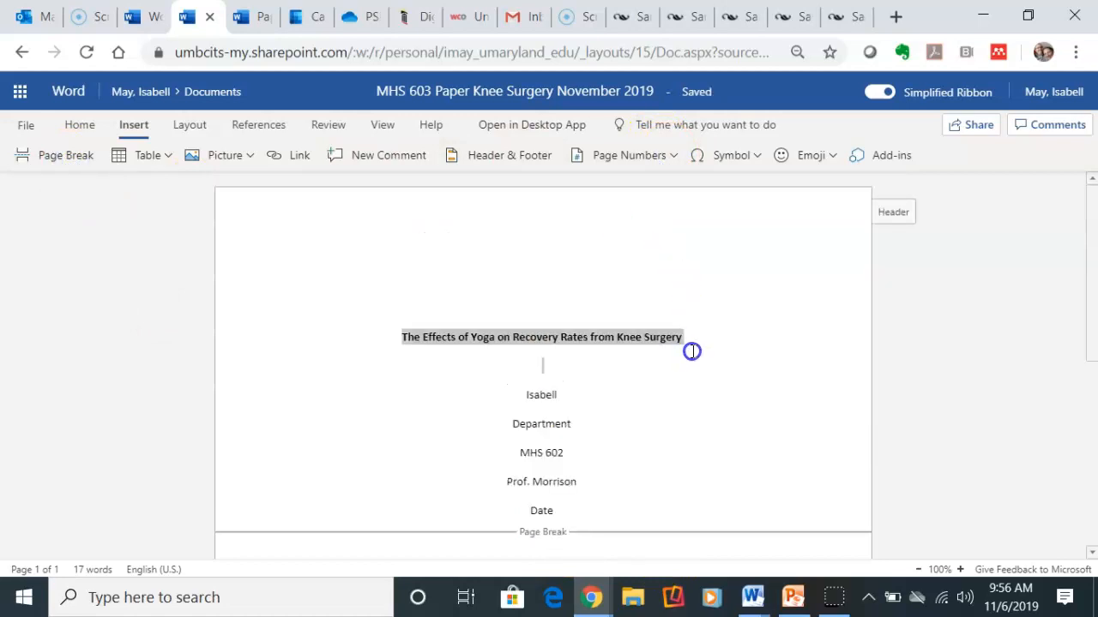
pyautogui.click(705, 343)
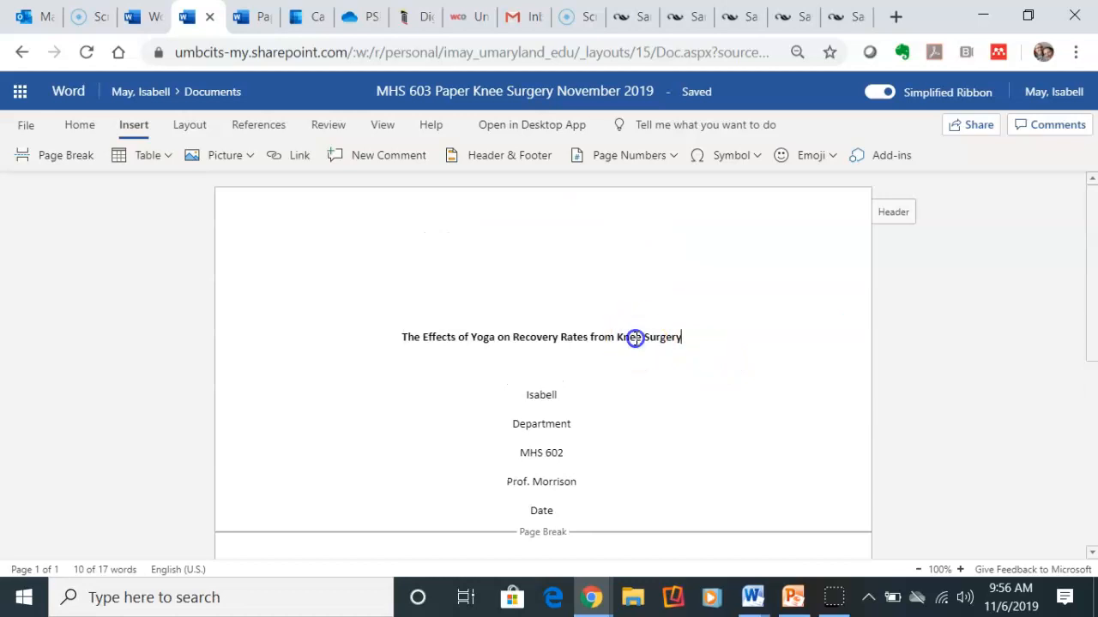
pyautogui.tripleClick(634, 337)
pyautogui.moveTo(399, 336); pyautogui.dragTo(693, 348)
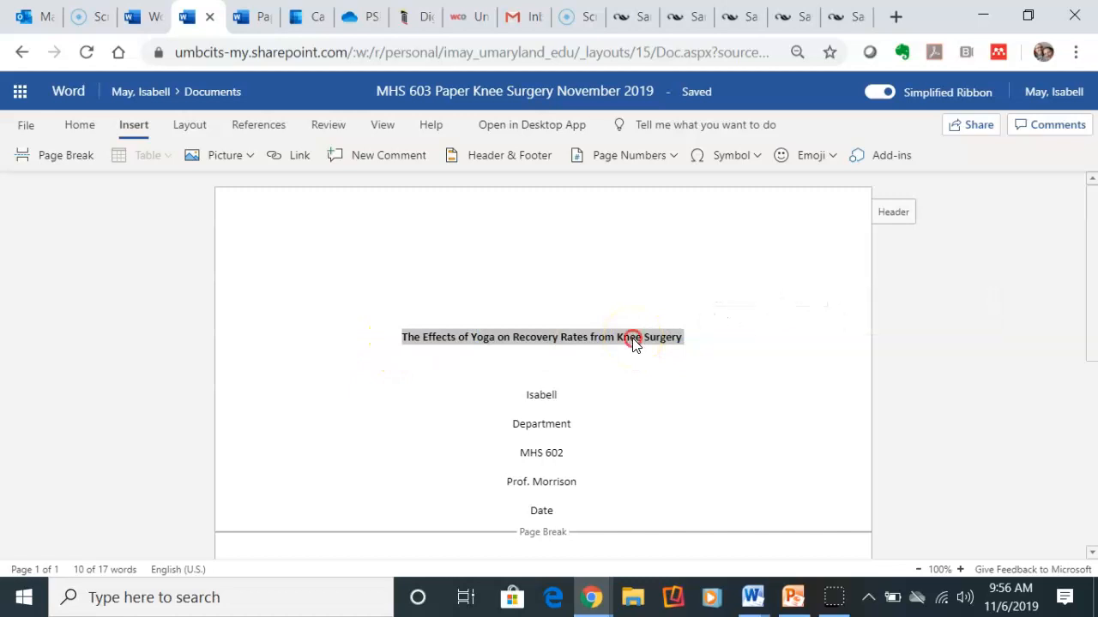
pyautogui.rightClick(634, 341)
pyautogui.click(656, 371)
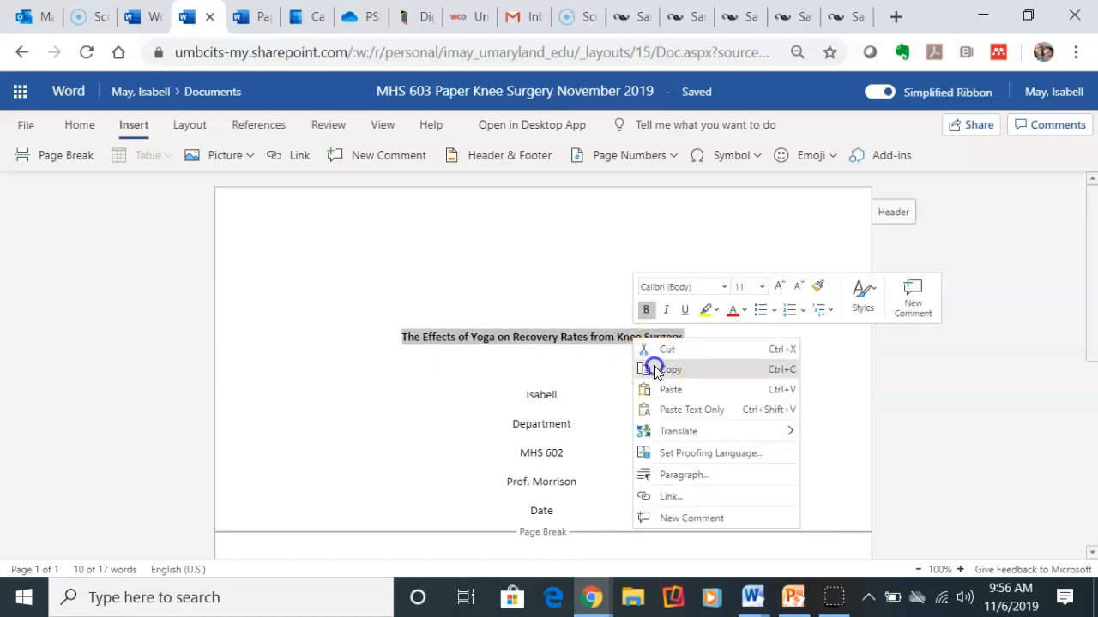
# - Paste the copied paper title on the first line of the second page and start a new line below it
pyautogui.scroll(-5, 578, 385)
pyautogui.scroll(3, 571, 431)
pyautogui.click(557, 386)
pyautogui.rightClick(554, 375)
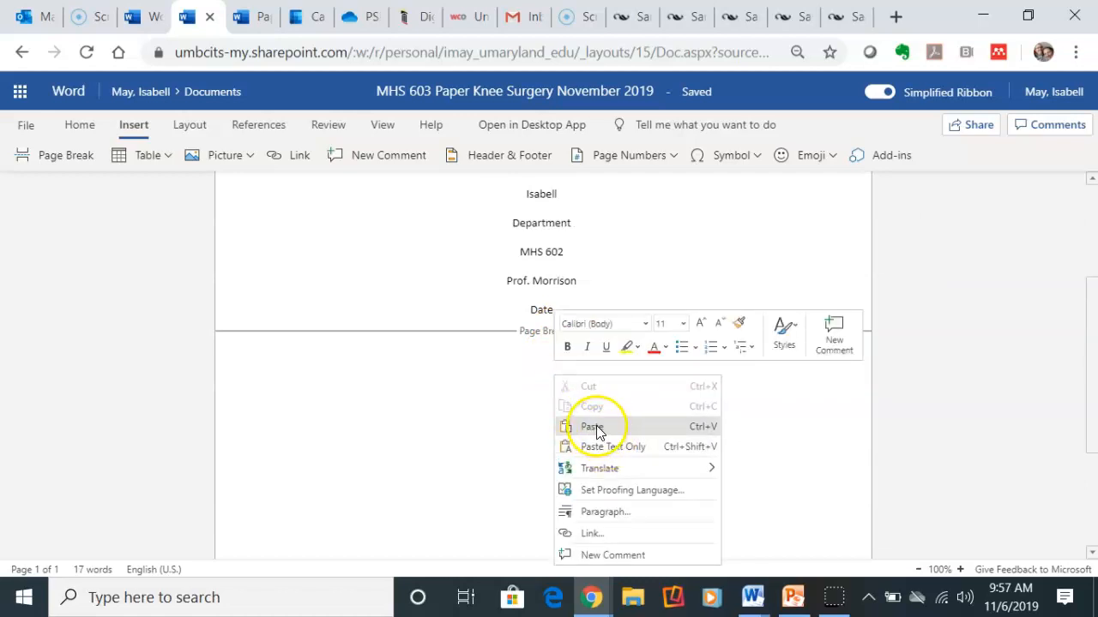
pyautogui.click(594, 427)
pyautogui.click(665, 383)
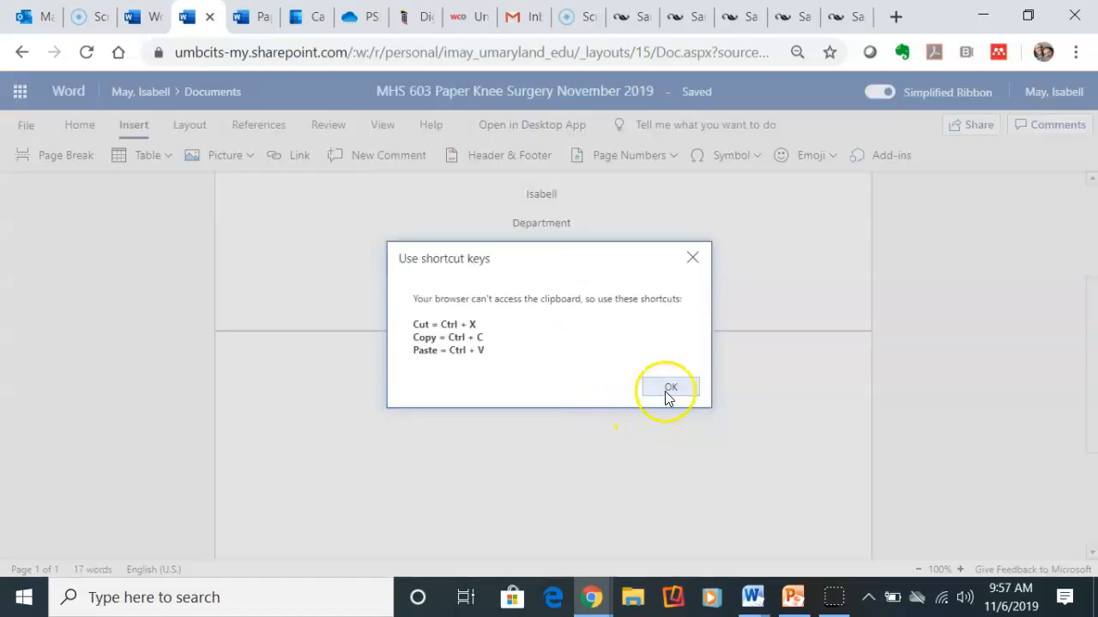
pyautogui.hotkey('ctrl', 'v')
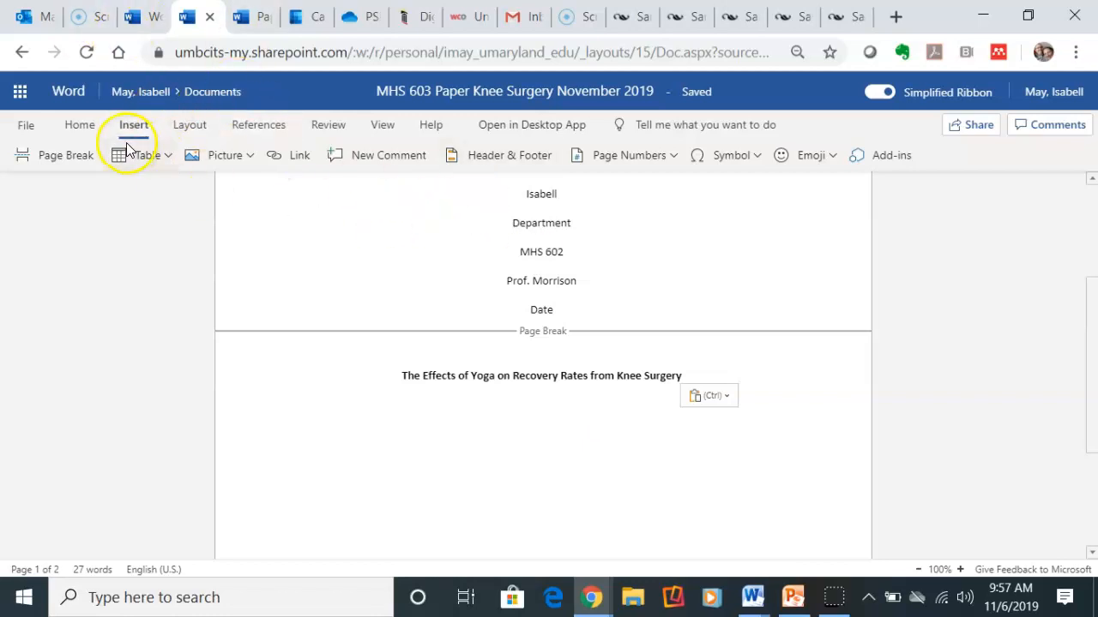
# - Left-align the empty line below the second-page title and indent it by one tab for the first paragraph
pyautogui.click(86, 124)
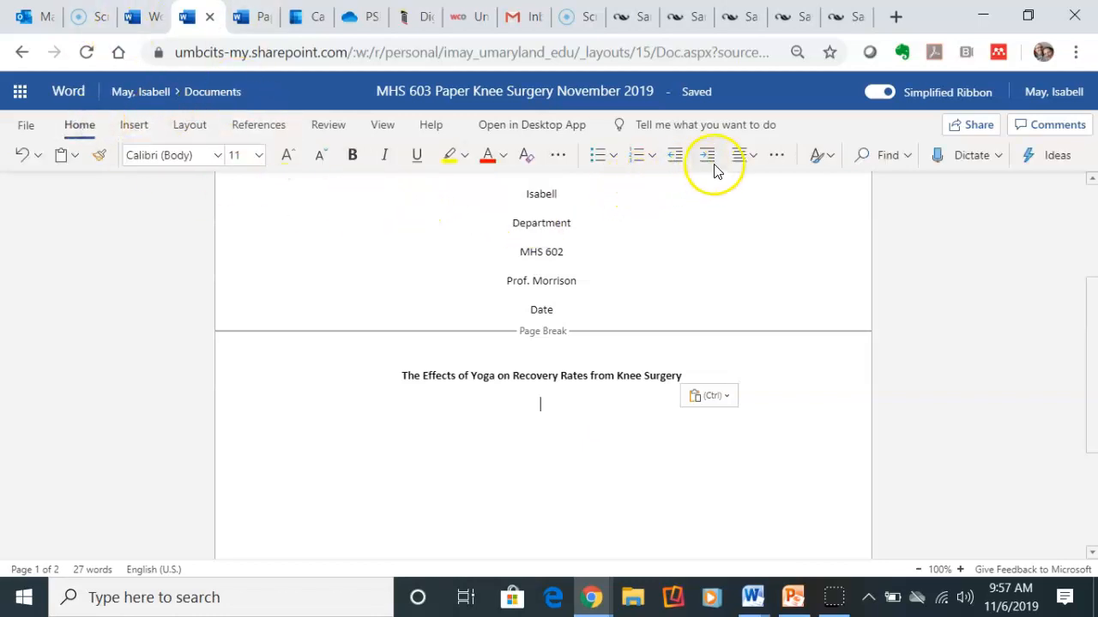
pyautogui.click(746, 154)
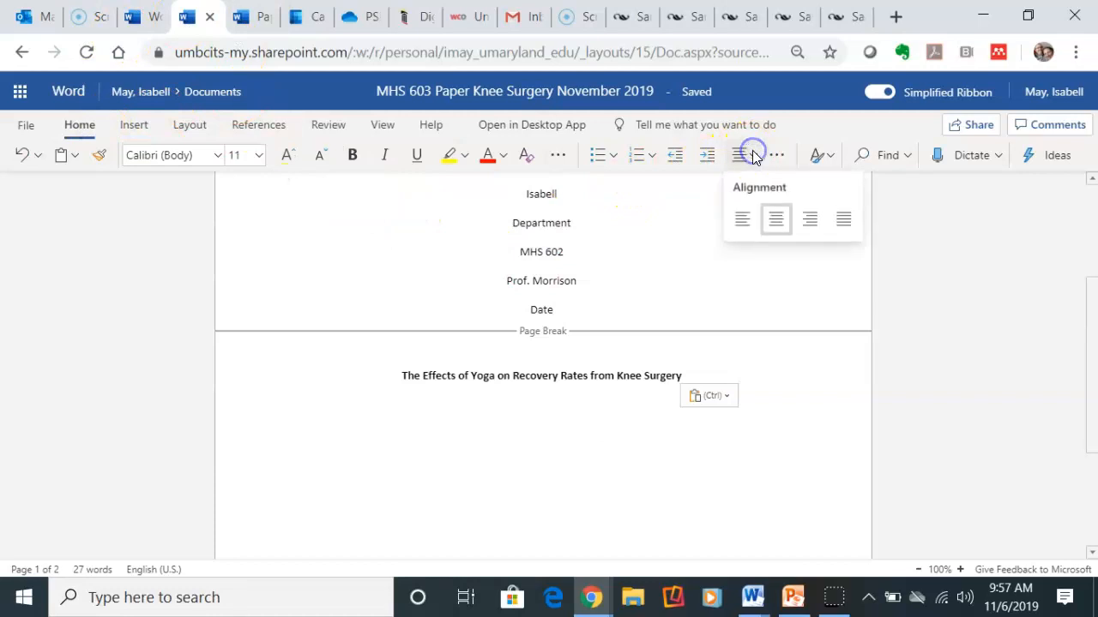
pyautogui.click(737, 219)
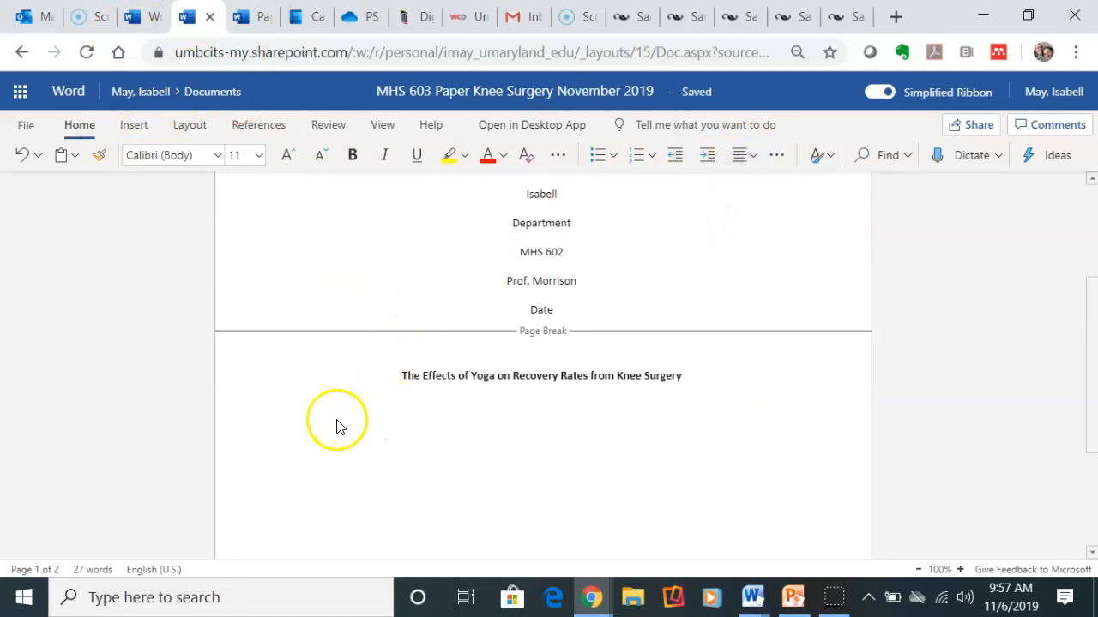
pyautogui.press('Tab')
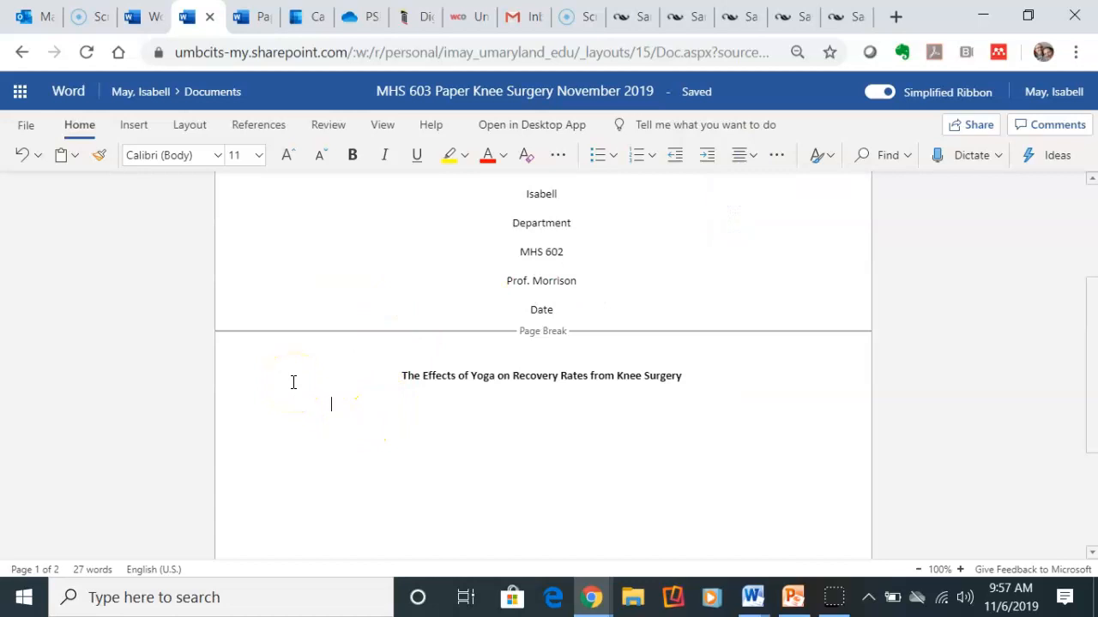
# - Write an opening sentence saying that, based on previous research, knee surgery recovery rates are very lengthy and difficult, especially for women over the age of 65
pyautogui.write('Based on previous')
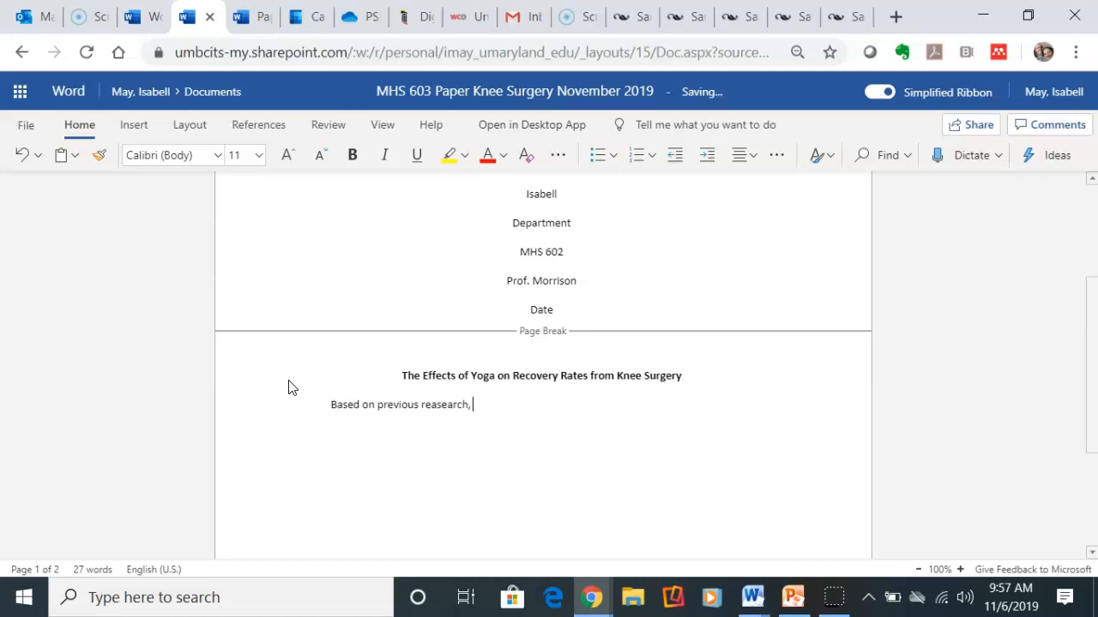
pyautogui.write('reasearch, recoery rates')
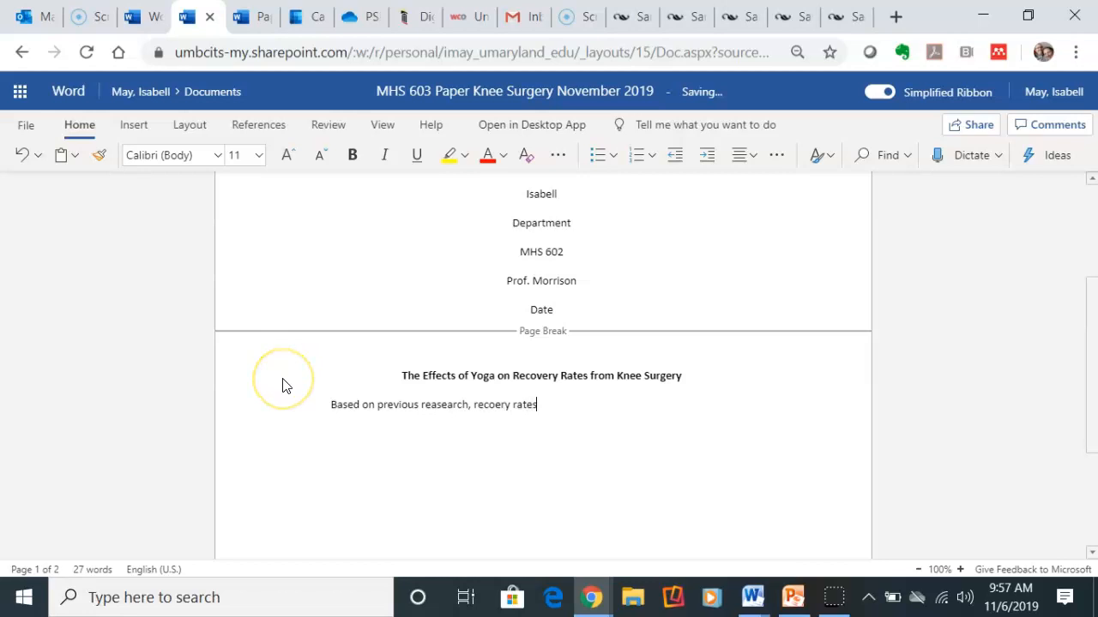
pyautogui.write(' for knee surgery hasve proven to be')
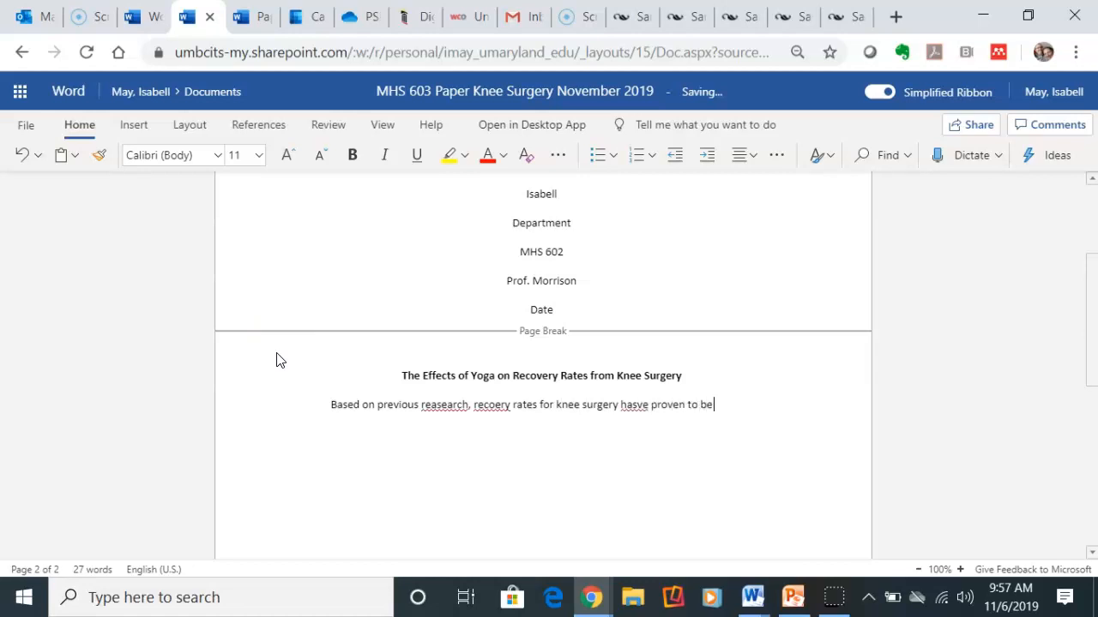
pyautogui.write('ry lengthy and')
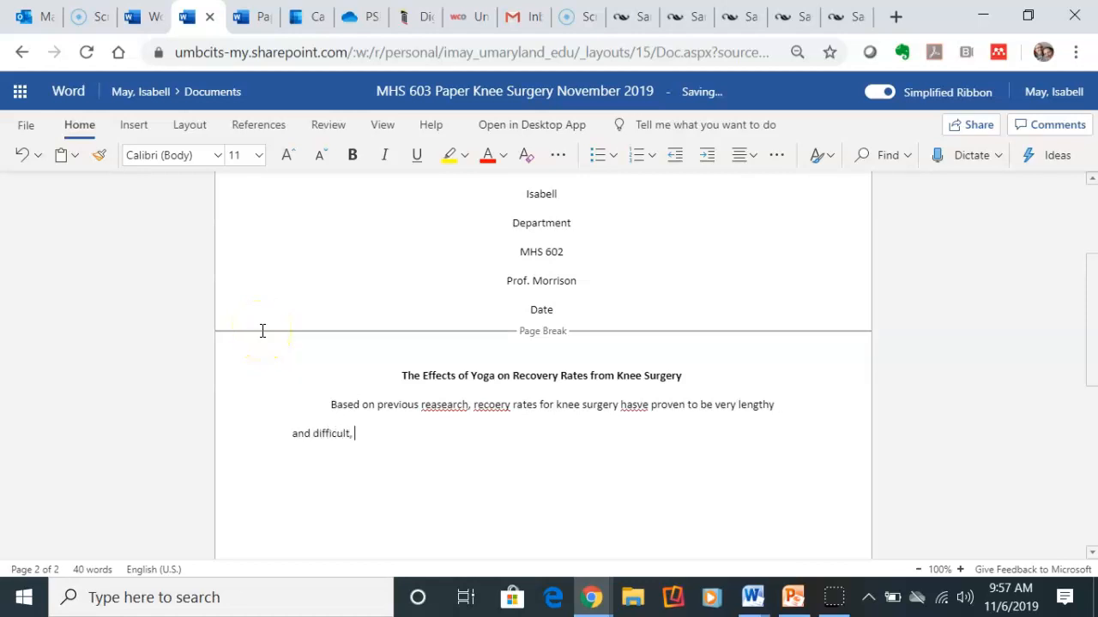
pyautogui.write(' difficult, especialy')
pyautogui.press('BackSpace')
pyautogui.write('lu for women ')
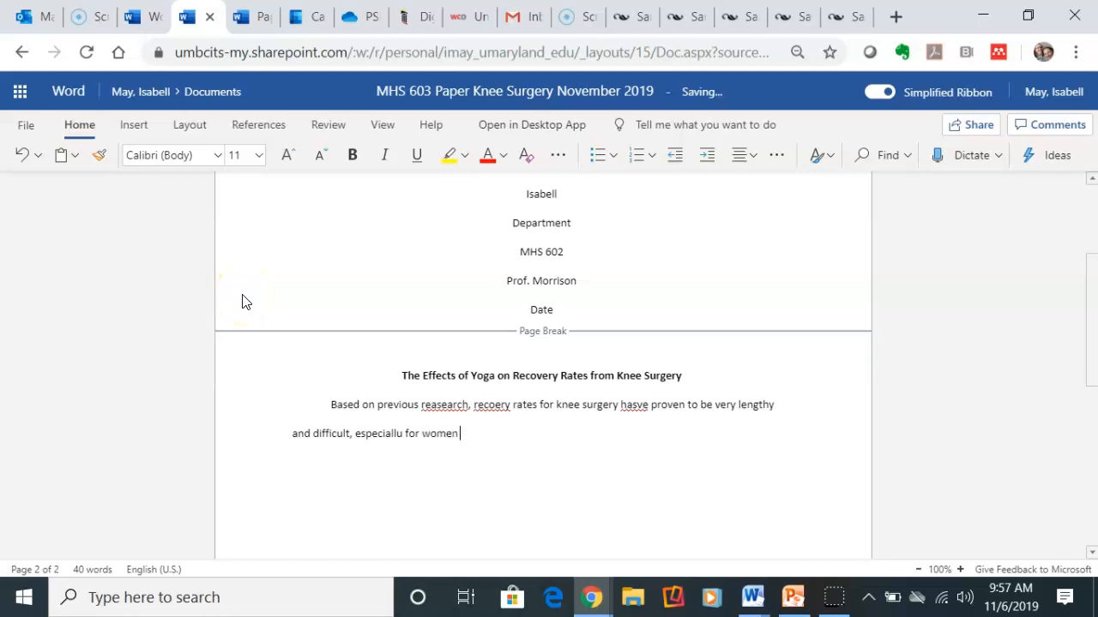
pyautogui.write('anober the age of')
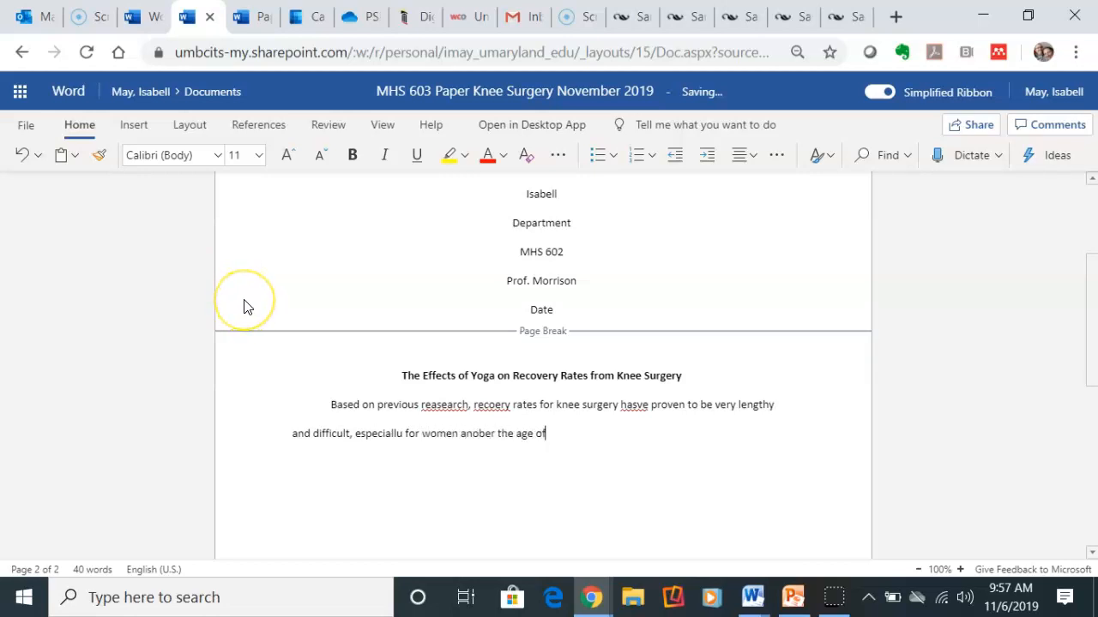
pyautogui.write(' 65.')
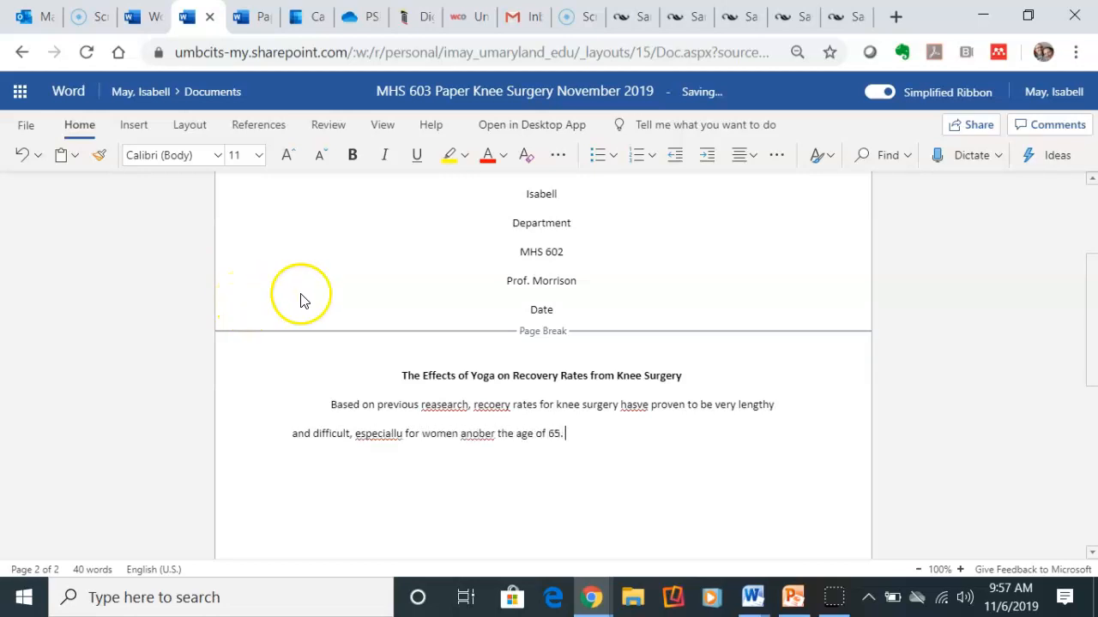
# - Correct the misspelled words in the opening sentence to "have", "recovery", "research" and "especially" using the spelling suggestions
pyautogui.rightClick(639, 406)
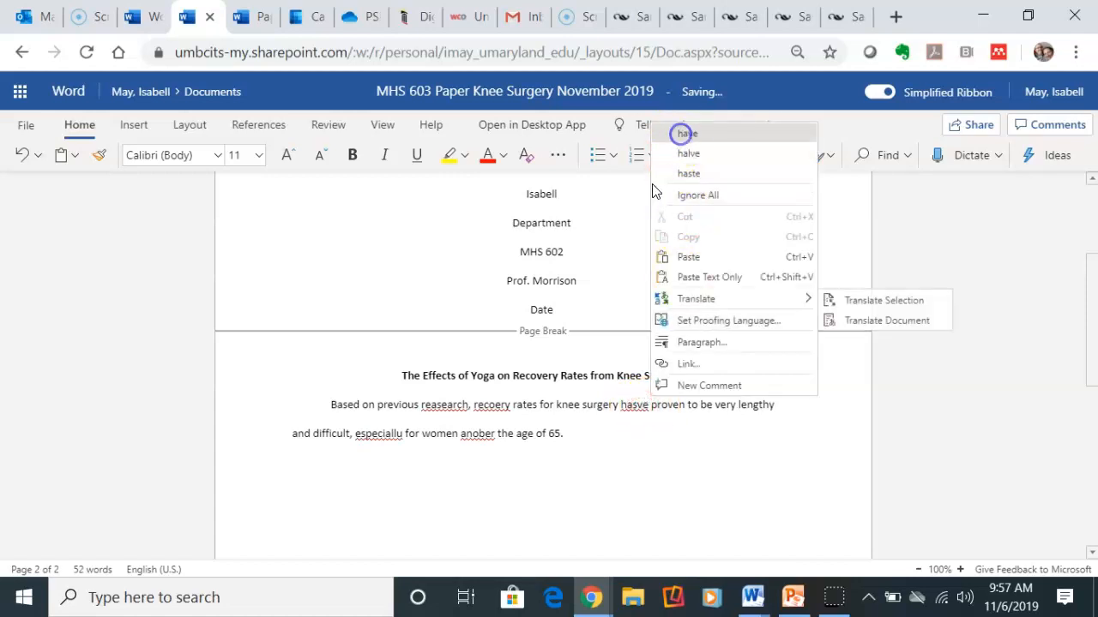
pyautogui.click(704, 133)
pyautogui.rightClick(486, 407)
pyautogui.click(531, 174)
pyautogui.rightClick(443, 404)
pyautogui.click(514, 174)
pyautogui.rightClick(362, 433)
pyautogui.click(434, 183)
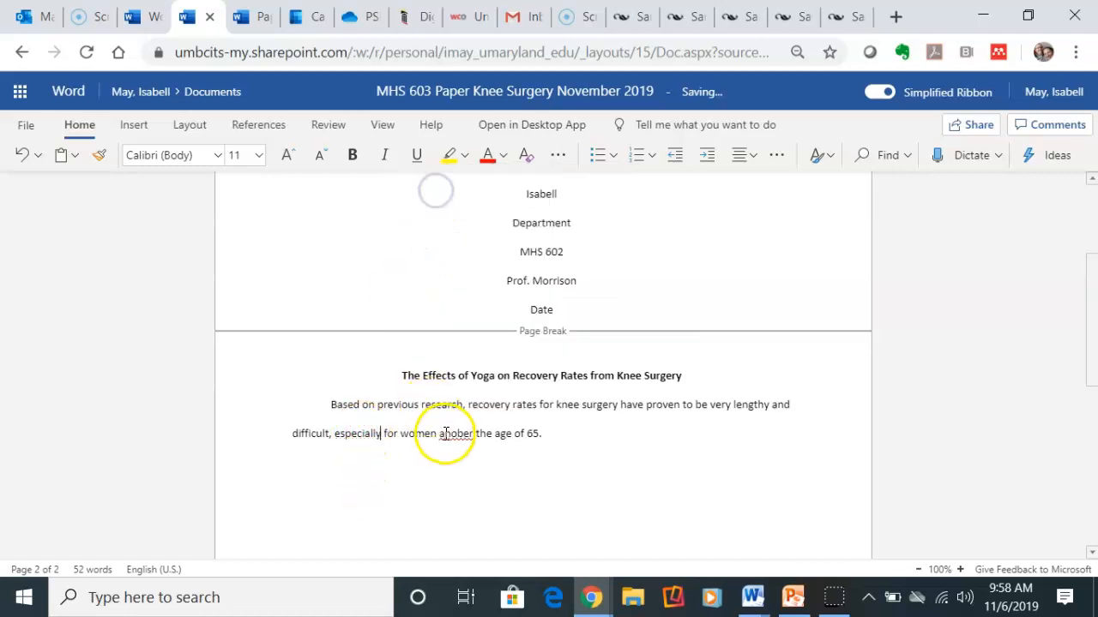
pyautogui.rightClick(454, 434)
pyautogui.click(449, 433)
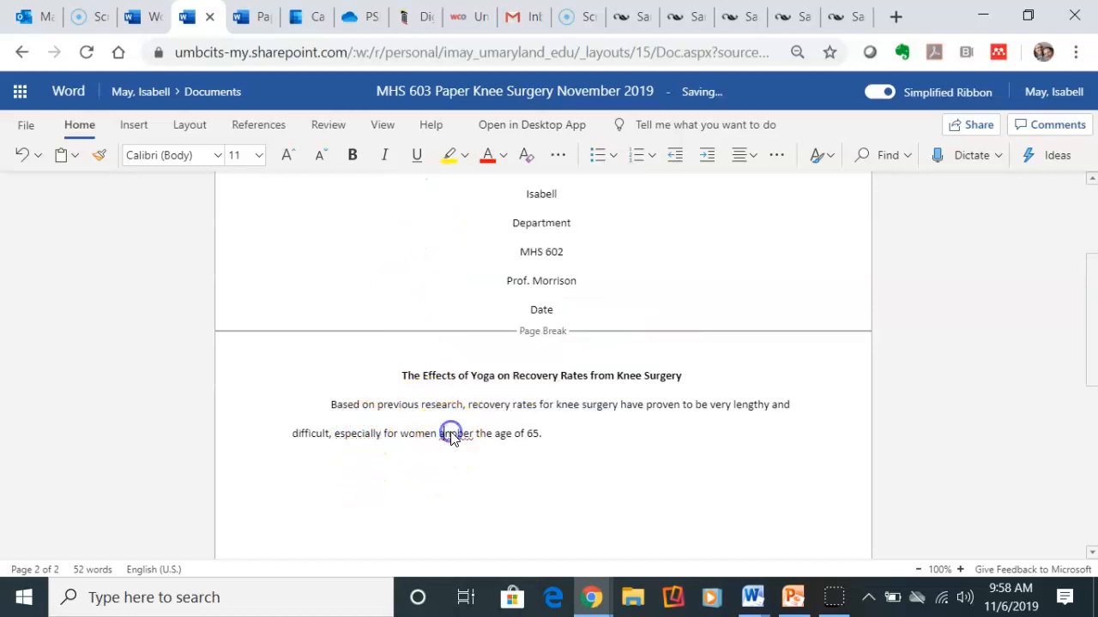
pyautogui.tripleClick(451, 434)
pyautogui.write('over')
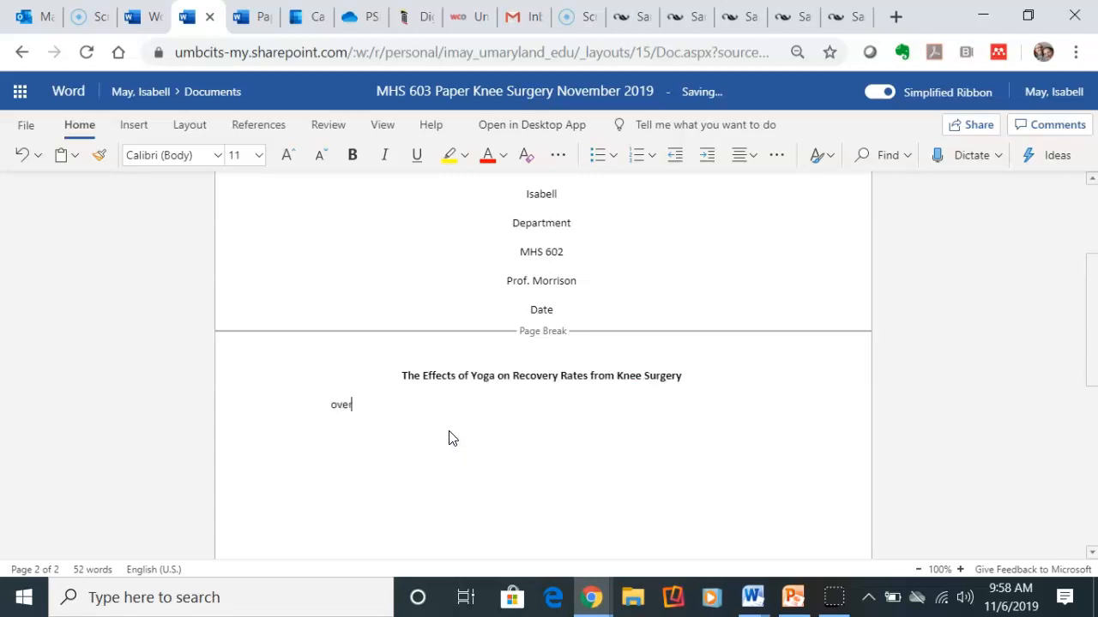
pyautogui.click(36, 155)
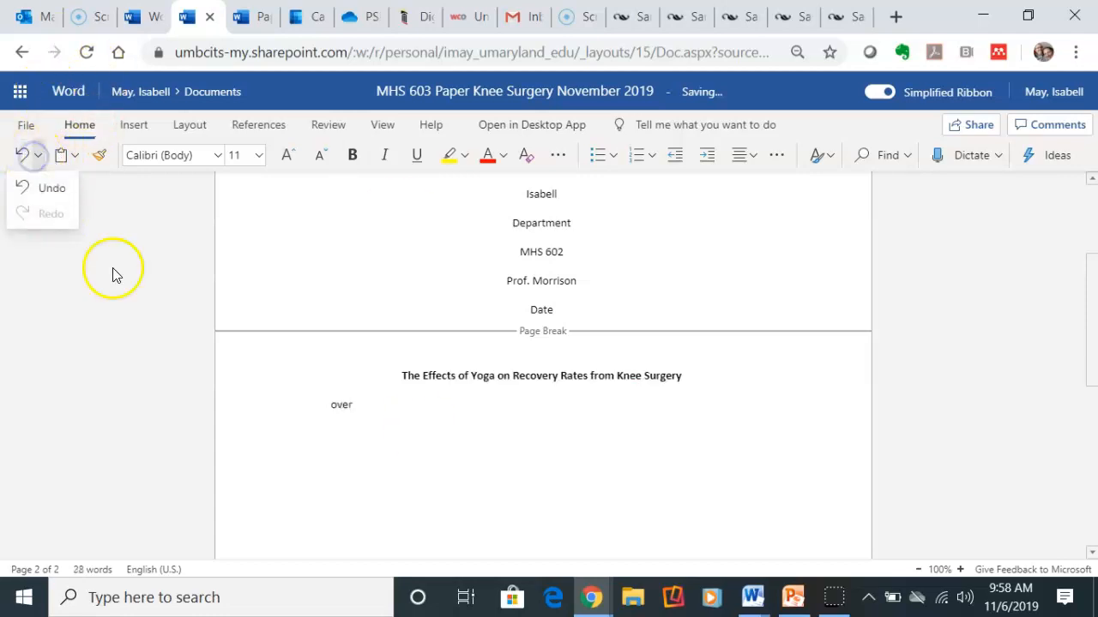
pyautogui.click(28, 186)
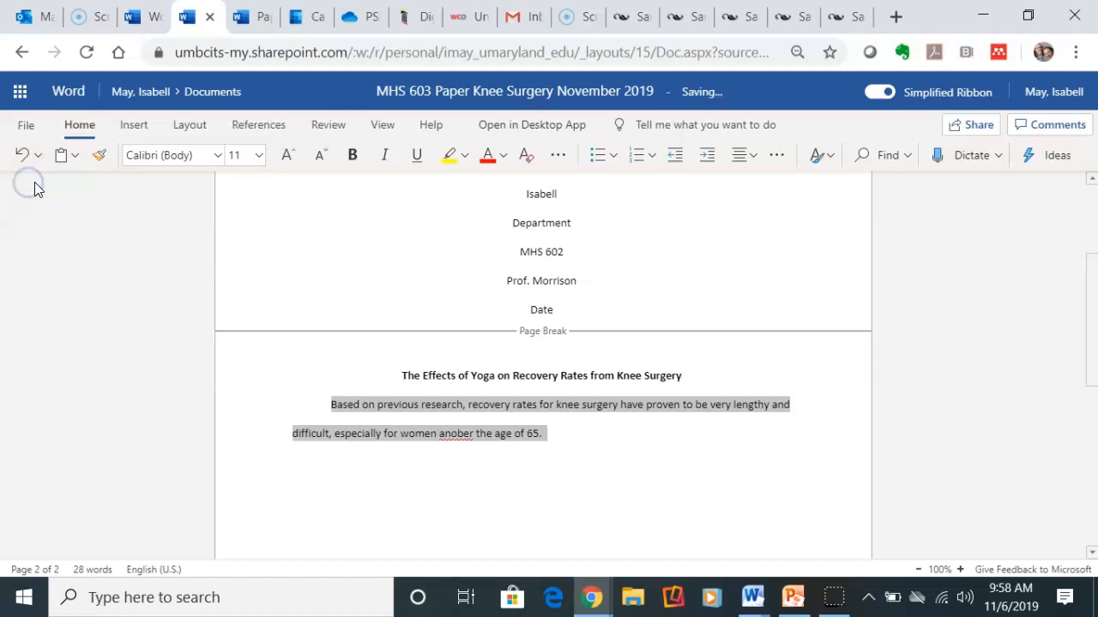
# - Replace "anober" with "over", extend the paragraph with filler text after "65." and start a new line below it
pyautogui.doubleClick(453, 436)
pyautogui.write('over')
pyautogui.click(558, 437)
pyautogui.write('asdasd asdsa asd')
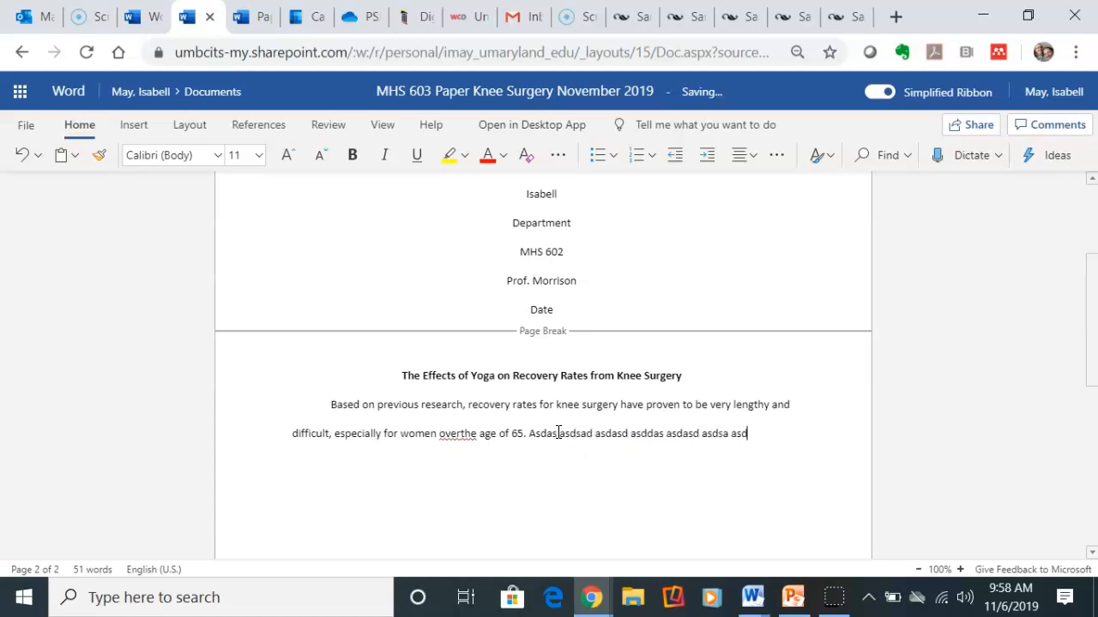
pyautogui.write('sa asdsad a')
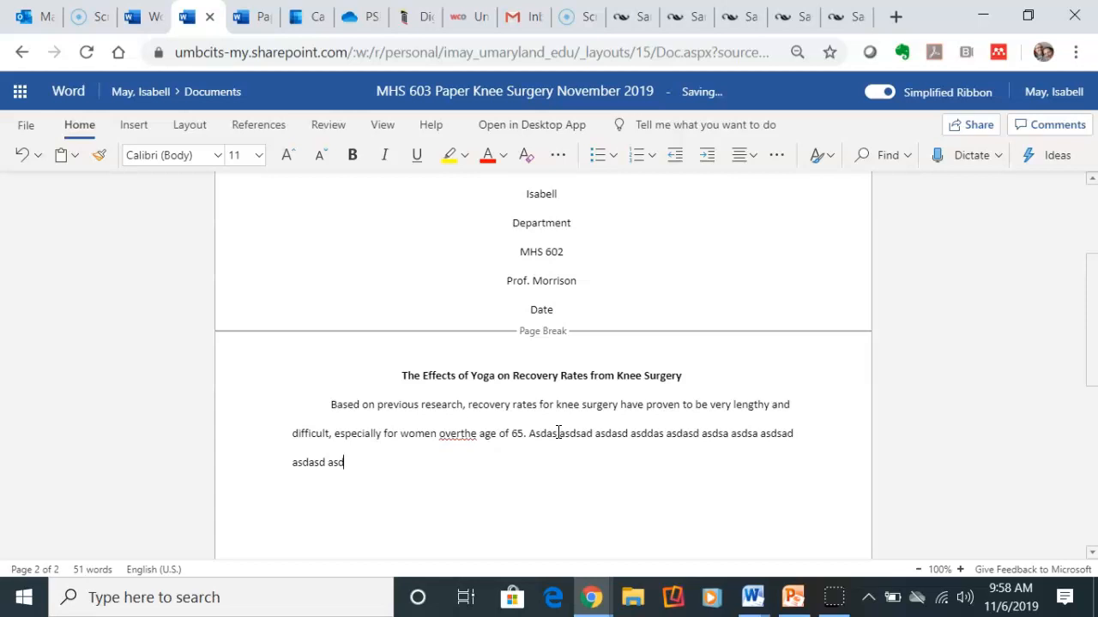
pyautogui.write('sdasd asdas ads.')
pyautogui.press('Return')
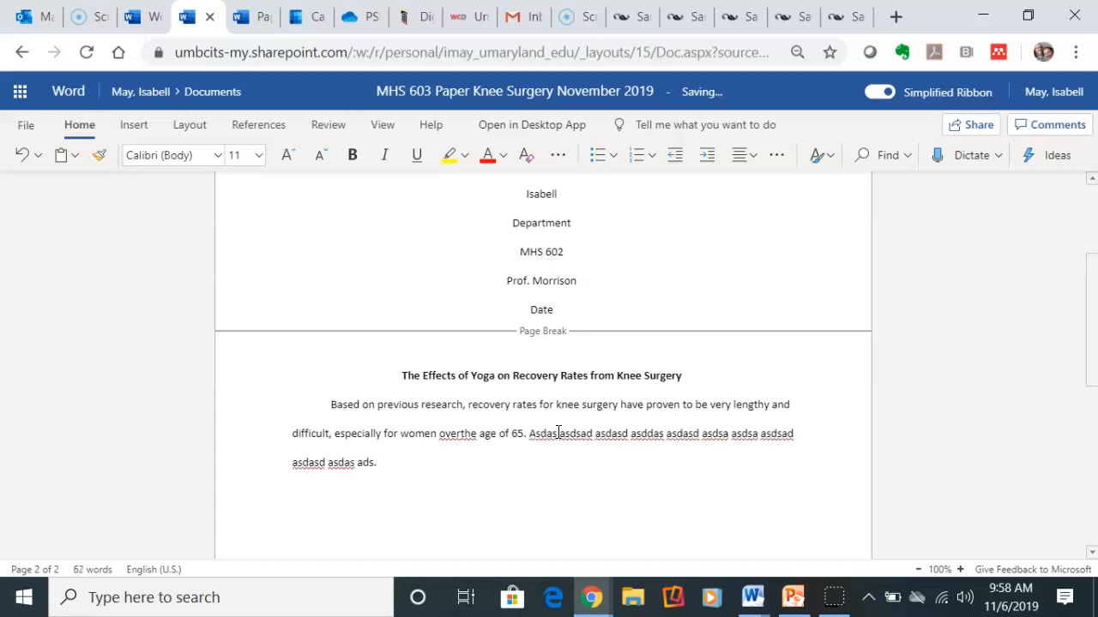
pyautogui.click(342, 488)
# - Show the paper in Reading View and check the page numbers and layout of the title page and second page
pyautogui.scroll(5, 397, 433)
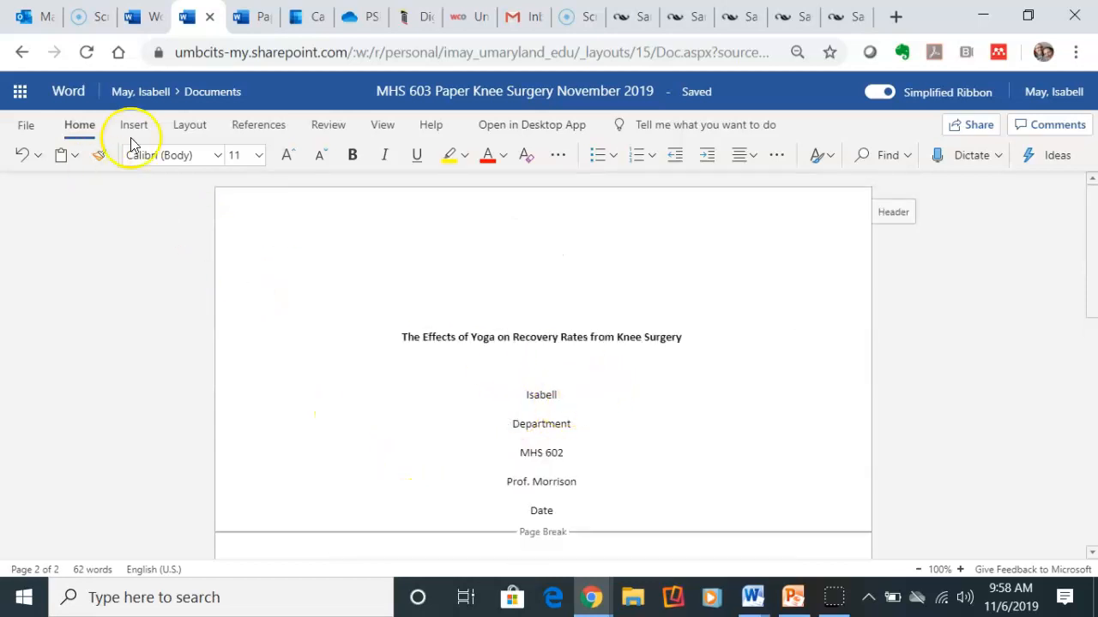
pyautogui.scroll(-4, 627, 448)
pyautogui.scroll(3, 632, 454)
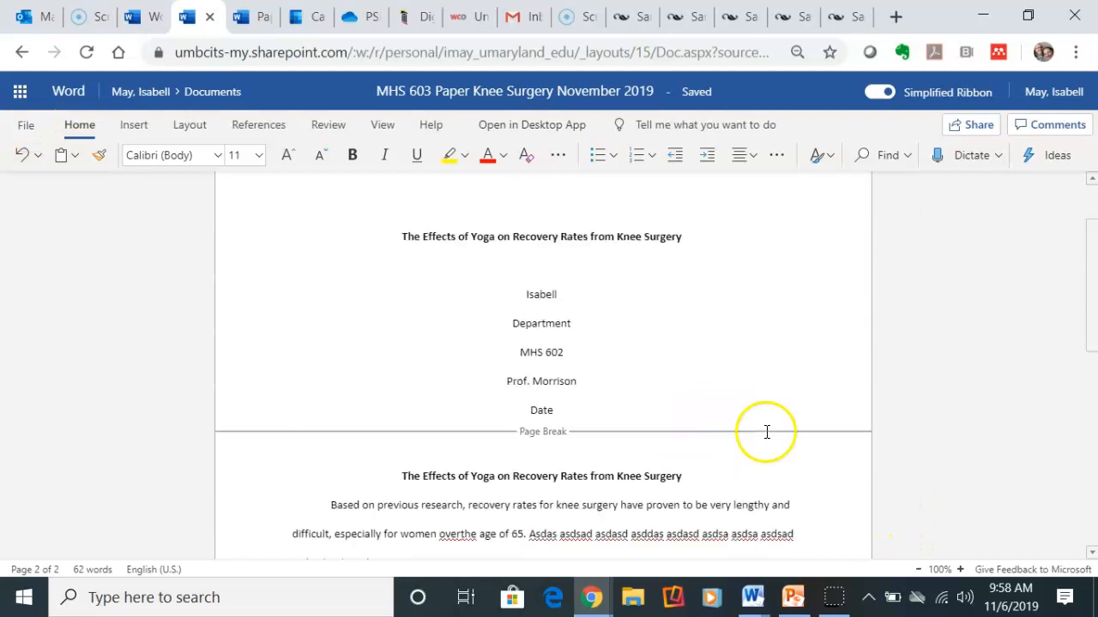
pyautogui.scroll(1, 764, 428)
pyautogui.click(380, 133)
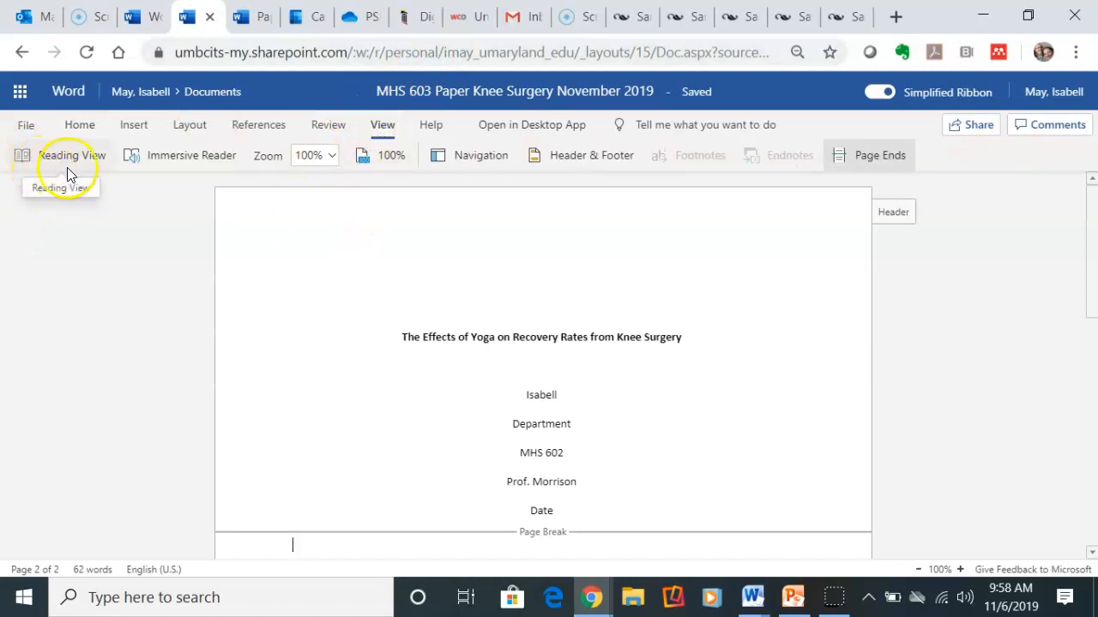
pyautogui.click(44, 153)
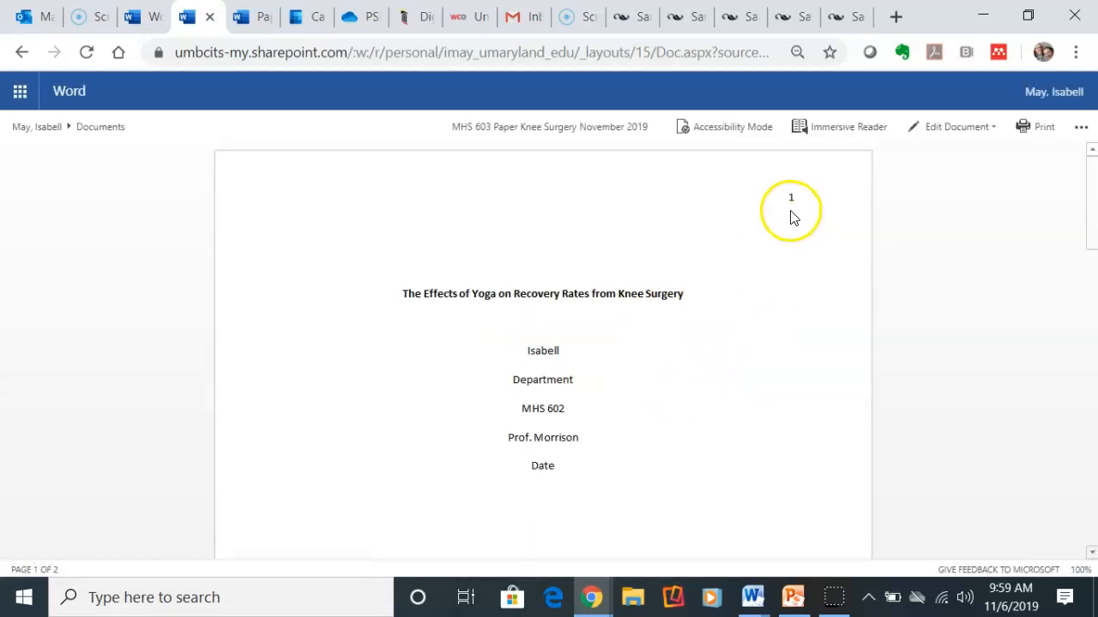
pyautogui.scroll(-3, 791, 221)
pyautogui.scroll(-5, 785, 228)
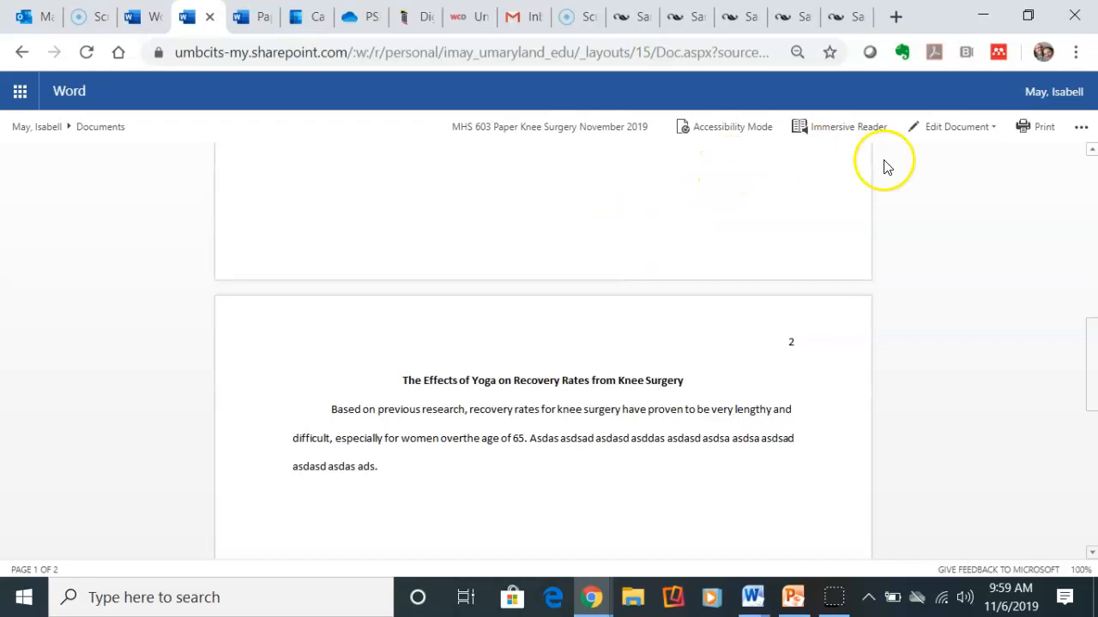
# - Reopen the paper for editing in the browser and return to the title page
pyautogui.click(952, 127)
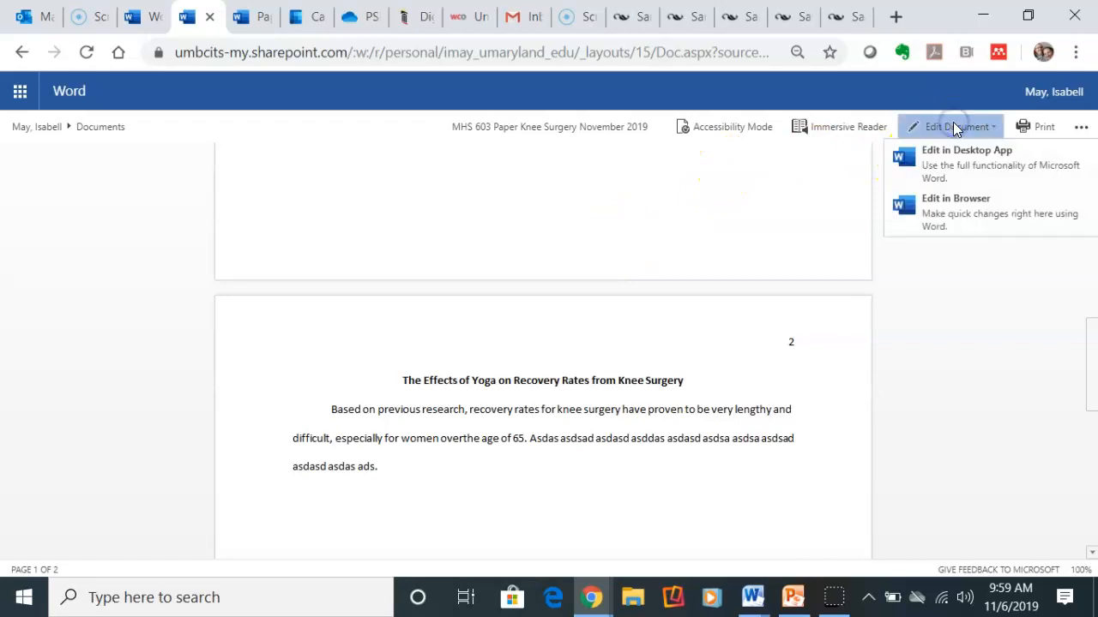
pyautogui.click(940, 213)
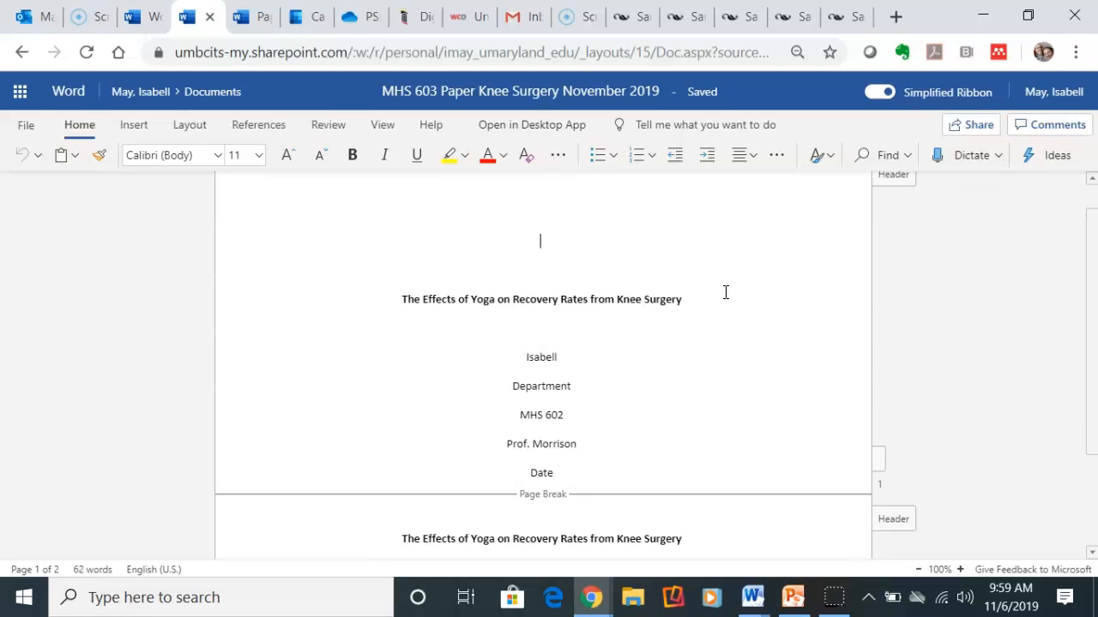
pyautogui.scroll(1, 721, 297)
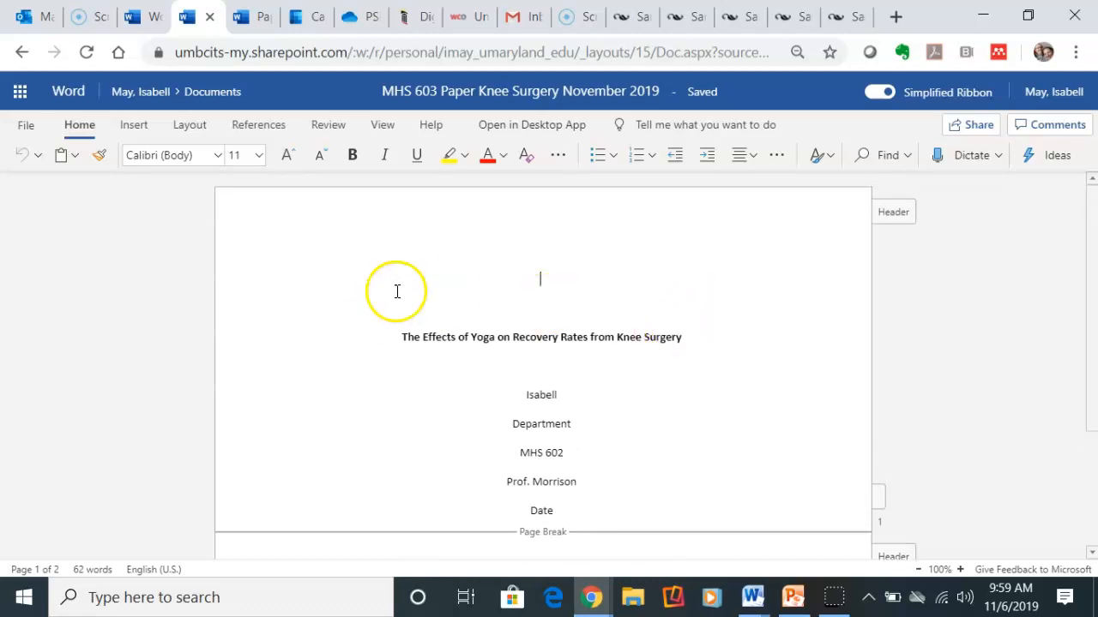